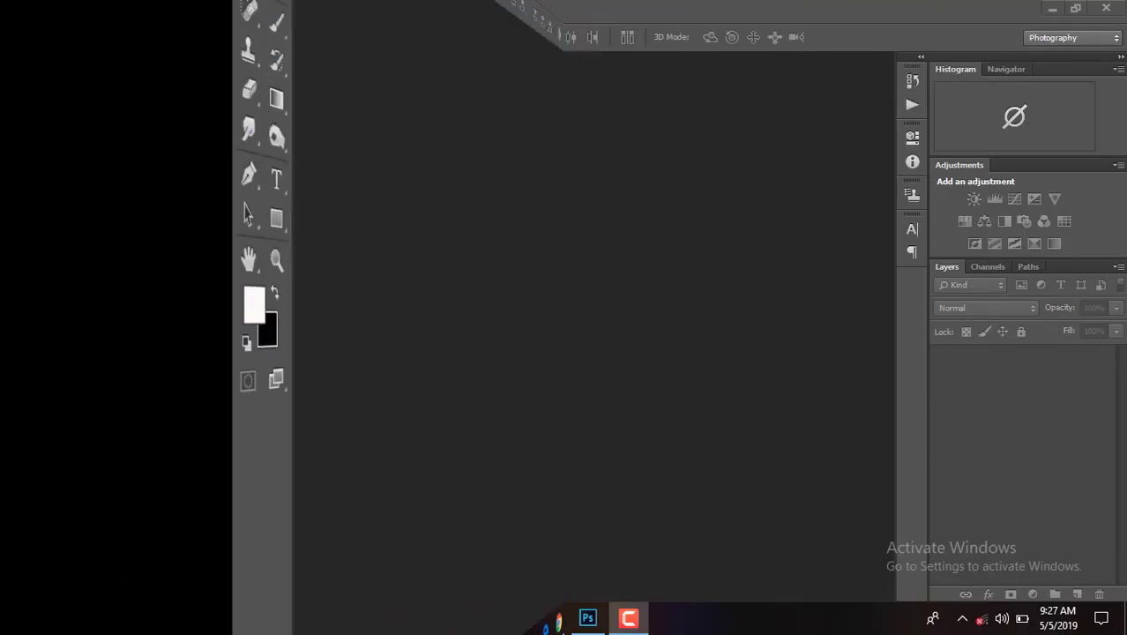
Open the photo fashion-3878349_1920 from the Downloads folder
{"action": "left_click", "coordinate": [43, 7]}
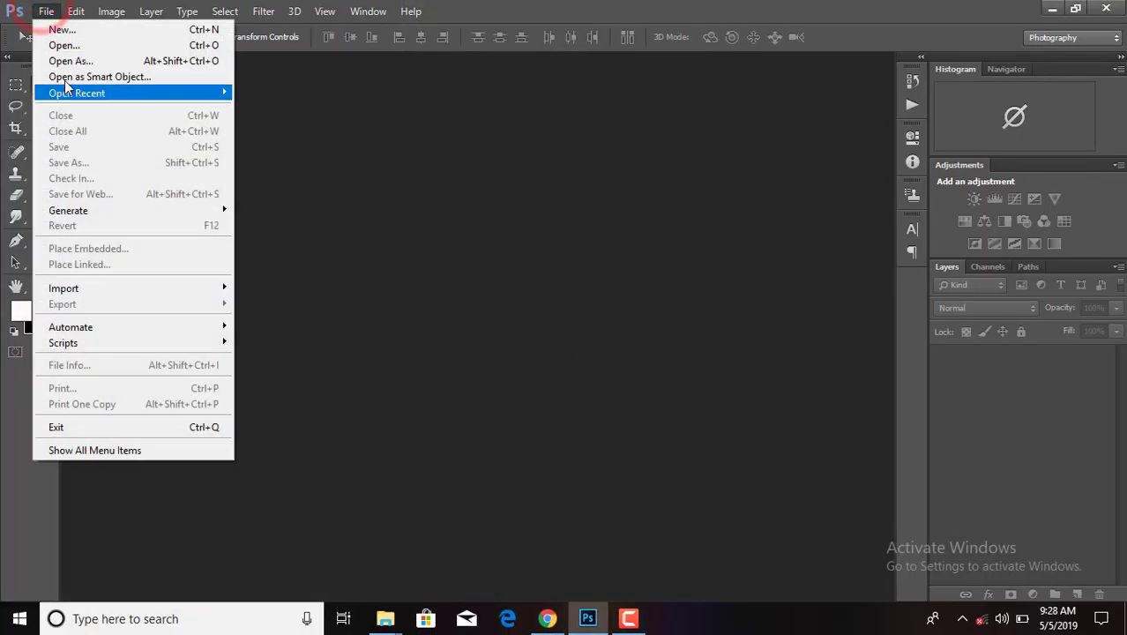
{"action": "left_click", "coordinate": [97, 42]}
{"action": "scroll", "coordinate": [307, 231], "scroll_direction": "down", "scroll_amount": 5}
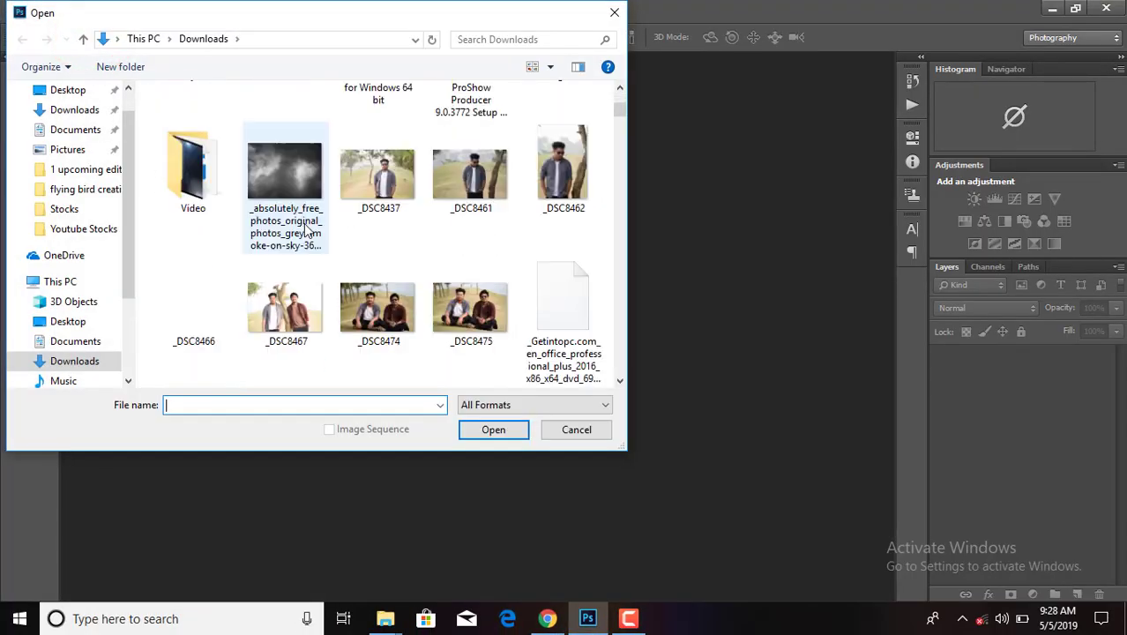
{"action": "scroll", "coordinate": [307, 231], "scroll_direction": "down", "scroll_amount": 5}
{"action": "scroll", "coordinate": [307, 231], "scroll_direction": "down", "scroll_amount": 5}
{"action": "scroll", "coordinate": [307, 231], "scroll_direction": "down", "scroll_amount": 3}
{"action": "scroll", "coordinate": [307, 231], "scroll_direction": "down", "scroll_amount": 3}
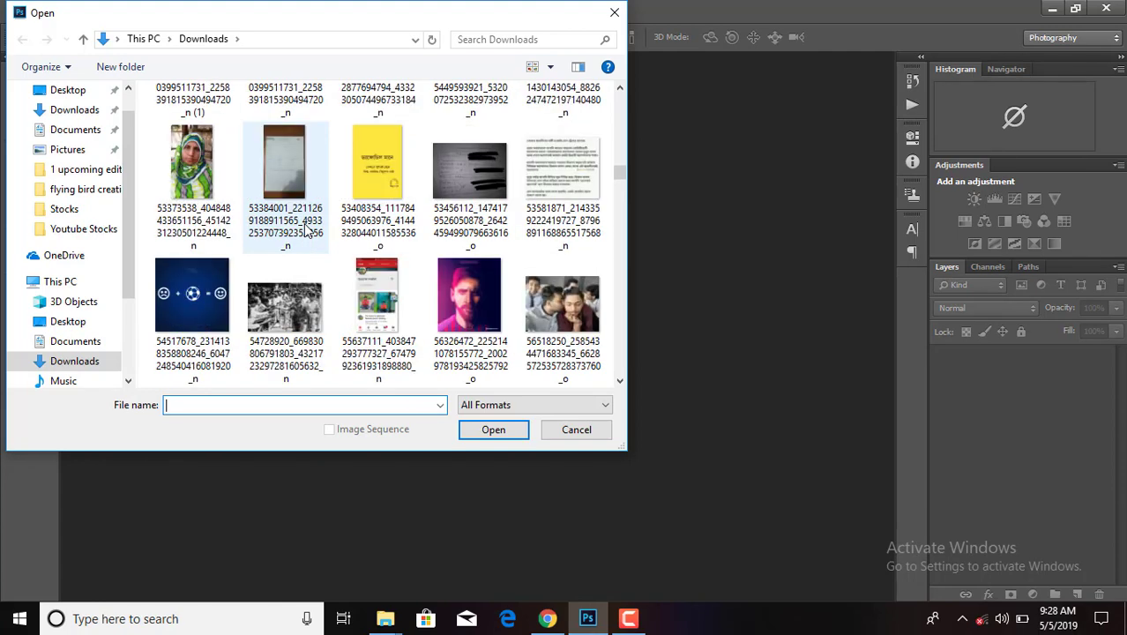
{"action": "scroll", "coordinate": [307, 231], "scroll_direction": "down", "scroll_amount": 3}
{"action": "scroll", "coordinate": [307, 231], "scroll_direction": "down", "scroll_amount": 1}
{"action": "scroll", "coordinate": [307, 231], "scroll_direction": "down", "scroll_amount": 5}
{"action": "scroll", "coordinate": [307, 231], "scroll_direction": "down", "scroll_amount": 5}
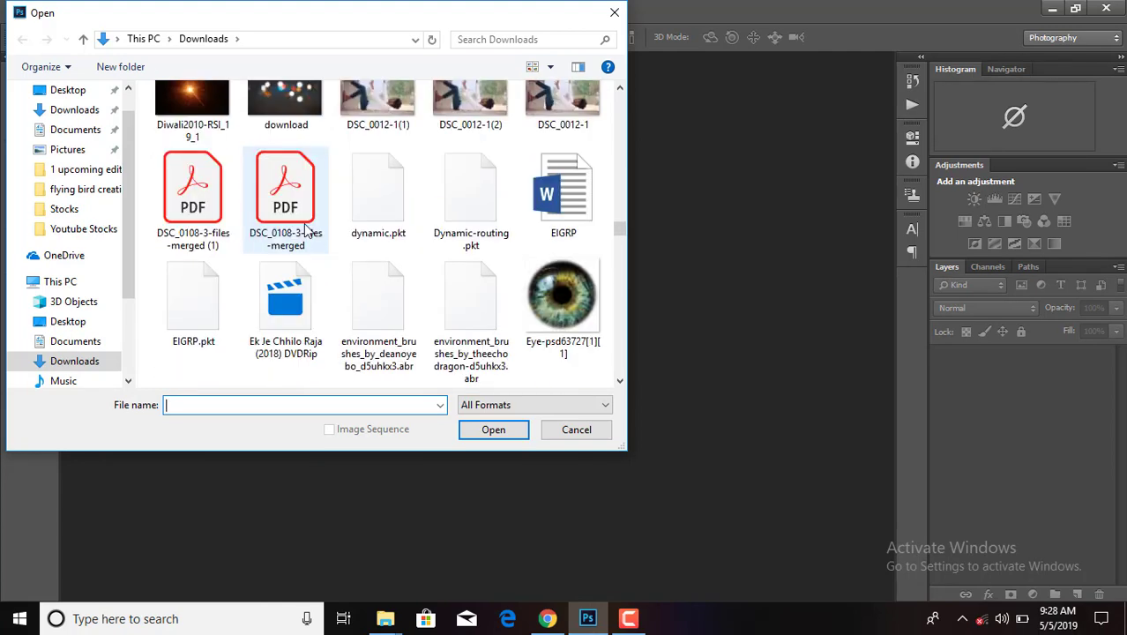
{"action": "scroll", "coordinate": [304, 226], "scroll_direction": "down", "scroll_amount": 2}
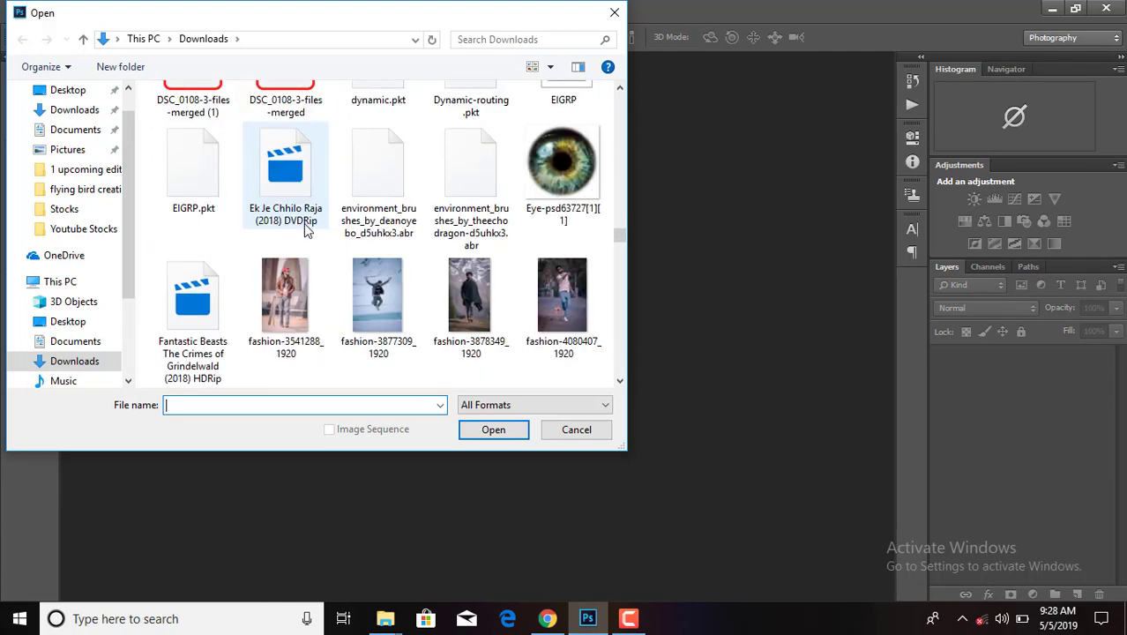
{"action": "scroll", "coordinate": [304, 226], "scroll_direction": "down", "scroll_amount": 2}
{"action": "double_click", "coordinate": [480, 166]}
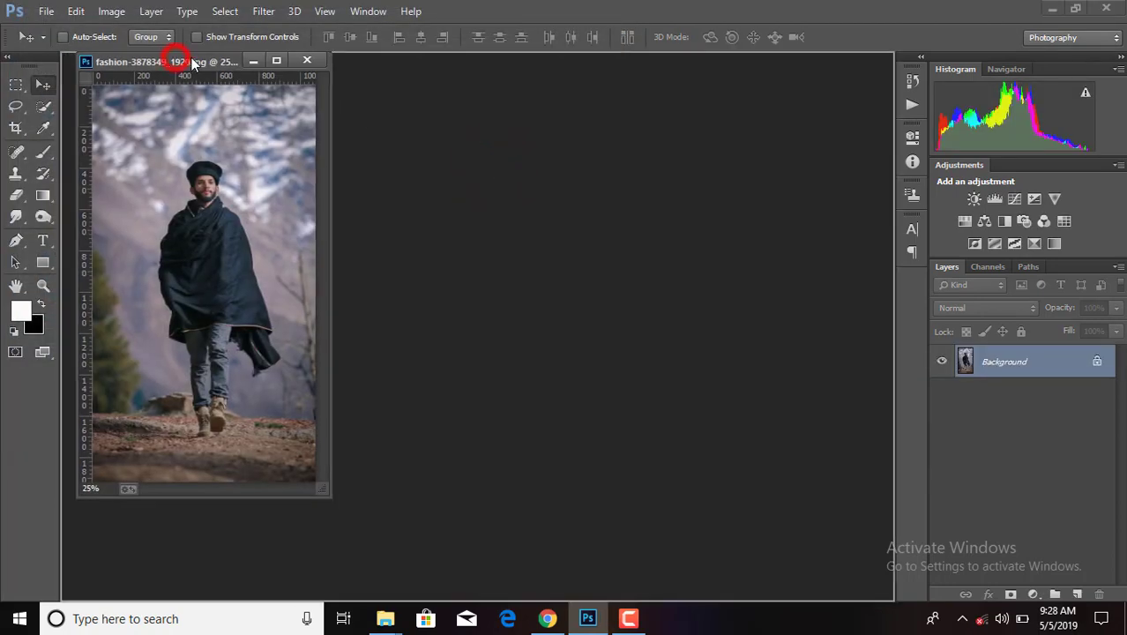
Dock the cloak photo as a tabbed document and unlock Background into Layer 0
{"action": "left_click_drag", "start_coordinate": [179, 64], "coordinate": [194, 58]}
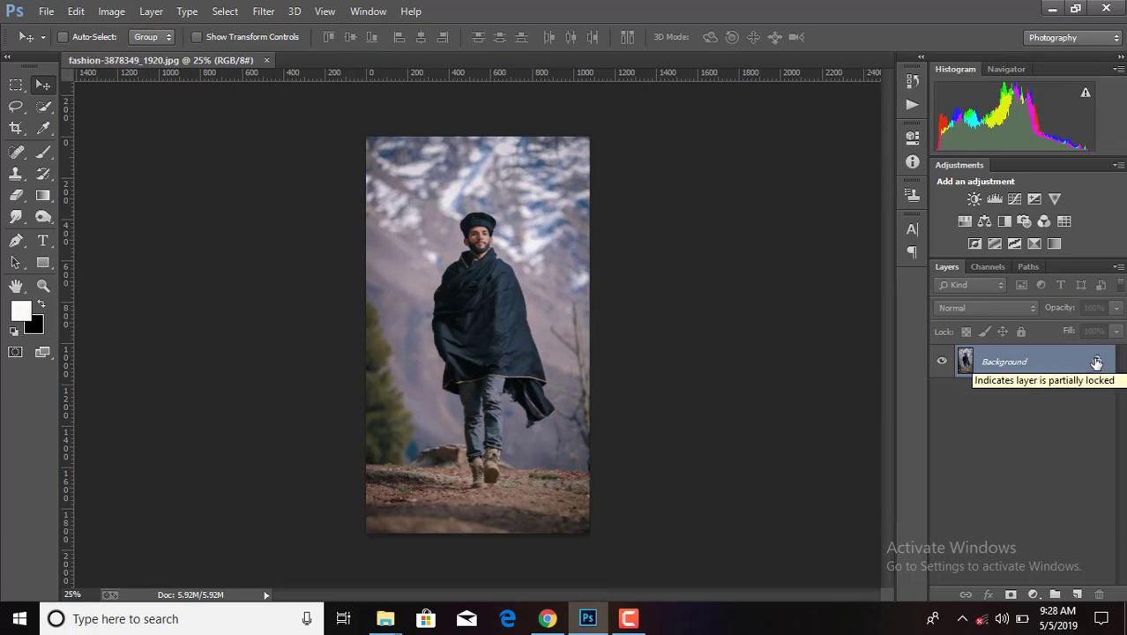
{"action": "left_click", "coordinate": [1096, 363]}
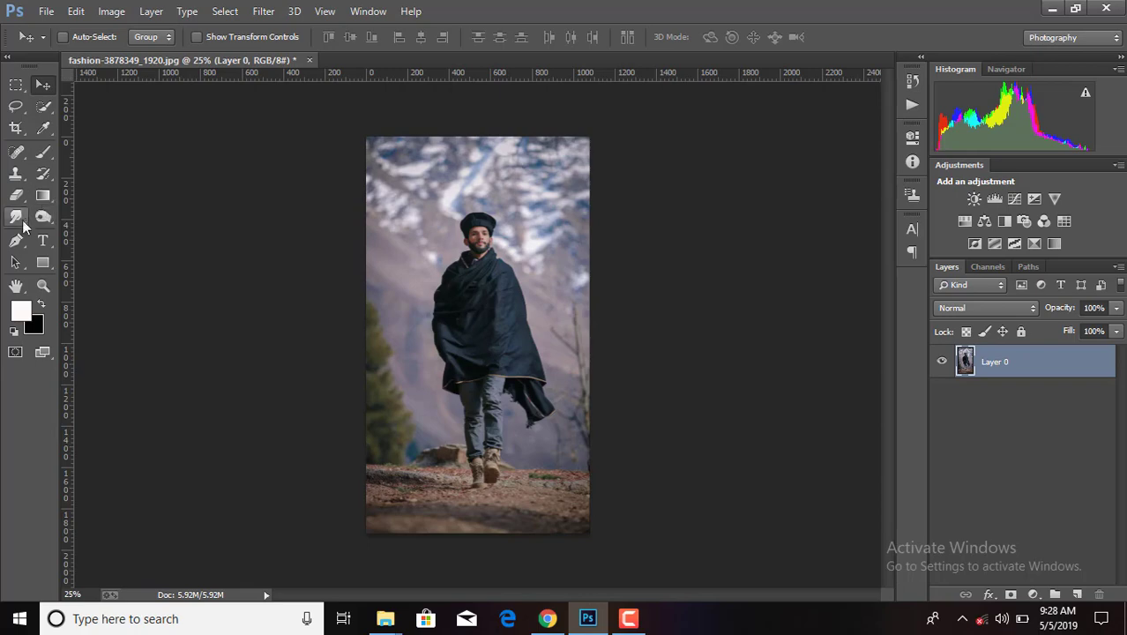
Switch to the Pen tool and adjust the view of the cloaked man
{"action": "left_click", "coordinate": [18, 240]}
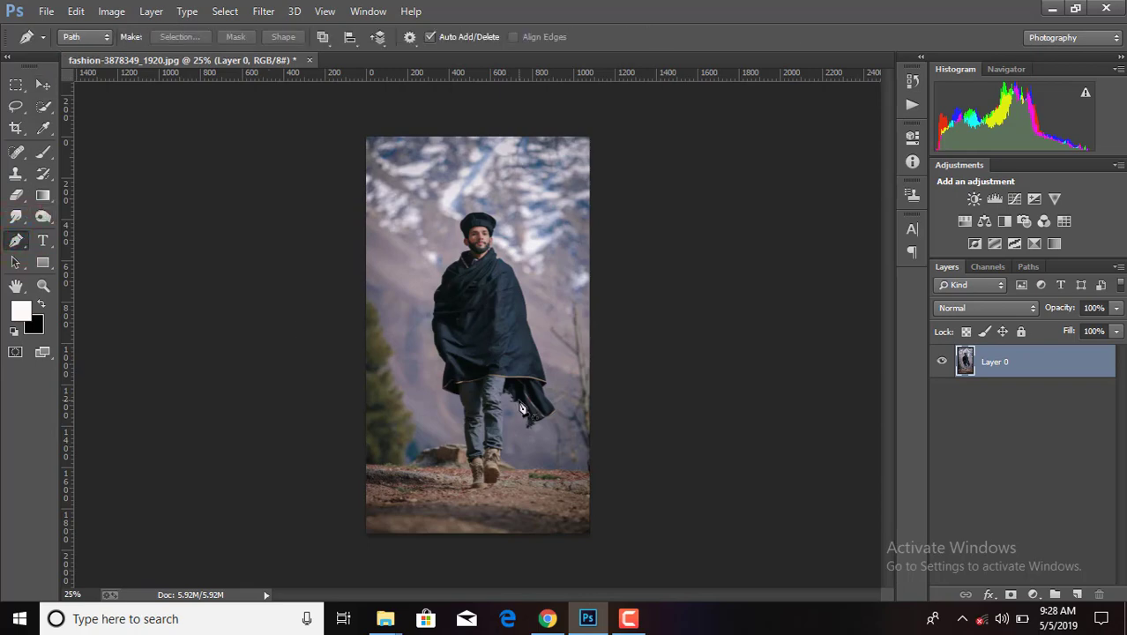
{"action": "scroll", "coordinate": [522, 408], "scroll_direction": "up", "scroll_amount": 2}
{"action": "scroll", "coordinate": [521, 408], "scroll_direction": "up", "scroll_amount": 1}
{"action": "scroll", "coordinate": [522, 408], "scroll_direction": "up", "scroll_amount": 1}
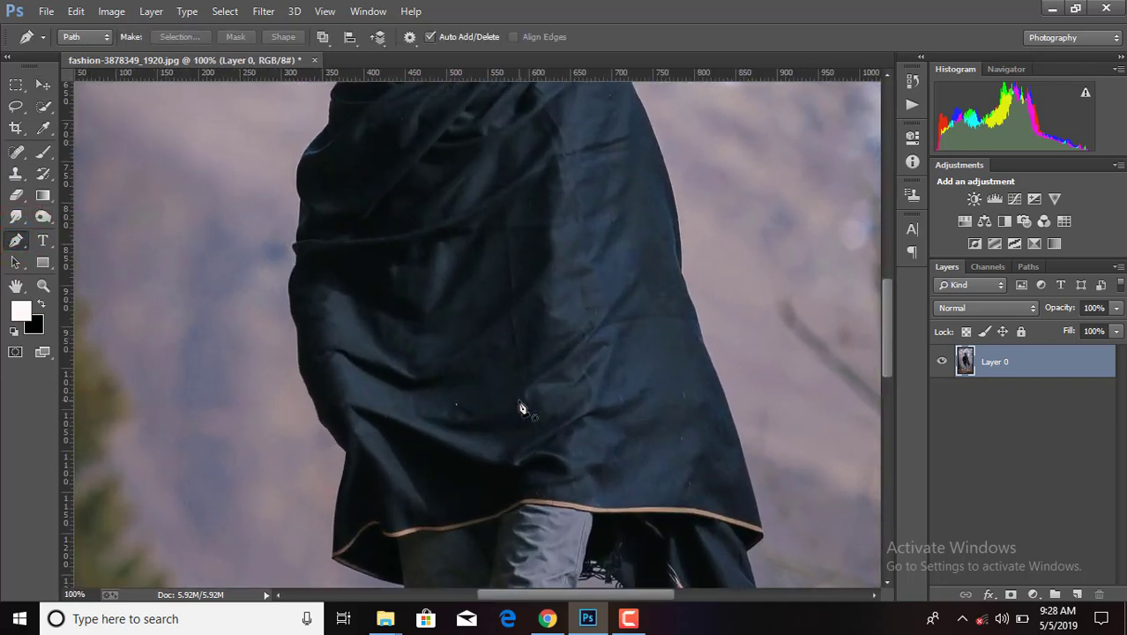
{"action": "scroll", "coordinate": [522, 409], "scroll_direction": "up", "scroll_amount": 1}
{"action": "scroll", "coordinate": [407, 362], "scroll_direction": "down", "scroll_amount": 2}
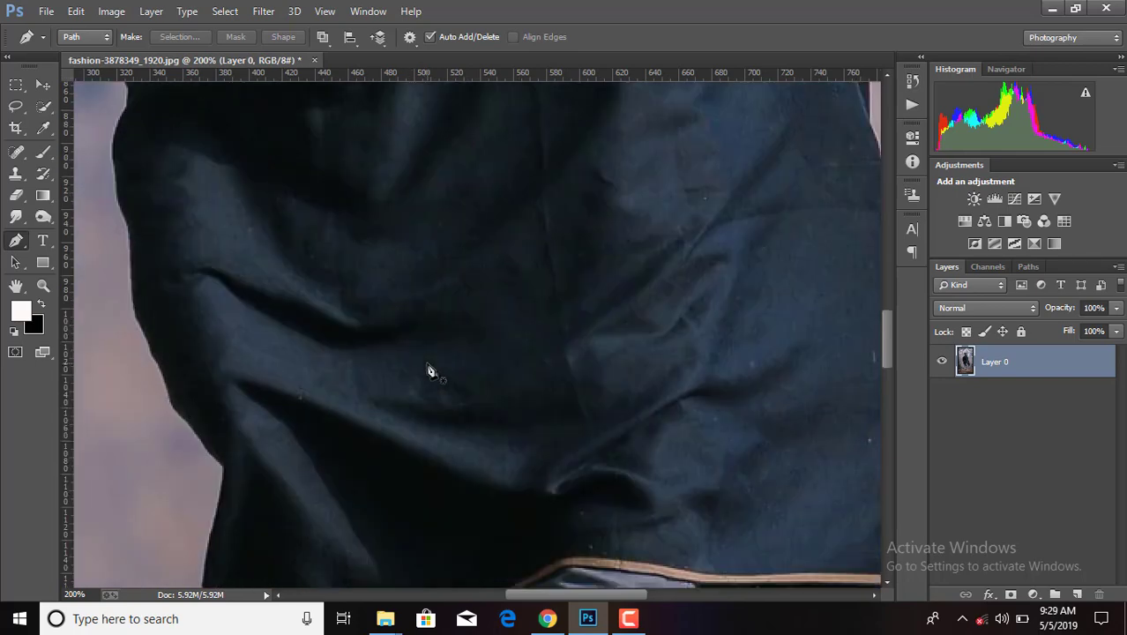
{"action": "scroll", "coordinate": [427, 372], "scroll_direction": "down", "scroll_amount": 2}
{"action": "scroll", "coordinate": [432, 370], "scroll_direction": "down", "scroll_amount": 2}
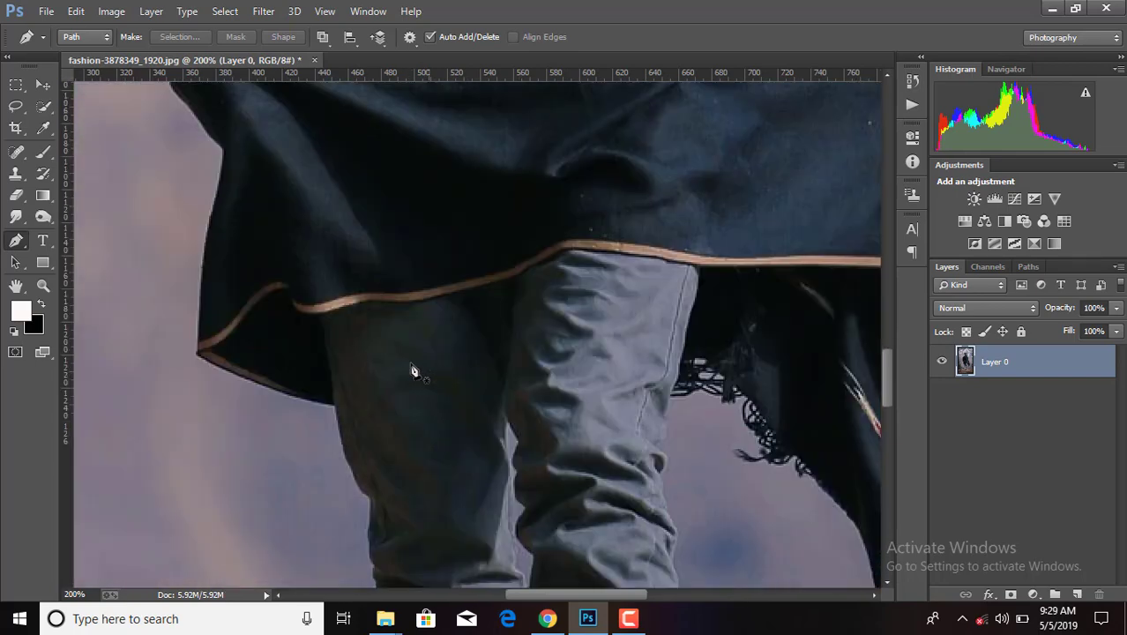
Start the path on the cloak's hem, curving round its left corner and up the edge
{"action": "left_click", "coordinate": [334, 408]}
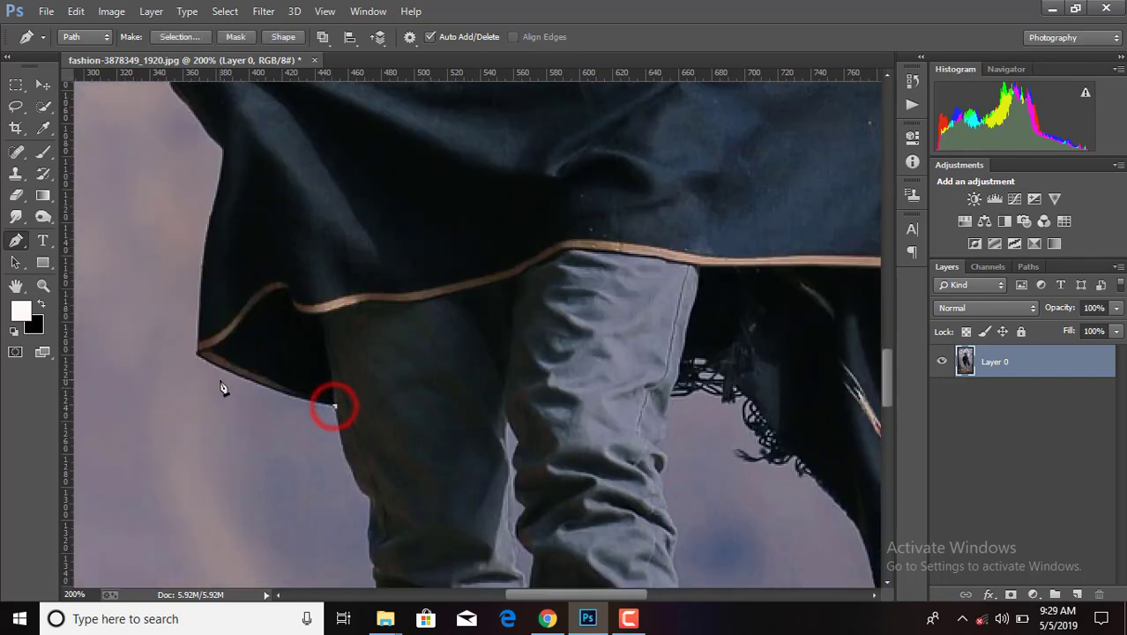
{"action": "left_click_drag", "start_coordinate": [224, 367], "coordinate": [216, 367]}
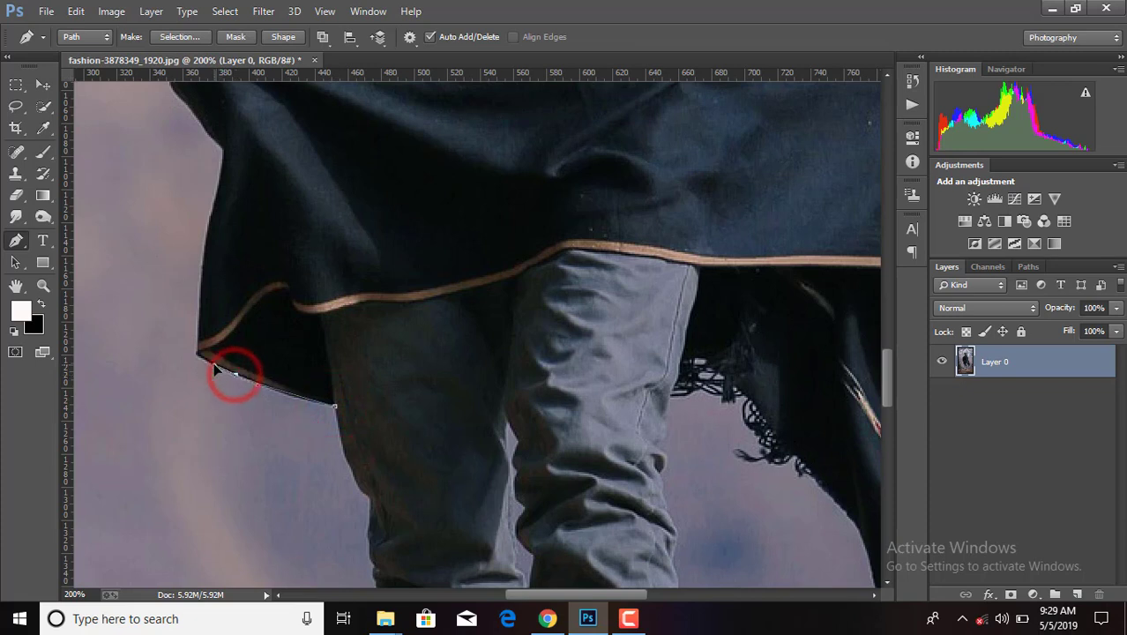
{"action": "left_click", "coordinate": [199, 355]}
{"action": "left_click", "coordinate": [206, 240]}
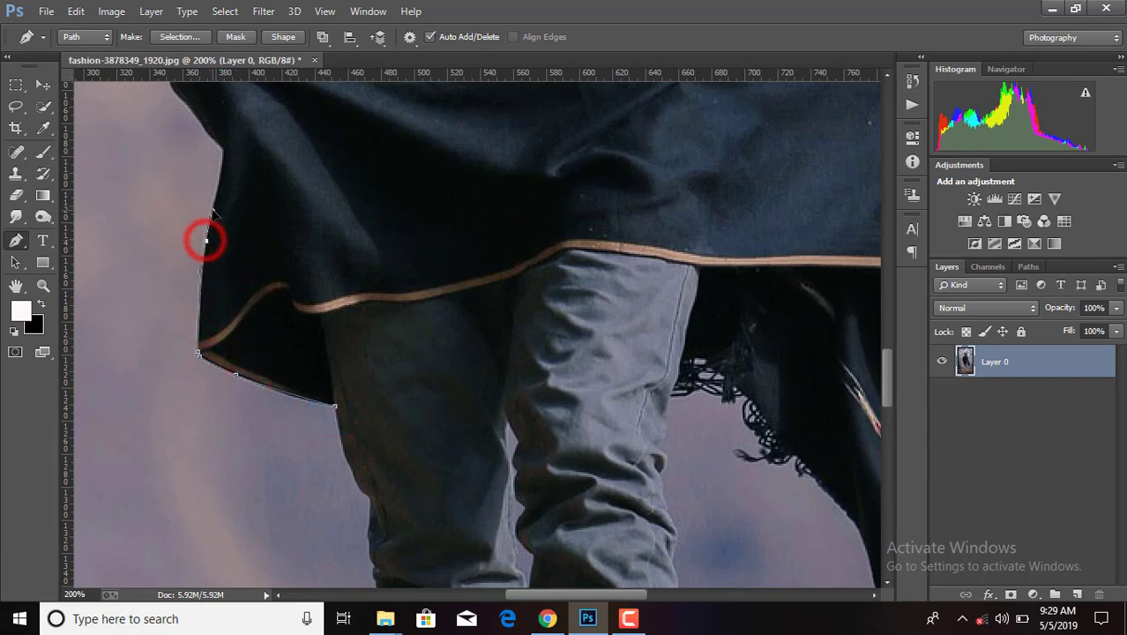
{"action": "left_click", "coordinate": [225, 155]}
{"action": "scroll", "coordinate": [223, 151], "scroll_direction": "up", "scroll_amount": 1}
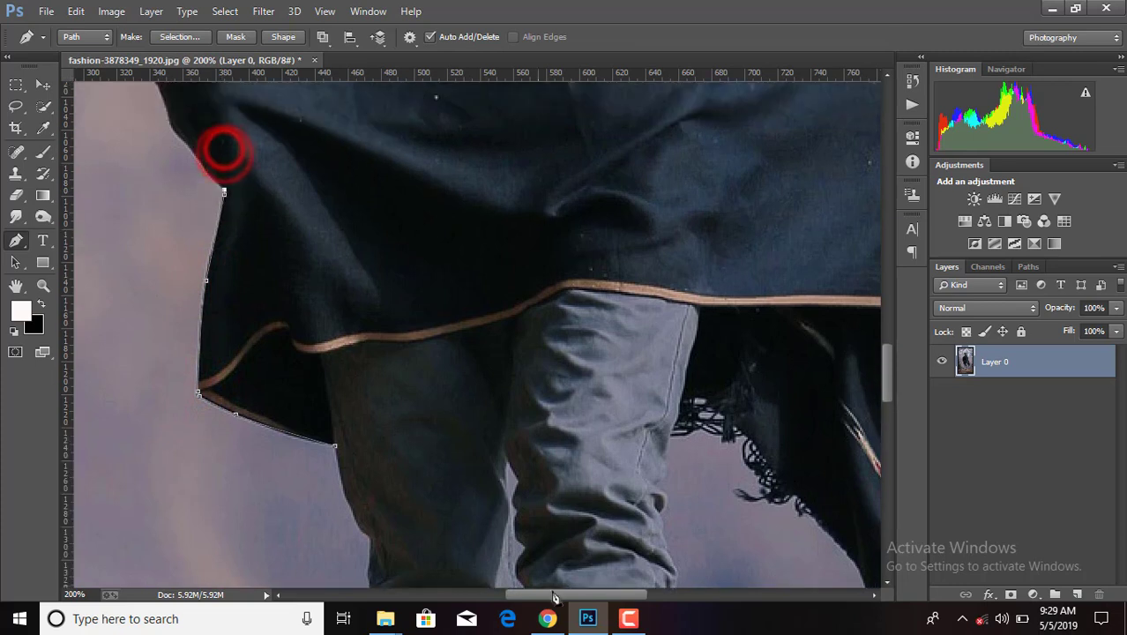
{"action": "scroll", "coordinate": [233, 298], "scroll_direction": "up", "scroll_amount": 3}
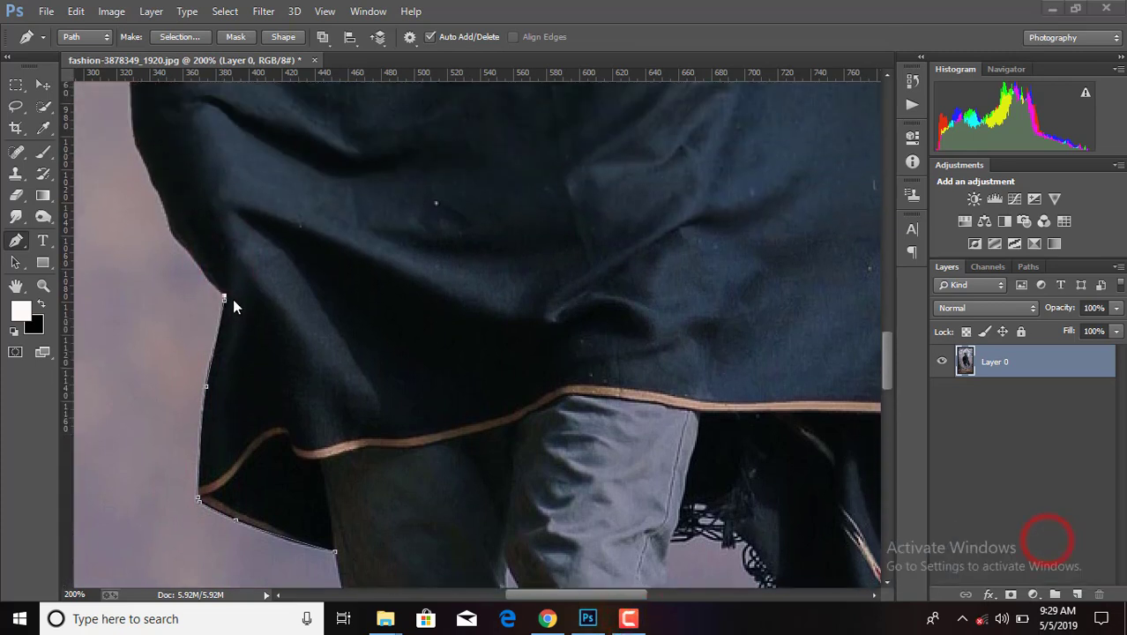
{"action": "left_click", "coordinate": [196, 263]}
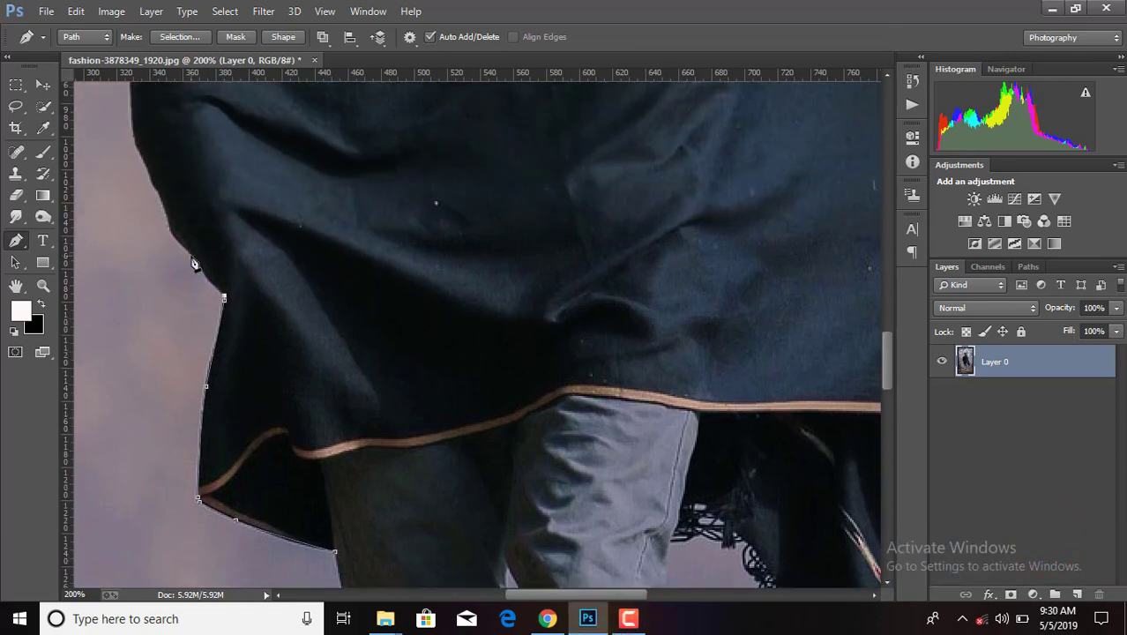
{"action": "left_click_drag", "start_coordinate": [579, 595], "coordinate": [543, 594]}
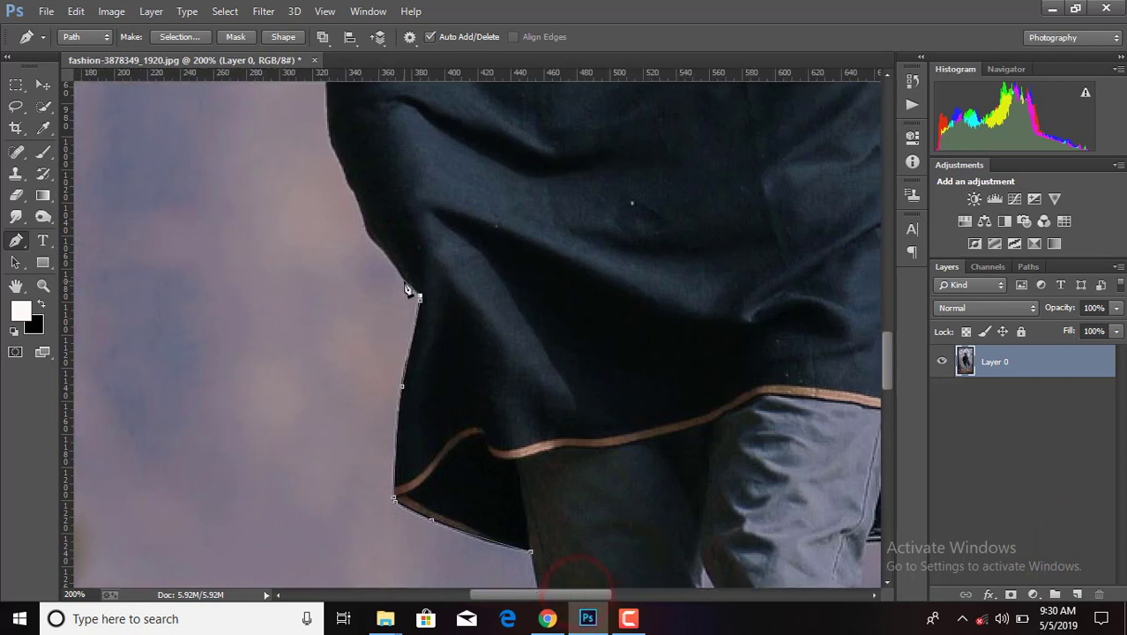
Add anchors following the cloak's folds up its left edge
{"action": "left_click", "coordinate": [396, 265]}
{"action": "left_click", "coordinate": [379, 244]}
{"action": "left_click", "coordinate": [365, 231]}
{"action": "left_click", "coordinate": [356, 197]}
{"action": "left_click", "coordinate": [346, 176]}
{"action": "left_click", "coordinate": [336, 150]}
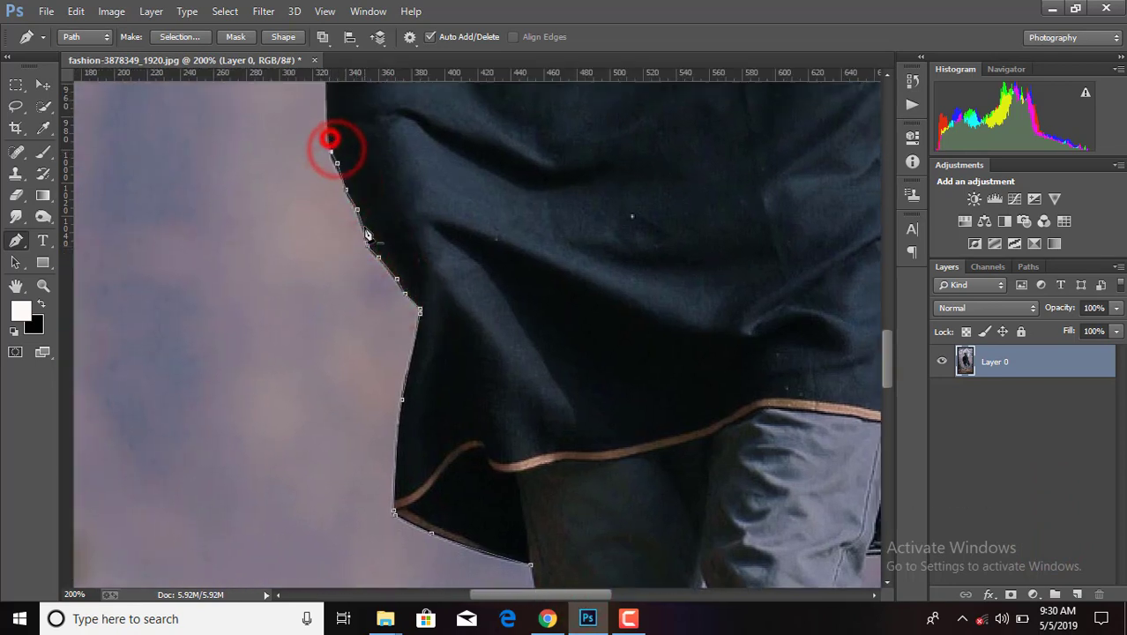
{"action": "left_click", "coordinate": [331, 139]}
{"action": "scroll", "coordinate": [326, 221], "scroll_direction": "up", "scroll_amount": 3}
{"action": "left_click", "coordinate": [328, 234]}
{"action": "left_click", "coordinate": [323, 201]}
Curve the path along the upper part of the cloak's left edge
{"action": "scroll", "coordinate": [319, 264], "scroll_direction": "up", "scroll_amount": 2}
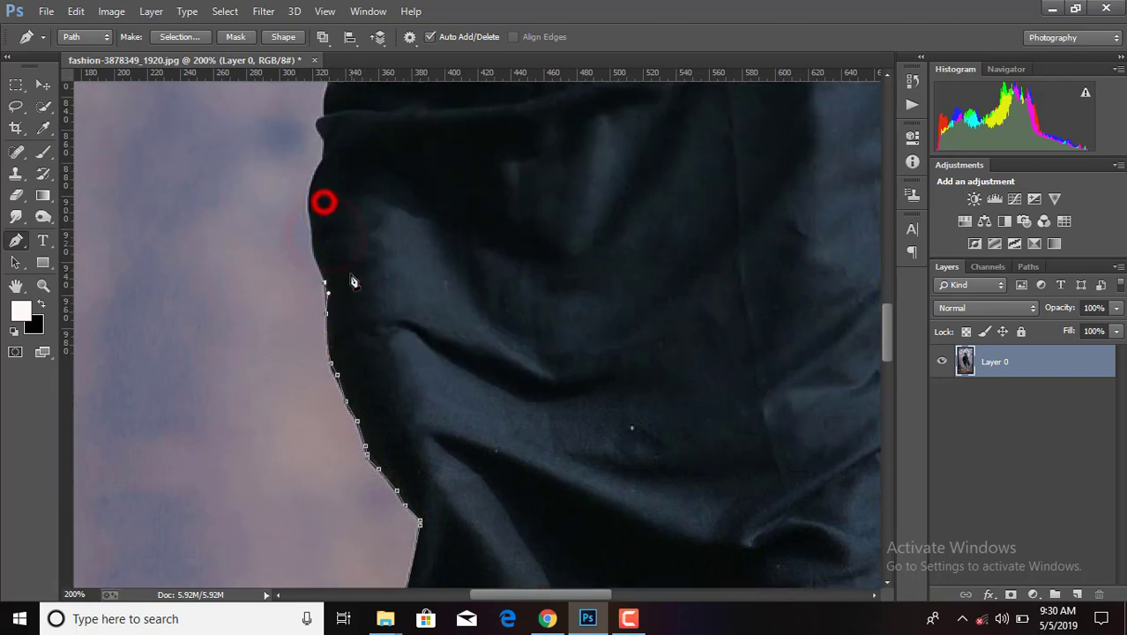
{"action": "scroll", "coordinate": [317, 290], "scroll_direction": "up", "scroll_amount": 1}
{"action": "left_click", "coordinate": [314, 299]}
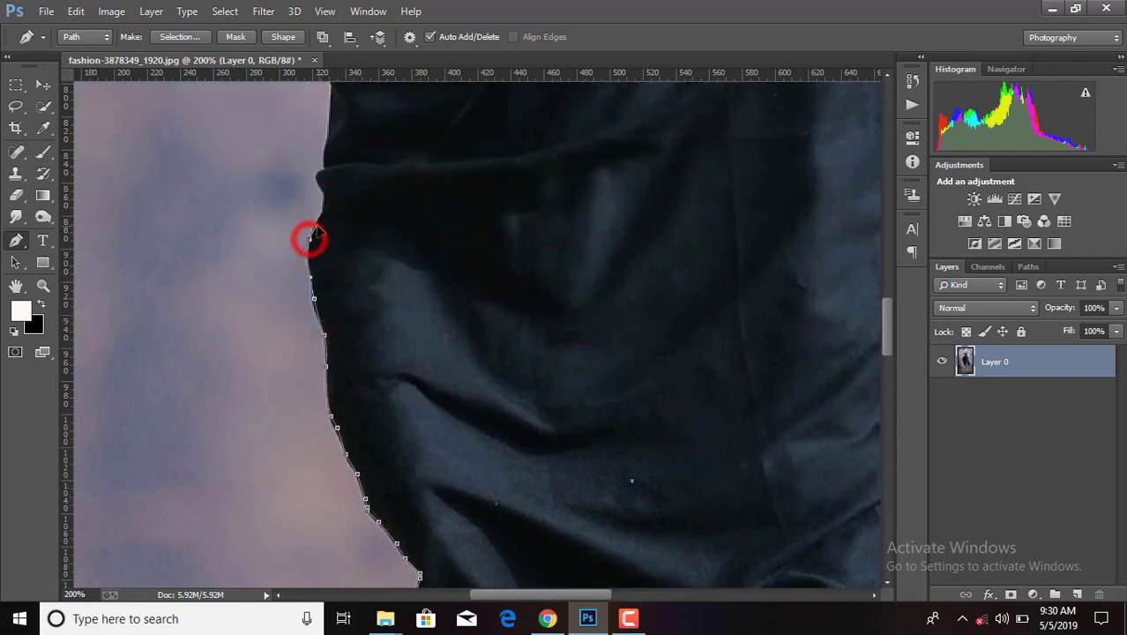
{"action": "left_click_drag", "start_coordinate": [311, 236], "coordinate": [324, 227]}
{"action": "left_click", "coordinate": [324, 190]}
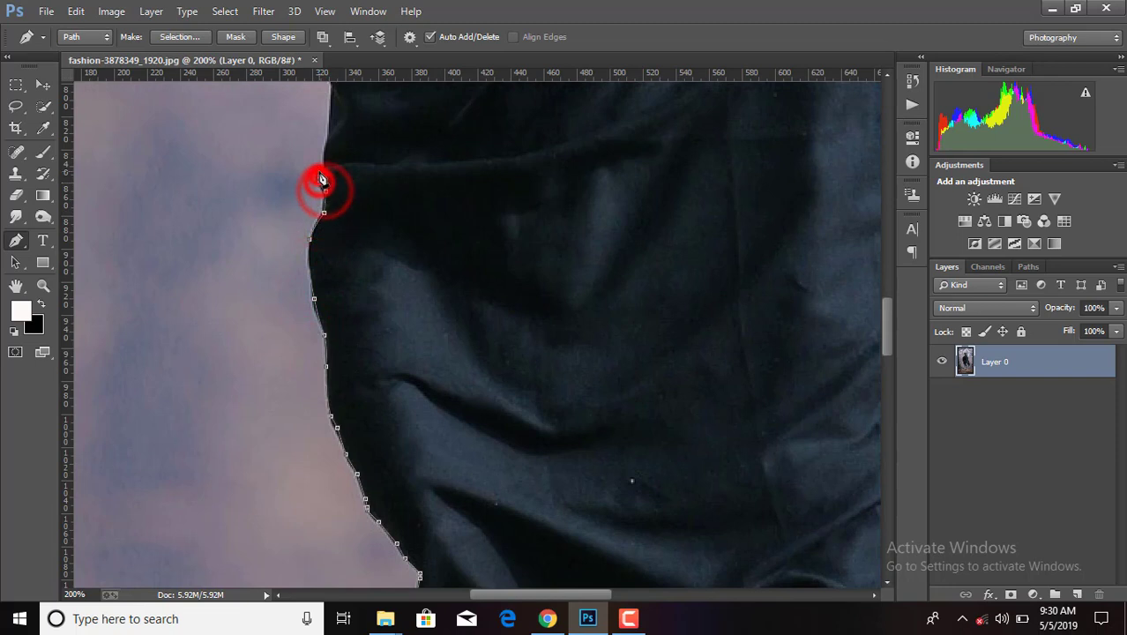
{"action": "left_click", "coordinate": [320, 176]}
{"action": "left_click", "coordinate": [324, 166]}
Trace the path past the cloak's inward bend up to the shoulder
{"action": "scroll", "coordinate": [326, 141], "scroll_direction": "up", "scroll_amount": 2}
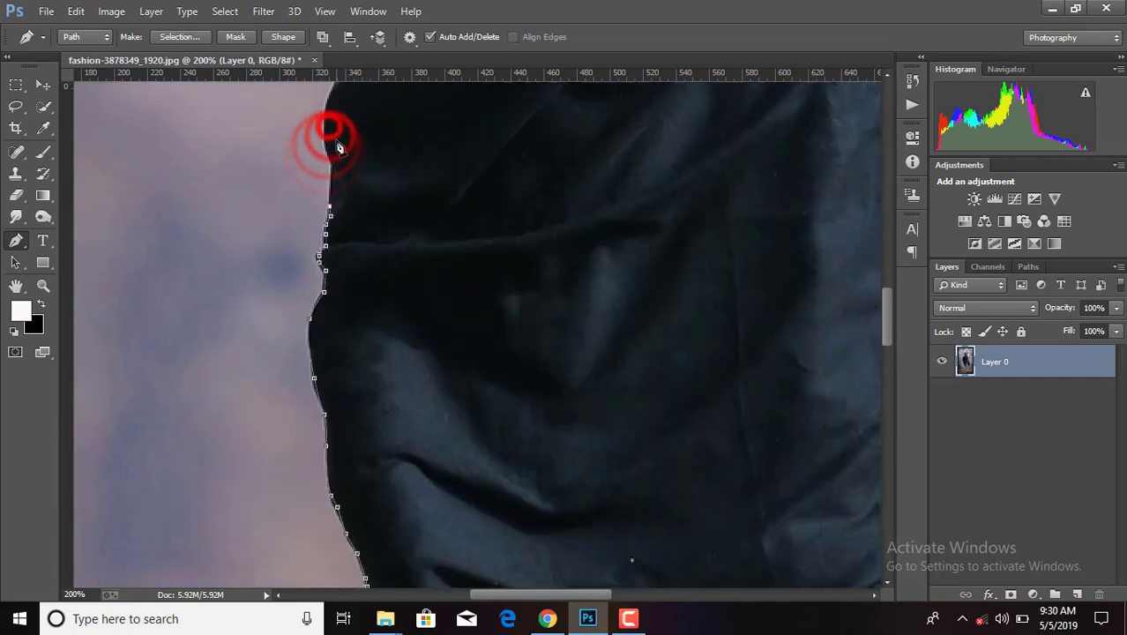
{"action": "scroll", "coordinate": [335, 275], "scroll_direction": "up", "scroll_amount": 2}
{"action": "left_click", "coordinate": [333, 272]}
{"action": "scroll", "coordinate": [335, 273], "scroll_direction": "up", "scroll_amount": 1}
{"action": "left_click", "coordinate": [327, 307]}
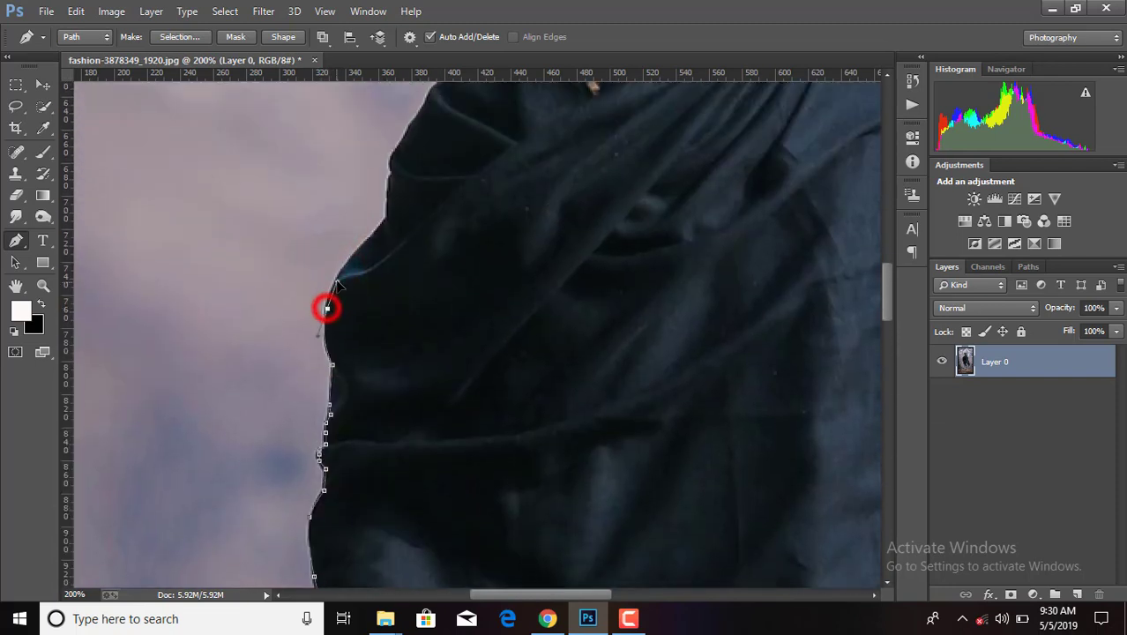
{"action": "left_click", "coordinate": [384, 217]}
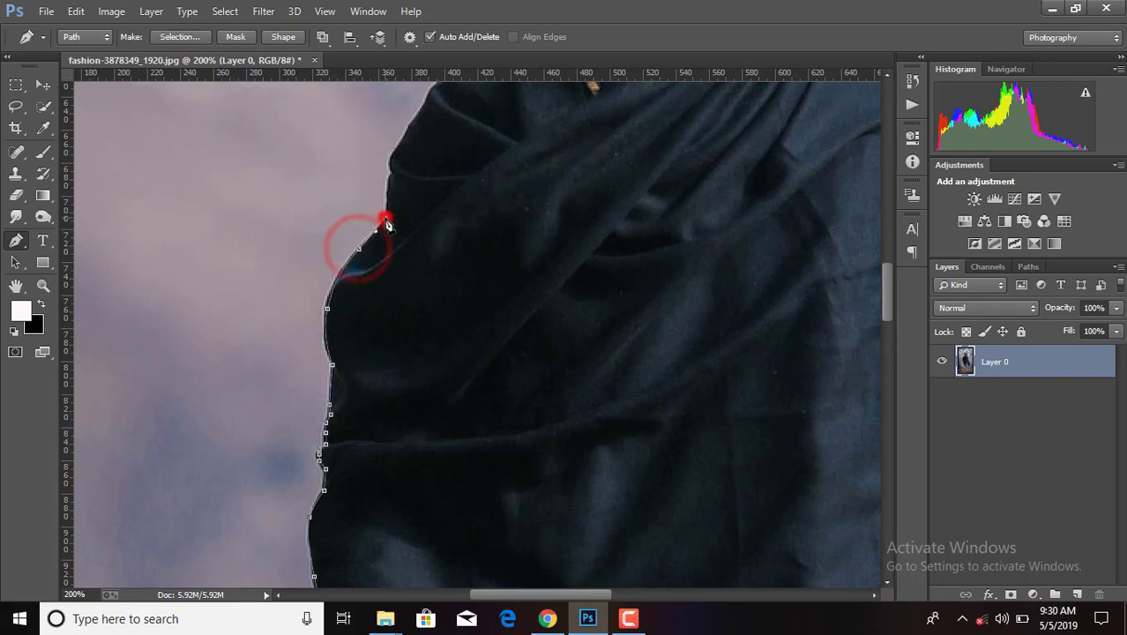
{"action": "scroll", "coordinate": [388, 229], "scroll_direction": "up", "scroll_amount": 3}
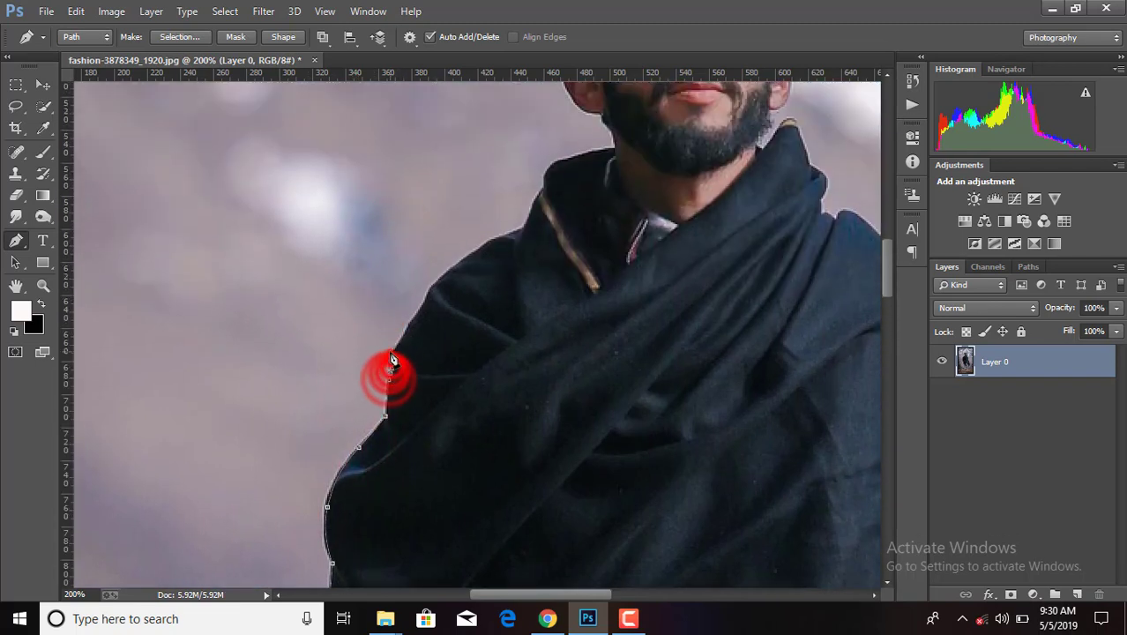
{"action": "left_click", "coordinate": [390, 361]}
{"action": "left_click", "coordinate": [415, 319]}
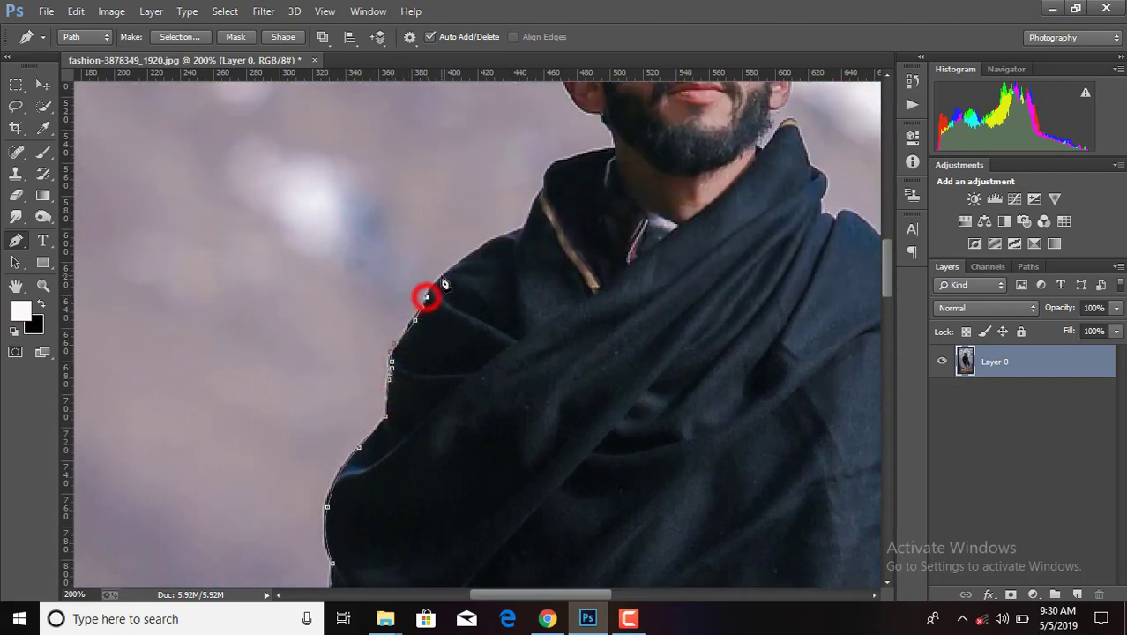
{"action": "left_click", "coordinate": [442, 274]}
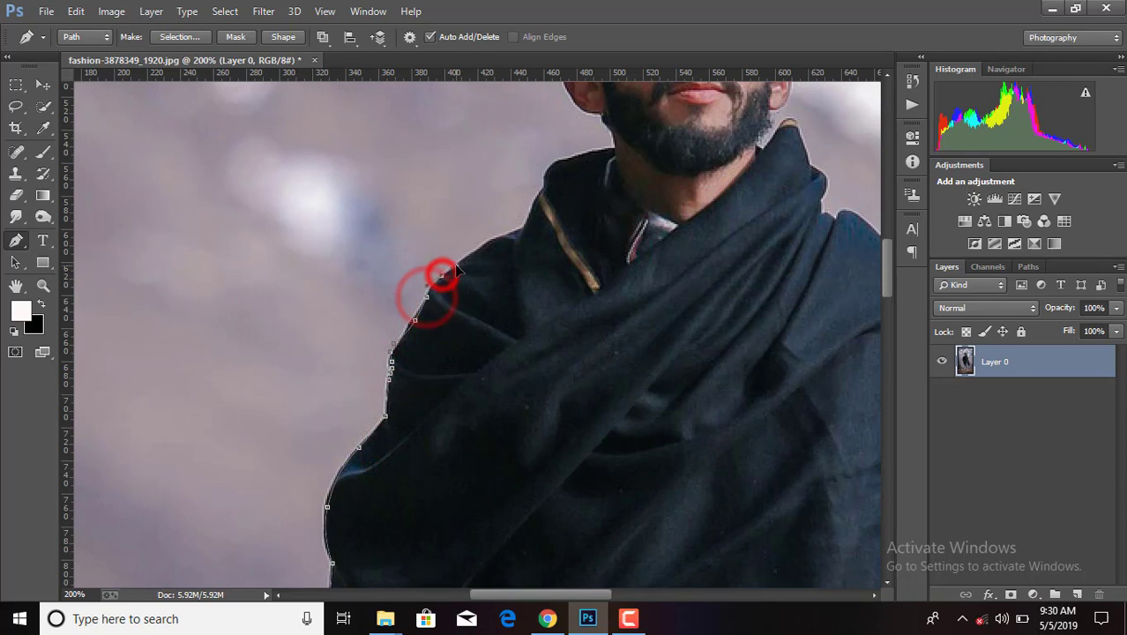
{"action": "left_click", "coordinate": [498, 235]}
{"action": "left_click", "coordinate": [524, 225]}
{"action": "scroll", "coordinate": [511, 309], "scroll_direction": "up", "scroll_amount": 3}
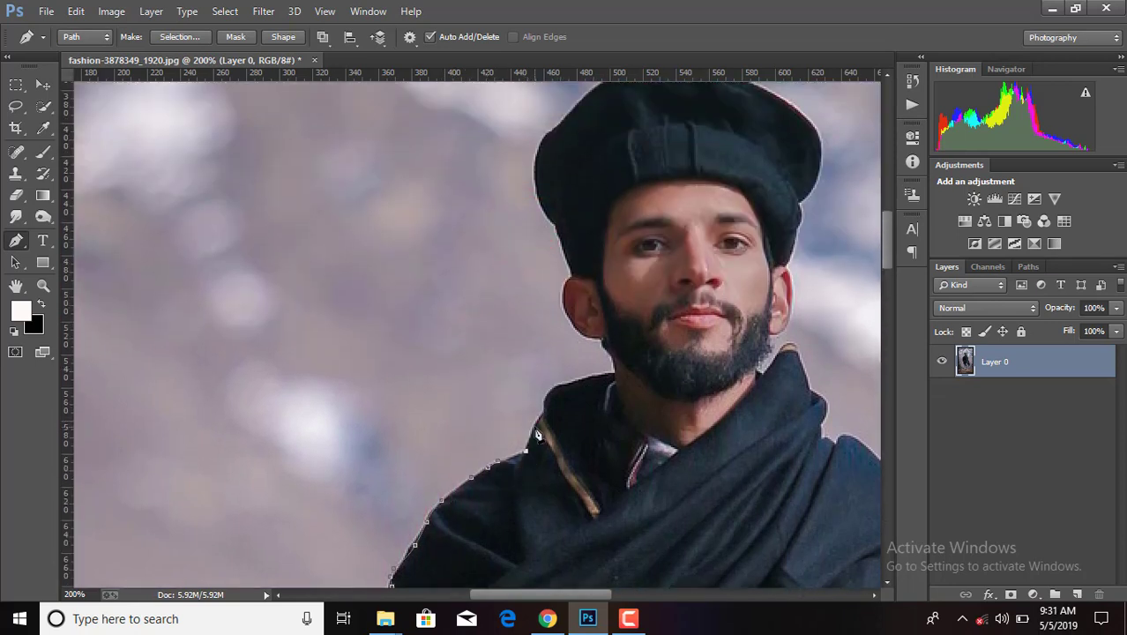
Extend the path along the collar to the ear's edge
{"action": "left_click", "coordinate": [558, 386]}
{"action": "left_click_drag", "start_coordinate": [612, 377], "coordinate": [599, 336]}
{"action": "left_click", "coordinate": [569, 318]}
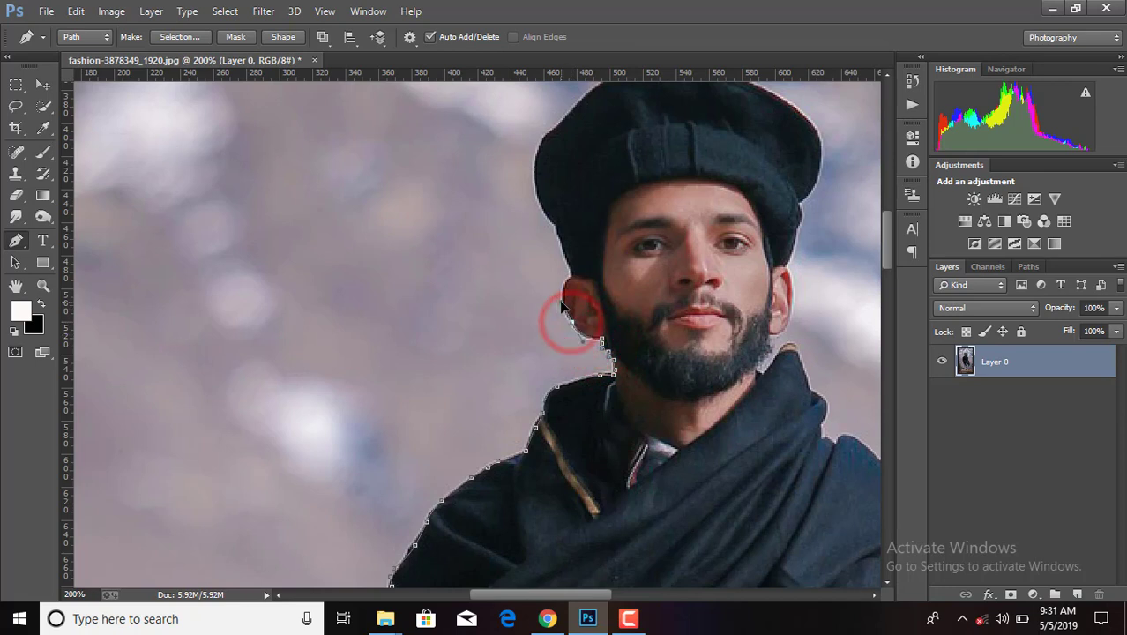
{"action": "scroll", "coordinate": [567, 287], "scroll_direction": "up", "scroll_amount": 1}
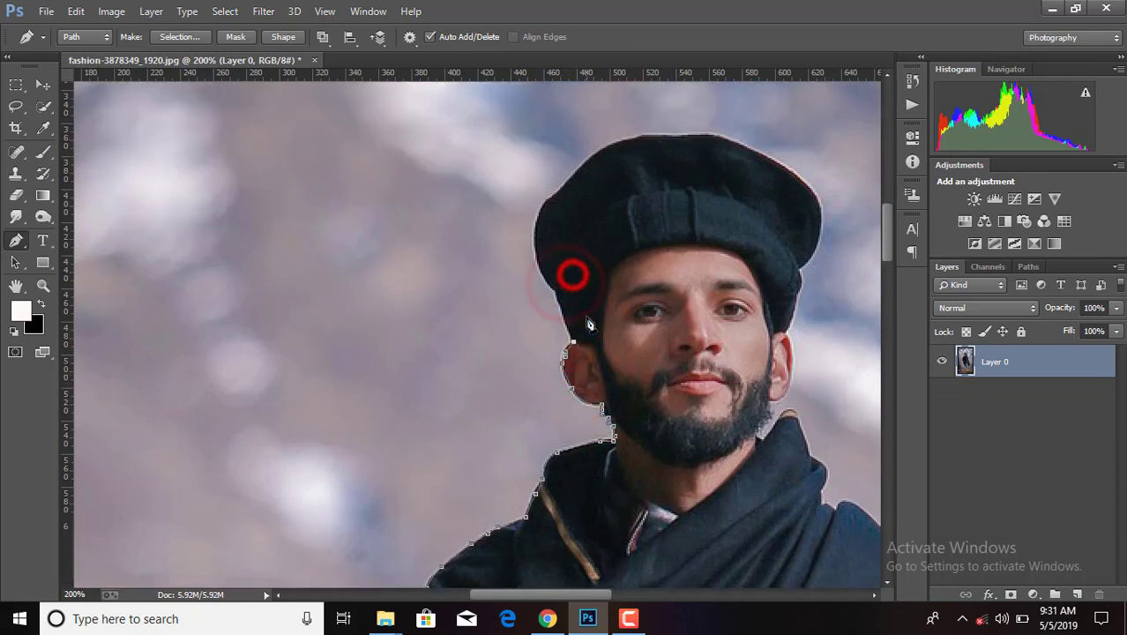
{"action": "scroll", "coordinate": [571, 275], "scroll_direction": "up", "scroll_amount": 1}
Trace the path up the hat's left side, across its top and down its right side
{"action": "left_click", "coordinate": [554, 340]}
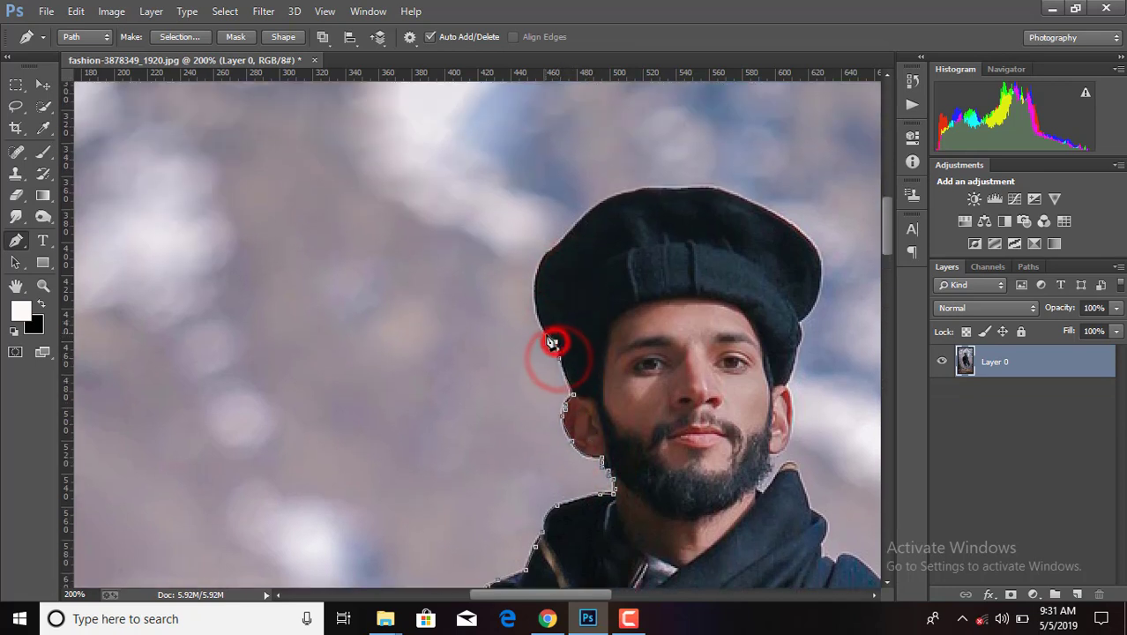
{"action": "left_click_drag", "start_coordinate": [534, 308], "coordinate": [548, 253]}
{"action": "left_click", "coordinate": [548, 250]}
{"action": "scroll", "coordinate": [549, 250], "scroll_direction": "up", "scroll_amount": 1}
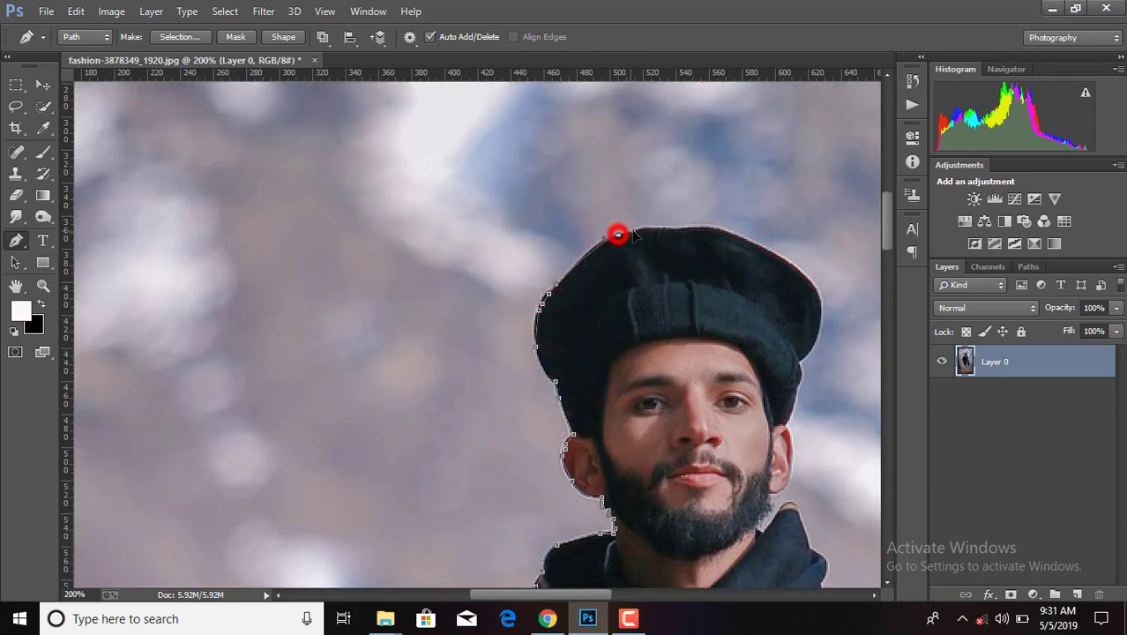
{"action": "left_click_drag", "start_coordinate": [666, 227], "coordinate": [678, 228]}
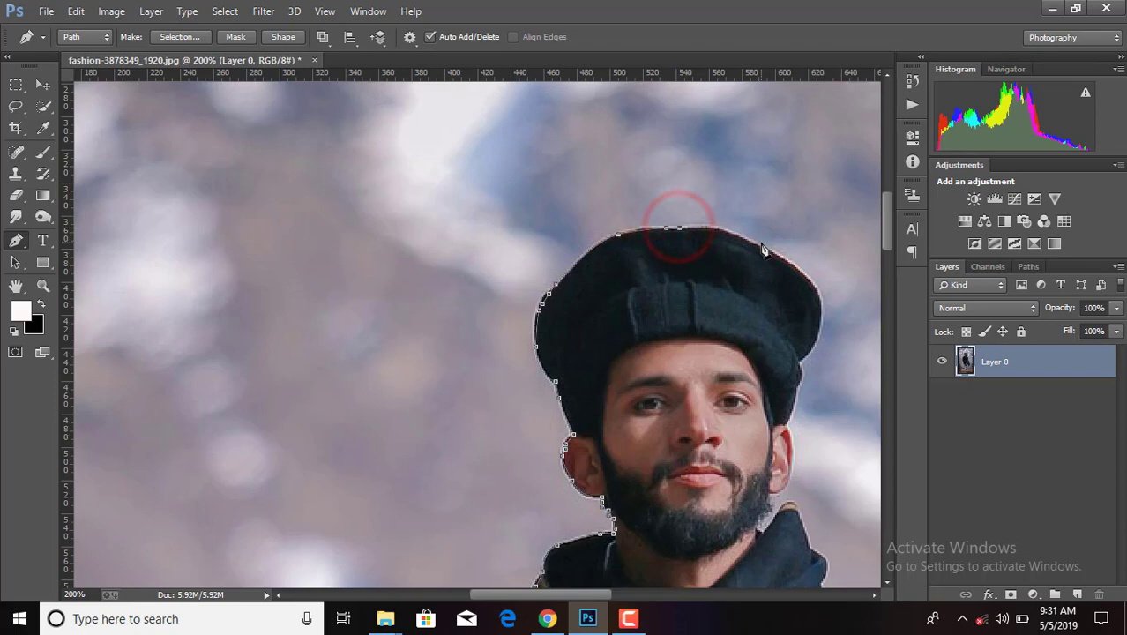
{"action": "left_click", "coordinate": [809, 279]}
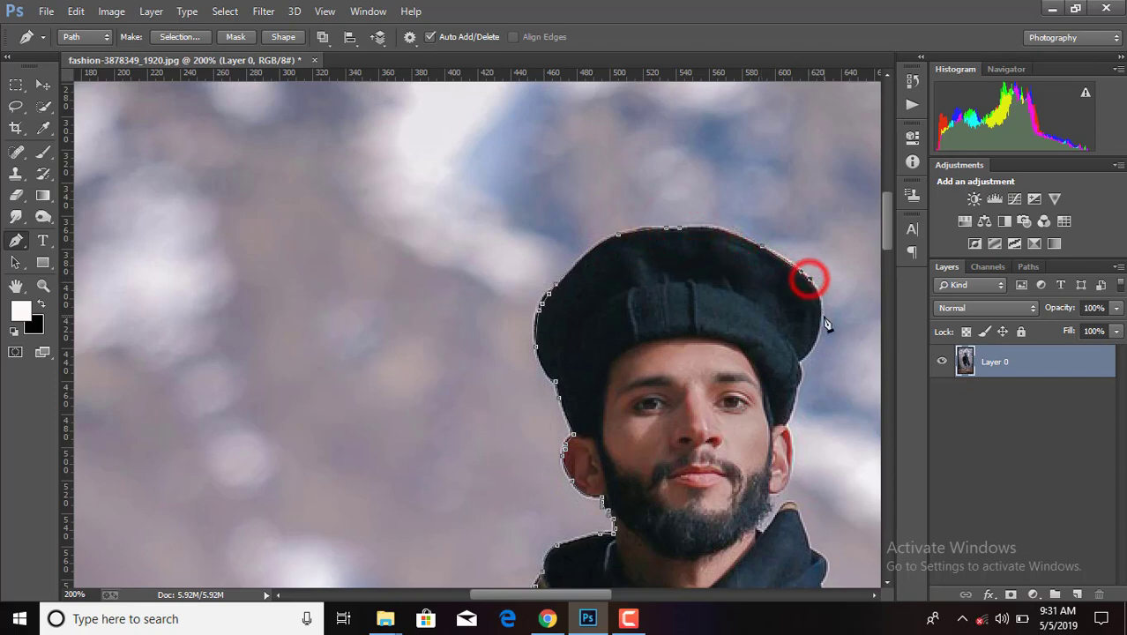
{"action": "left_click", "coordinate": [817, 328]}
{"action": "left_click_drag", "start_coordinate": [814, 345], "coordinate": [808, 354]}
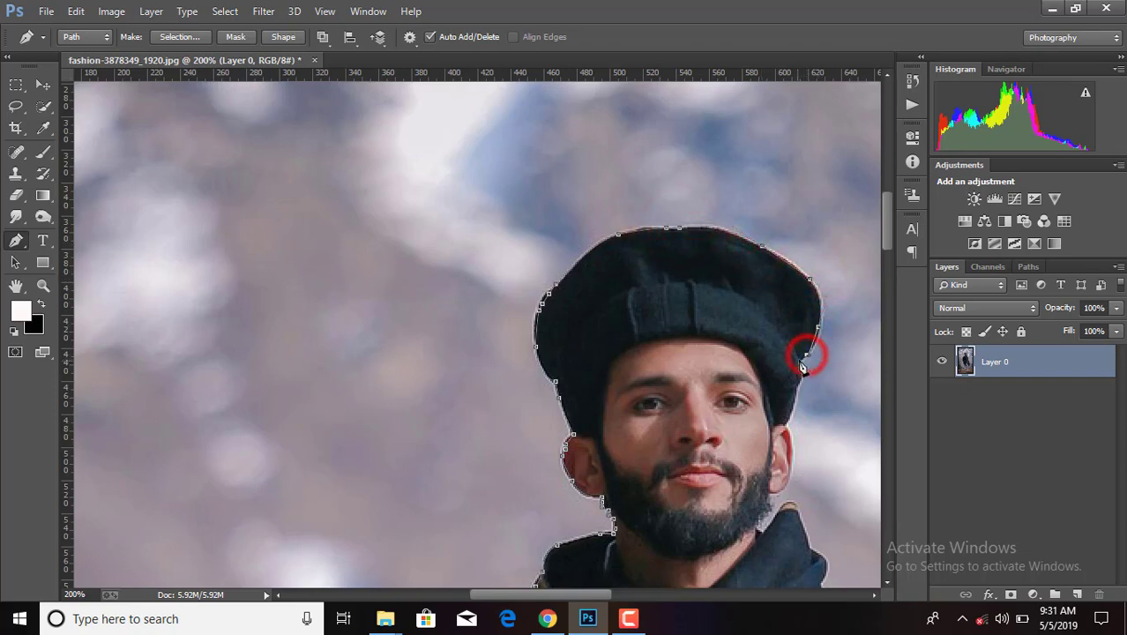
{"action": "scroll", "coordinate": [802, 365], "scroll_direction": "down", "scroll_amount": 5}
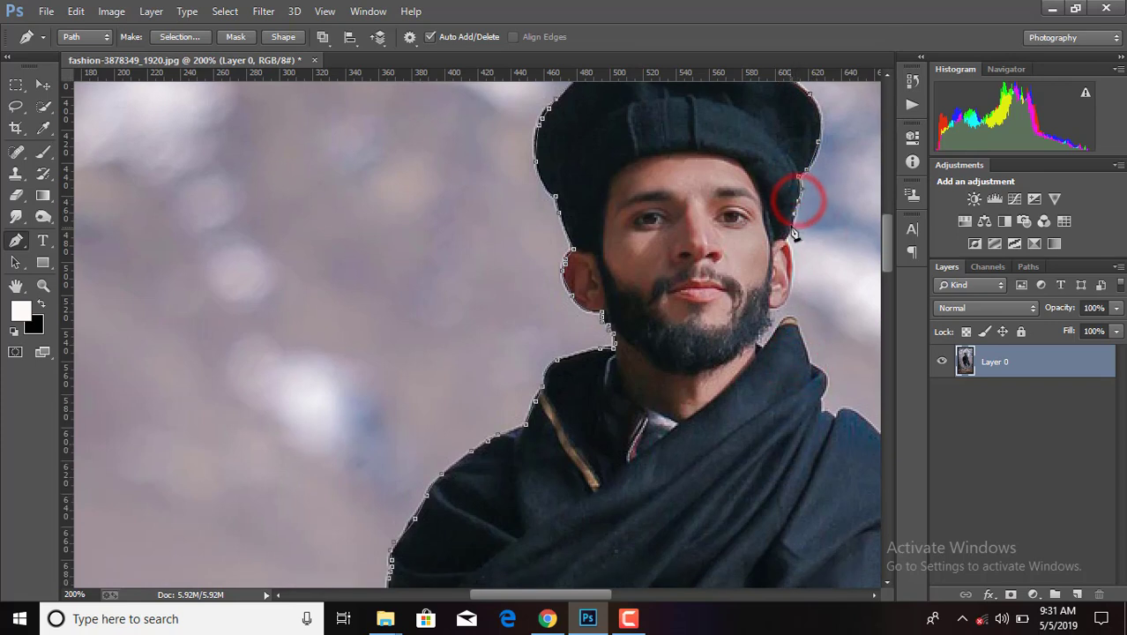
Outline down the right ear, along the jawline and the shawl's raised collar
{"action": "left_click", "coordinate": [785, 232]}
{"action": "left_click", "coordinate": [791, 262]}
{"action": "left_click", "coordinate": [787, 284]}
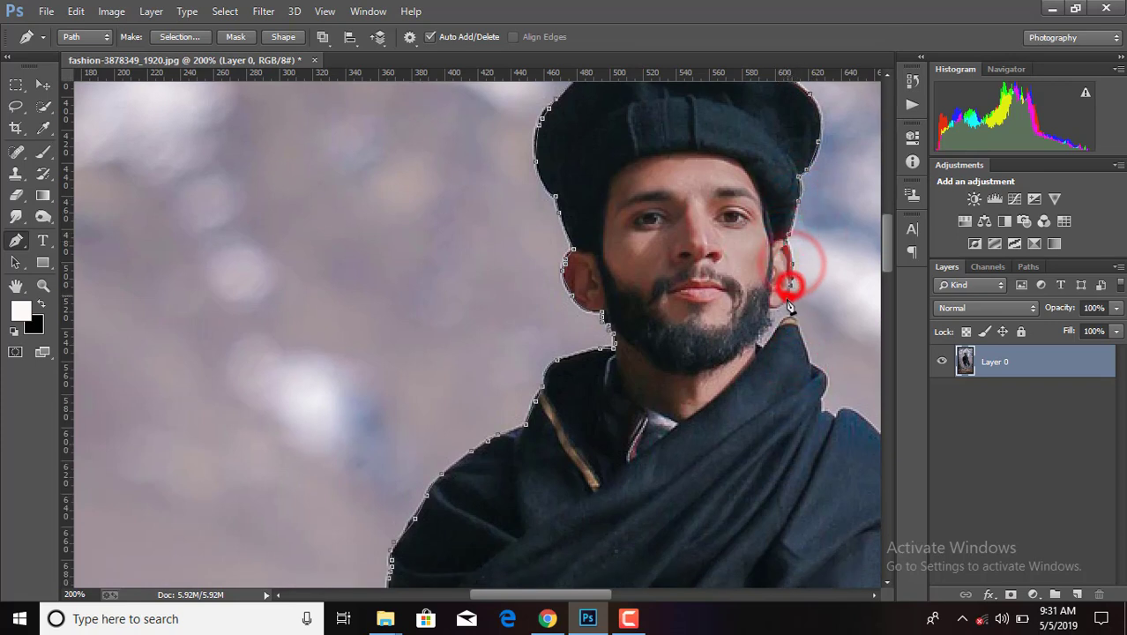
{"action": "left_click", "coordinate": [781, 297]}
{"action": "left_click", "coordinate": [772, 309]}
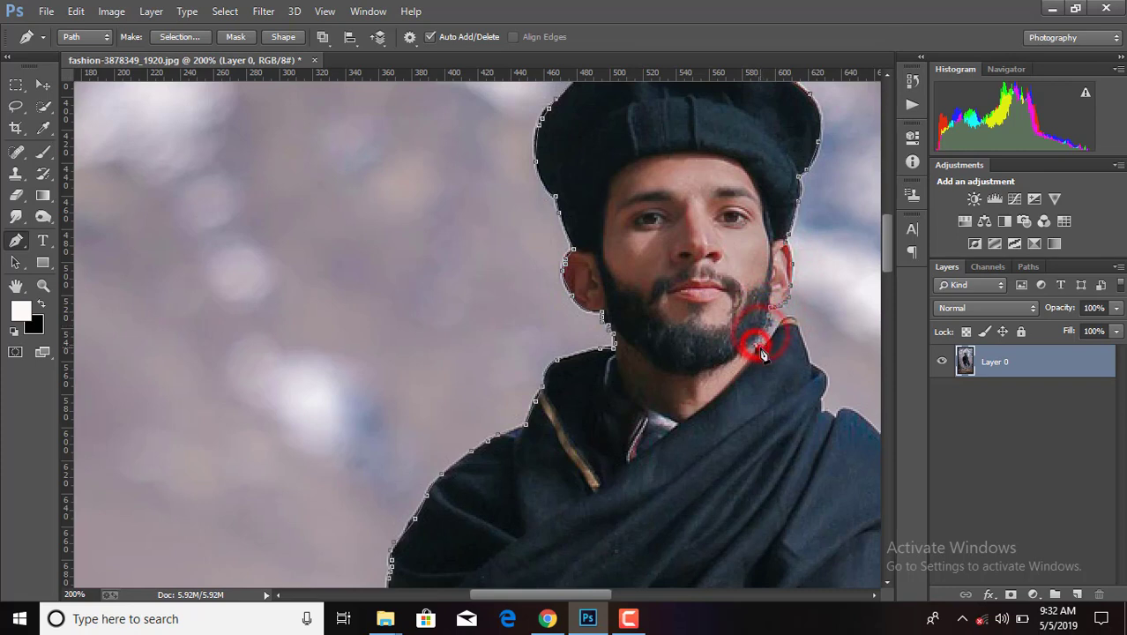
{"action": "left_click", "coordinate": [793, 321]}
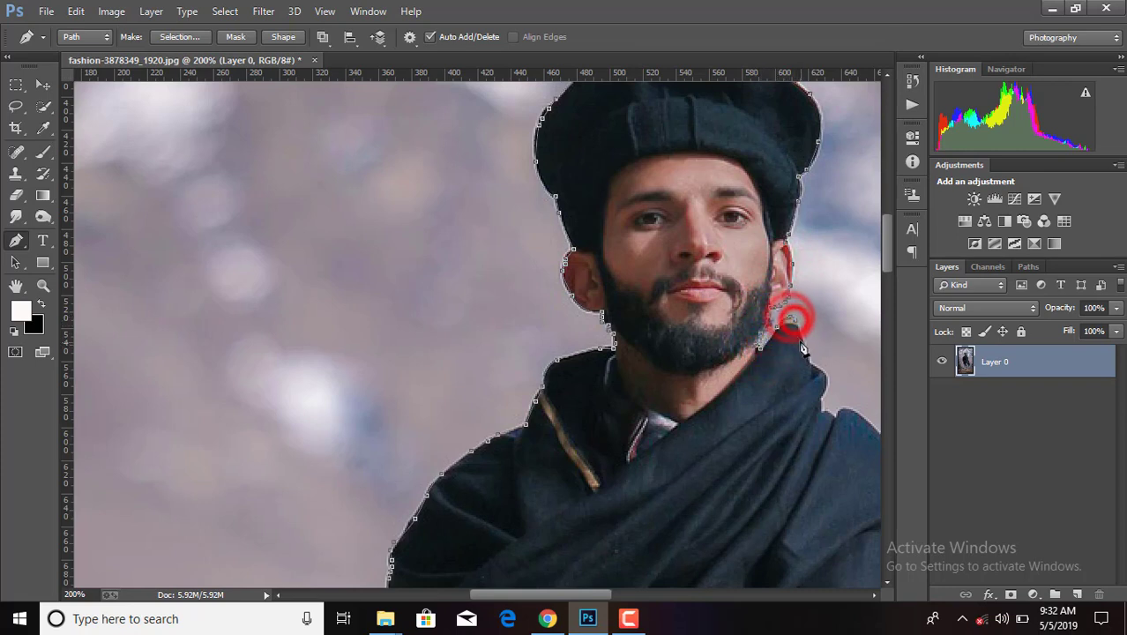
{"action": "left_click", "coordinate": [804, 345]}
{"action": "left_click", "coordinate": [811, 365]}
{"action": "scroll", "coordinate": [886, 372], "scroll_direction": "down", "scroll_amount": 1}
{"action": "scroll", "coordinate": [886, 372], "scroll_direction": "down", "scroll_amount": 1}
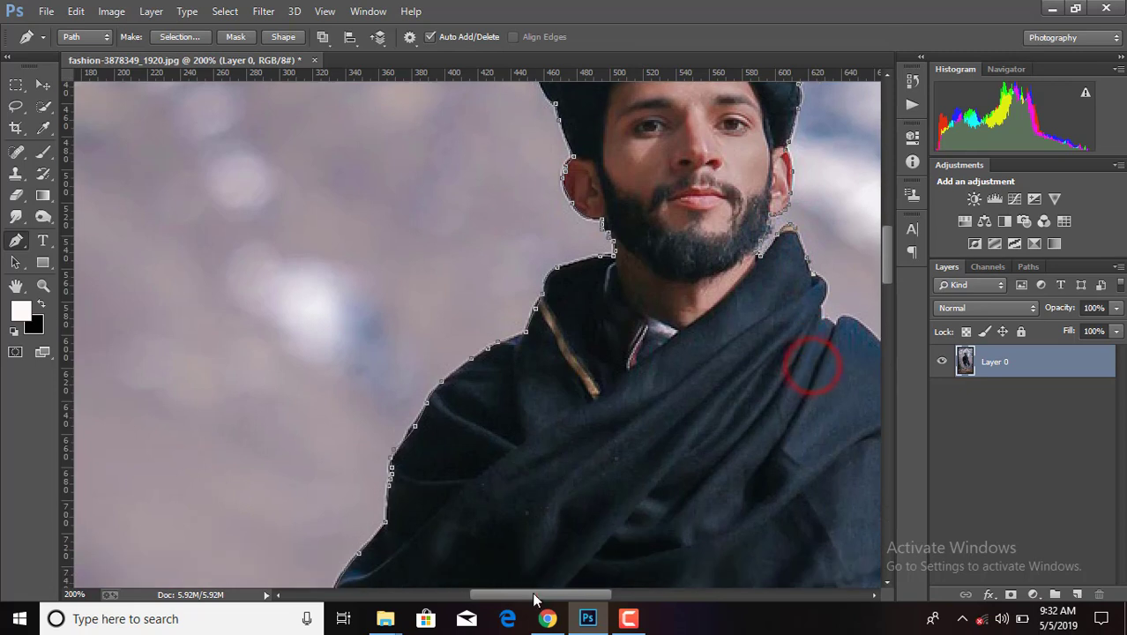
{"action": "left_click_drag", "start_coordinate": [532, 593], "coordinate": [588, 598]}
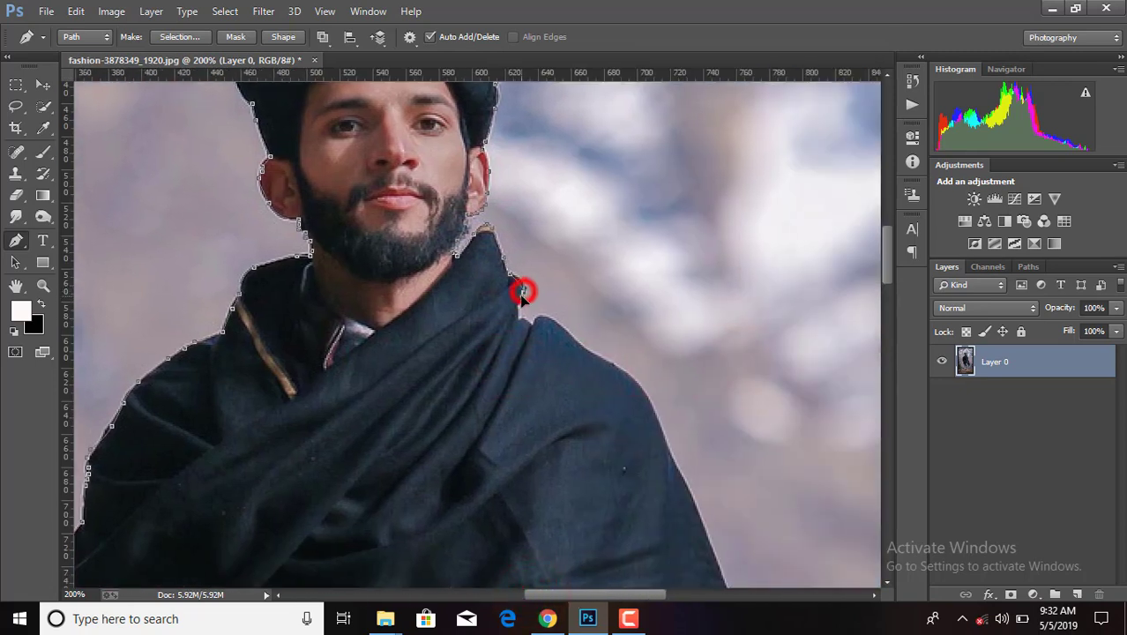
Continue the path down the shoulder and the cloak's right edge
{"action": "left_click", "coordinate": [527, 322]}
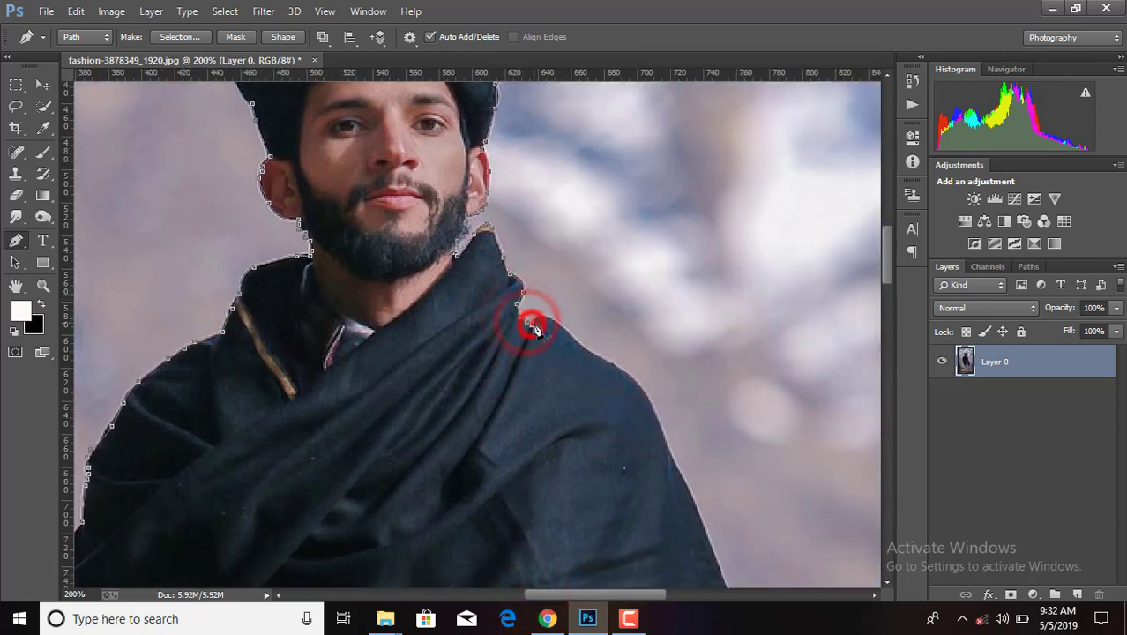
{"action": "left_click", "coordinate": [586, 349]}
{"action": "scroll", "coordinate": [586, 349], "scroll_direction": "down", "scroll_amount": 2}
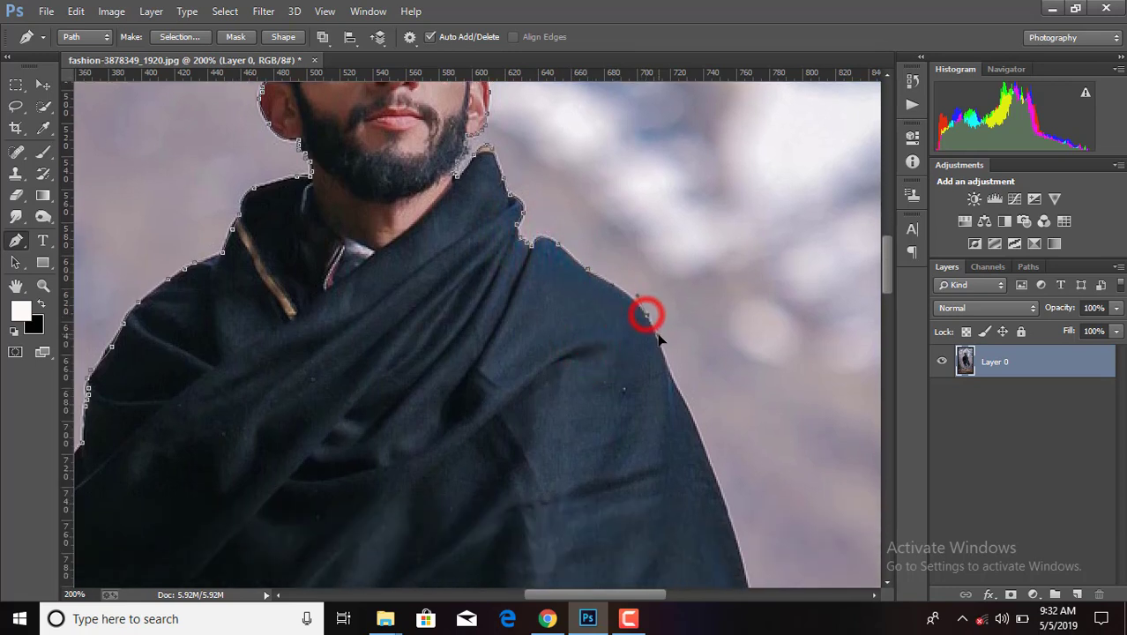
{"action": "scroll", "coordinate": [682, 386], "scroll_direction": "down", "scroll_amount": 3}
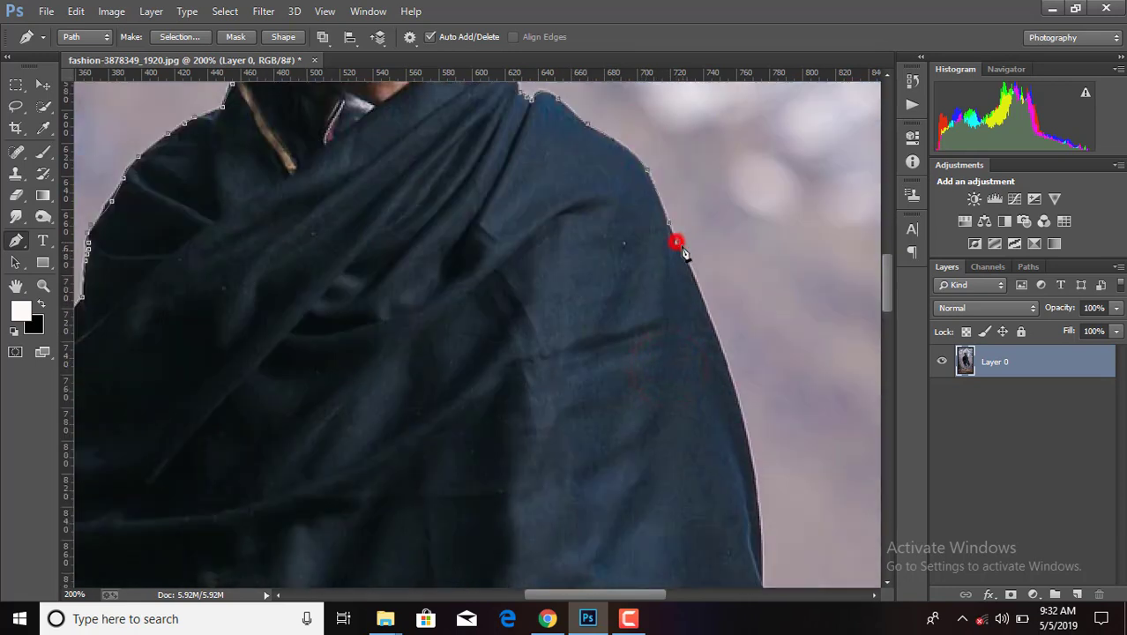
{"action": "left_click", "coordinate": [675, 241]}
{"action": "scroll", "coordinate": [697, 280], "scroll_direction": "down", "scroll_amount": 2}
{"action": "left_click_drag", "start_coordinate": [752, 359], "coordinate": [760, 399]}
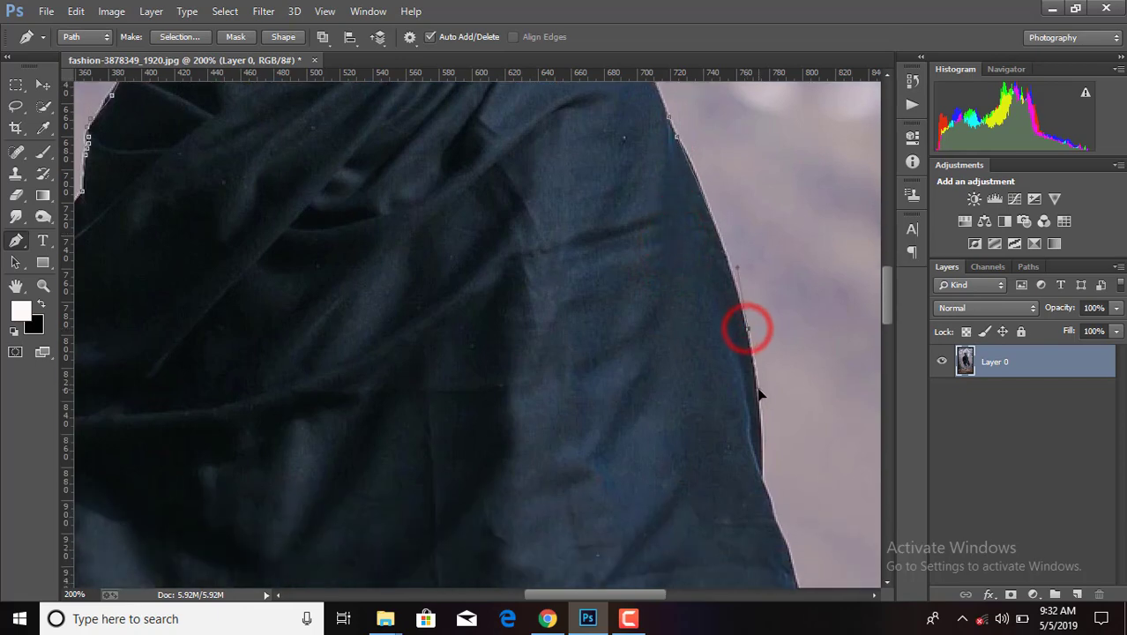
{"action": "left_click", "coordinate": [764, 472]}
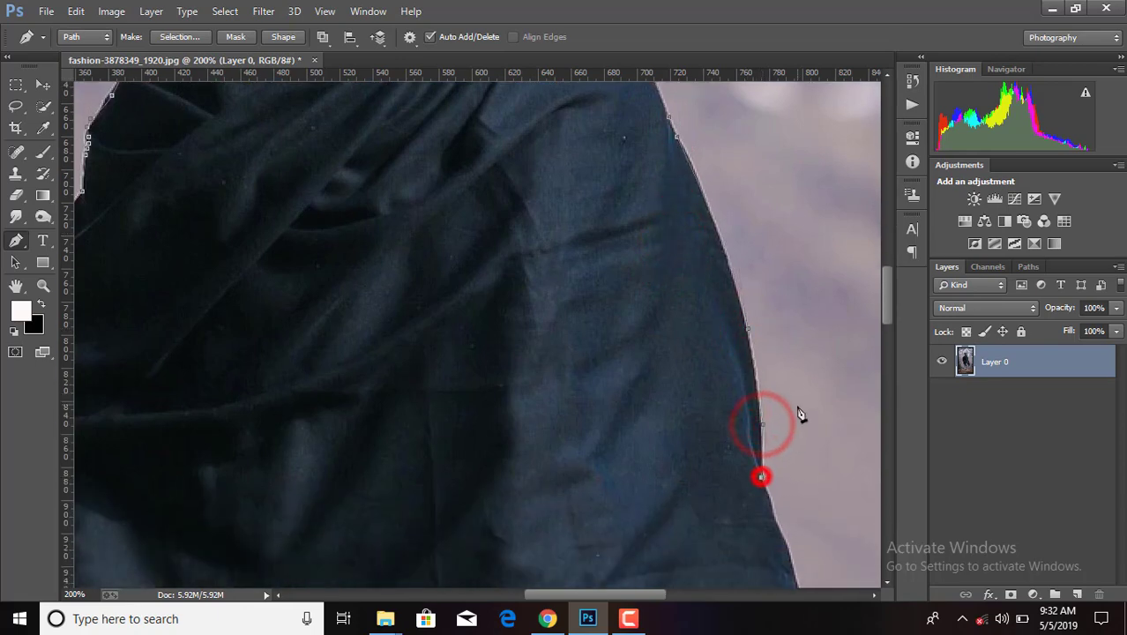
{"action": "scroll", "coordinate": [795, 407], "scroll_direction": "down", "scroll_amount": 3}
Add anchors down the shawl's right edge to its lower tip
{"action": "scroll", "coordinate": [804, 406], "scroll_direction": "down", "scroll_amount": 1}
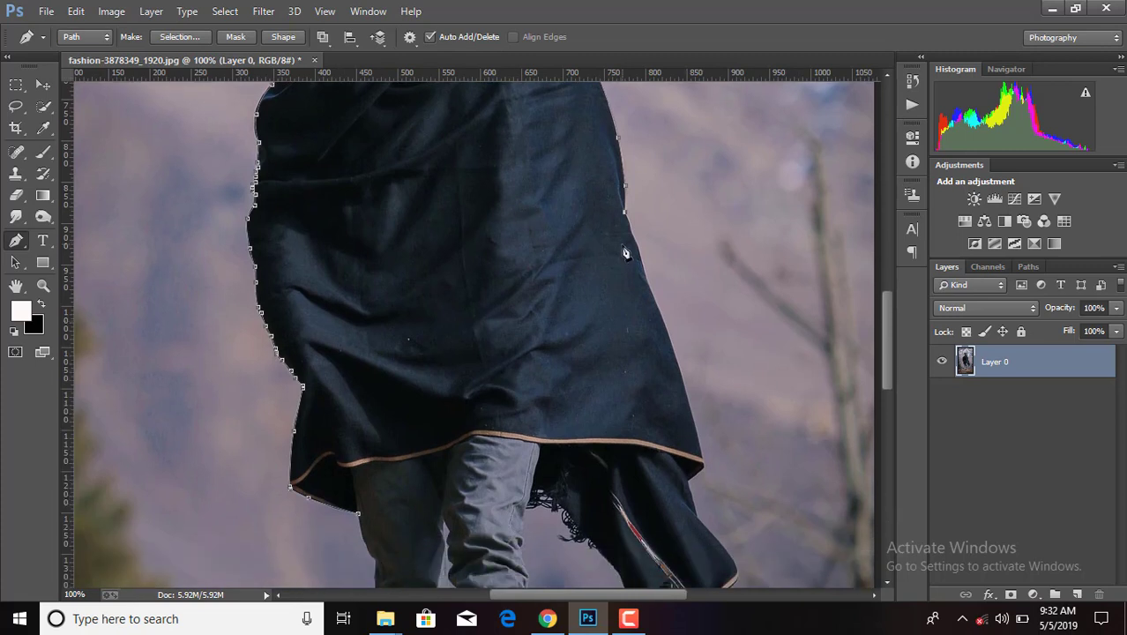
{"action": "left_click", "coordinate": [643, 263]}
{"action": "left_click", "coordinate": [645, 279]}
{"action": "left_click", "coordinate": [668, 339]}
{"action": "left_click", "coordinate": [682, 382]}
{"action": "left_click", "coordinate": [685, 477]}
{"action": "scroll", "coordinate": [705, 476], "scroll_direction": "down", "scroll_amount": 3}
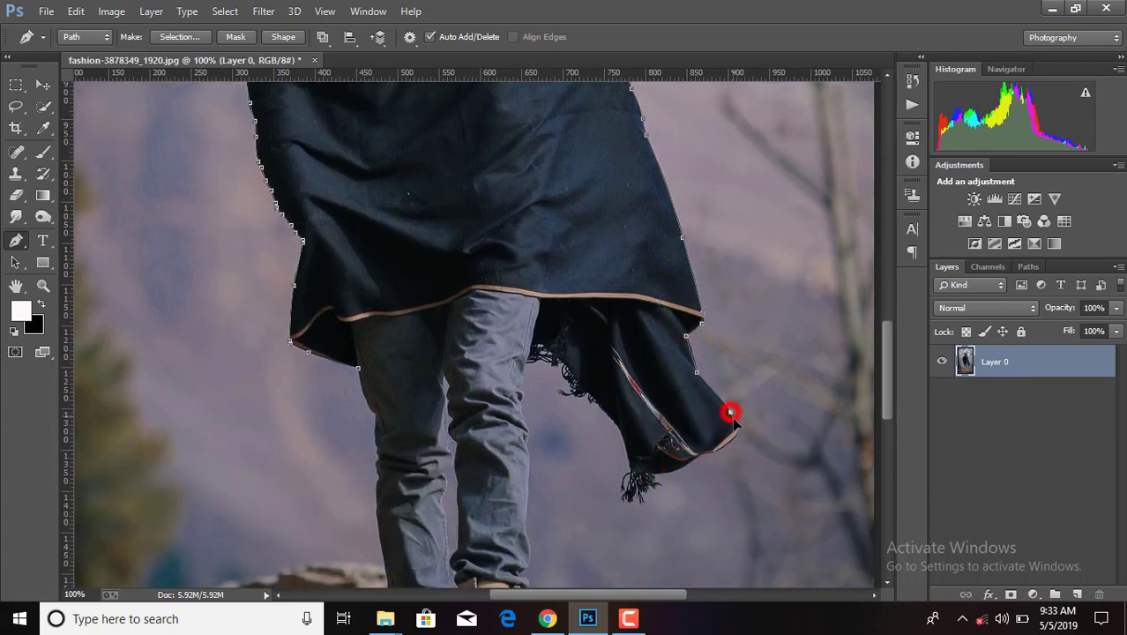
Trace the shawl's fringed end, then the jeans edge down onto the boot
{"action": "left_click_drag", "start_coordinate": [736, 439], "coordinate": [629, 476]}
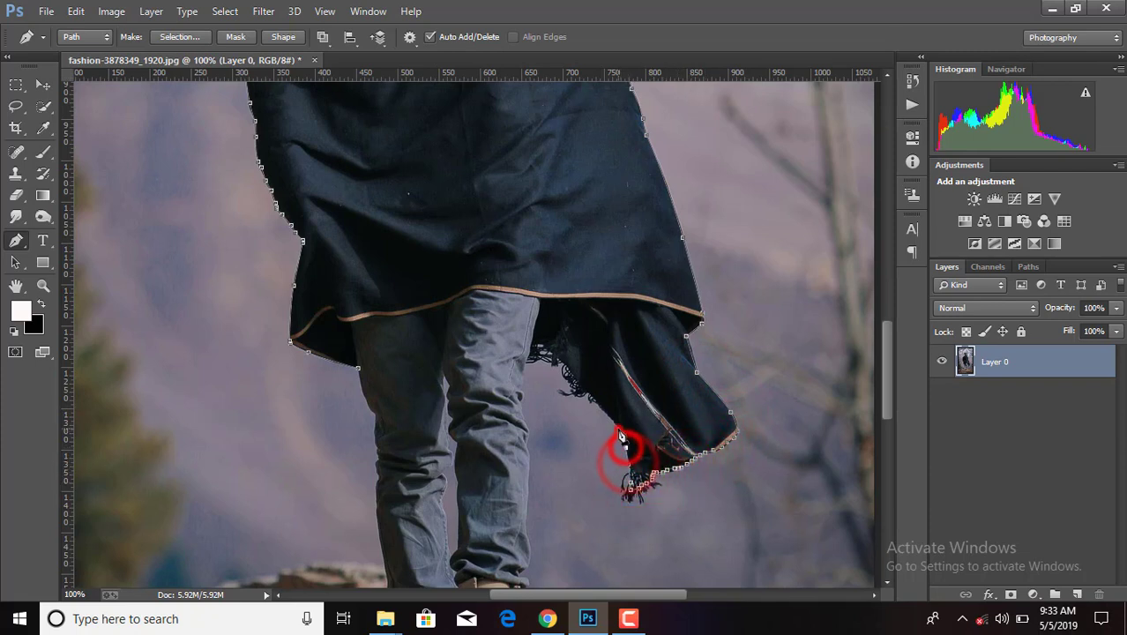
{"action": "mouse_move", "coordinate": [630, 477]}
{"action": "left_mouse_down"}
{"action": "mouse_move", "coordinate": [584, 391]}
{"action": "mouse_move", "coordinate": [527, 375]}
{"action": "mouse_move", "coordinate": [518, 404]}
{"action": "left_mouse_up"}
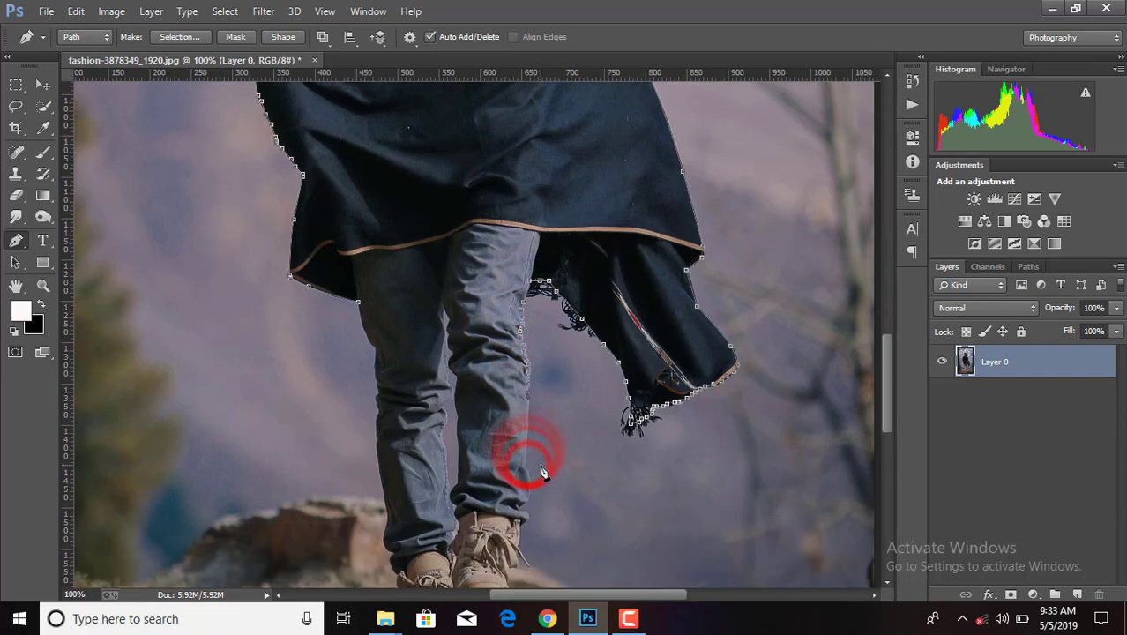
{"action": "left_click_drag", "start_coordinate": [529, 482], "coordinate": [528, 279]}
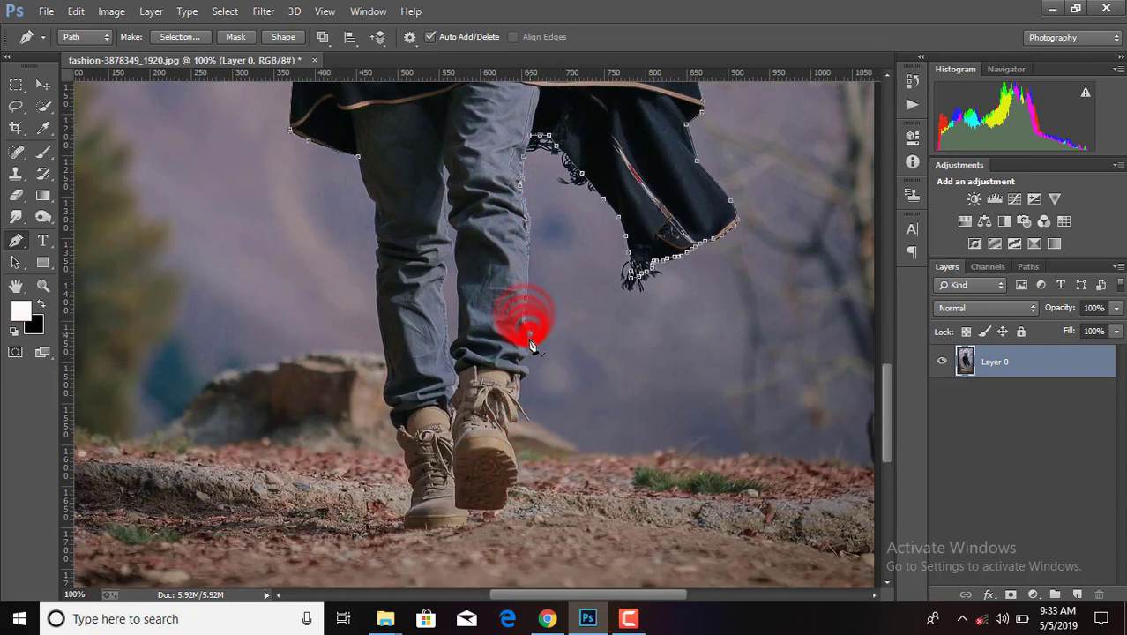
{"action": "left_click_drag", "start_coordinate": [527, 350], "coordinate": [520, 400]}
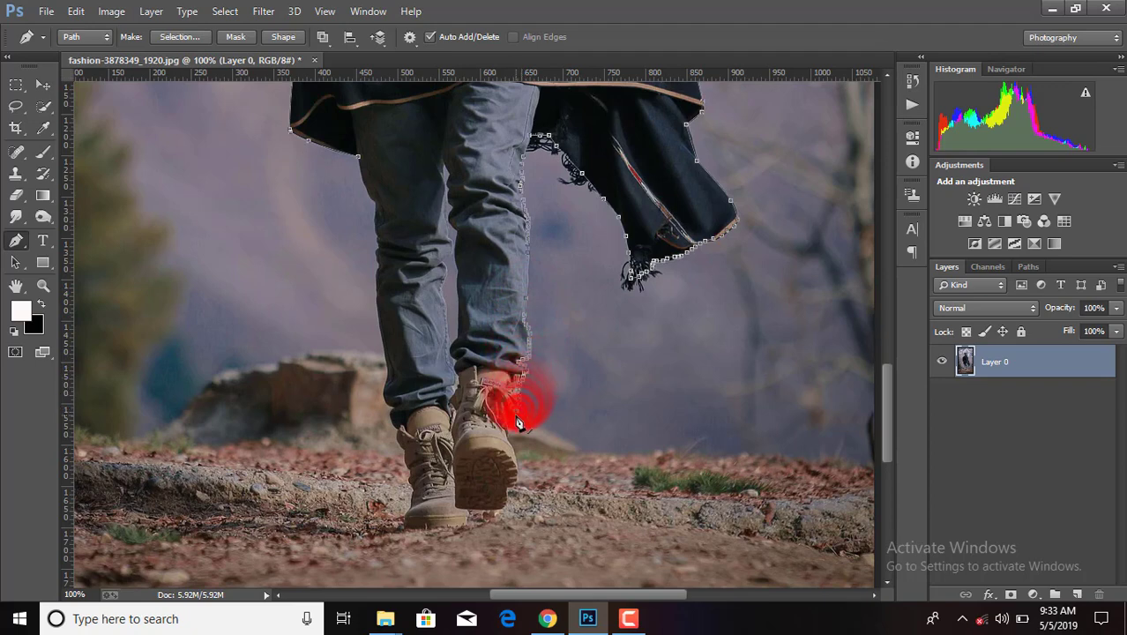
{"action": "left_click", "coordinate": [506, 416]}
{"action": "scroll", "coordinate": [547, 388], "scroll_direction": "down", "scroll_amount": 2}
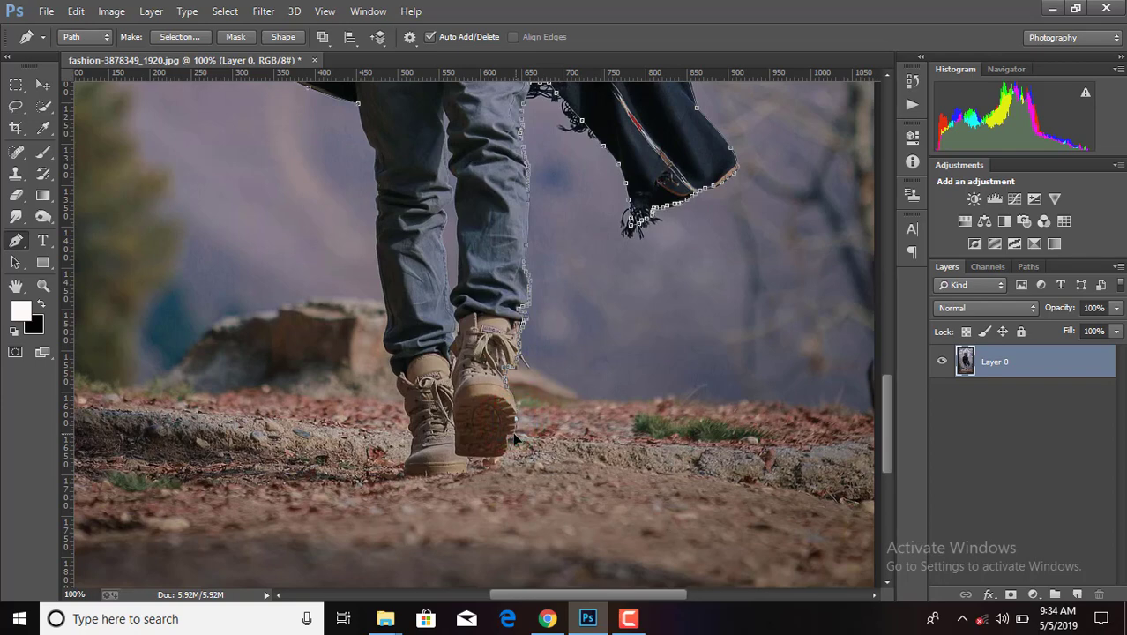
{"action": "scroll", "coordinate": [529, 430], "scroll_direction": "up", "scroll_amount": 3}
Undo the last path point, then outline the boot heel and sole
{"action": "left_click", "coordinate": [76, 11]}
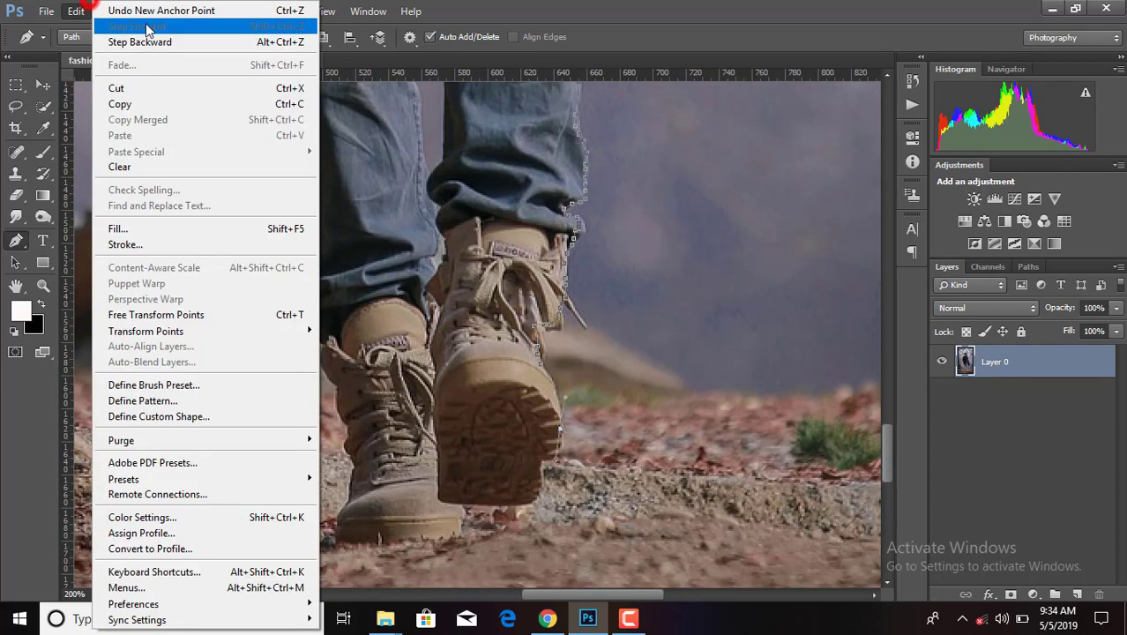
{"action": "left_click", "coordinate": [158, 37]}
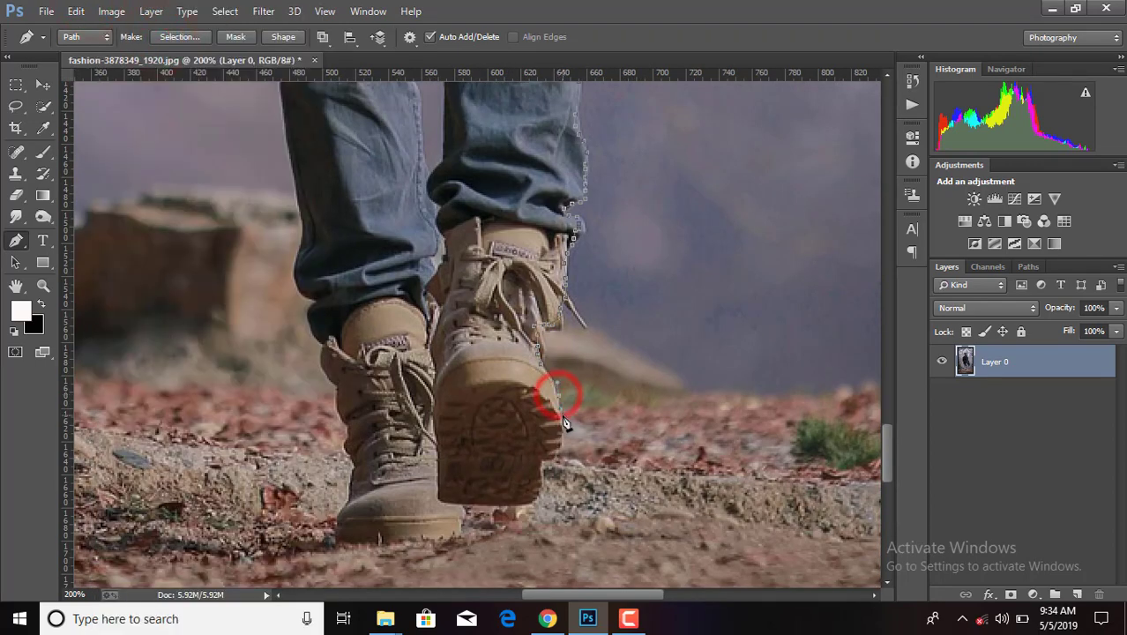
{"action": "left_click", "coordinate": [554, 429]}
{"action": "left_click", "coordinate": [558, 447]}
{"action": "left_click", "coordinate": [553, 465]}
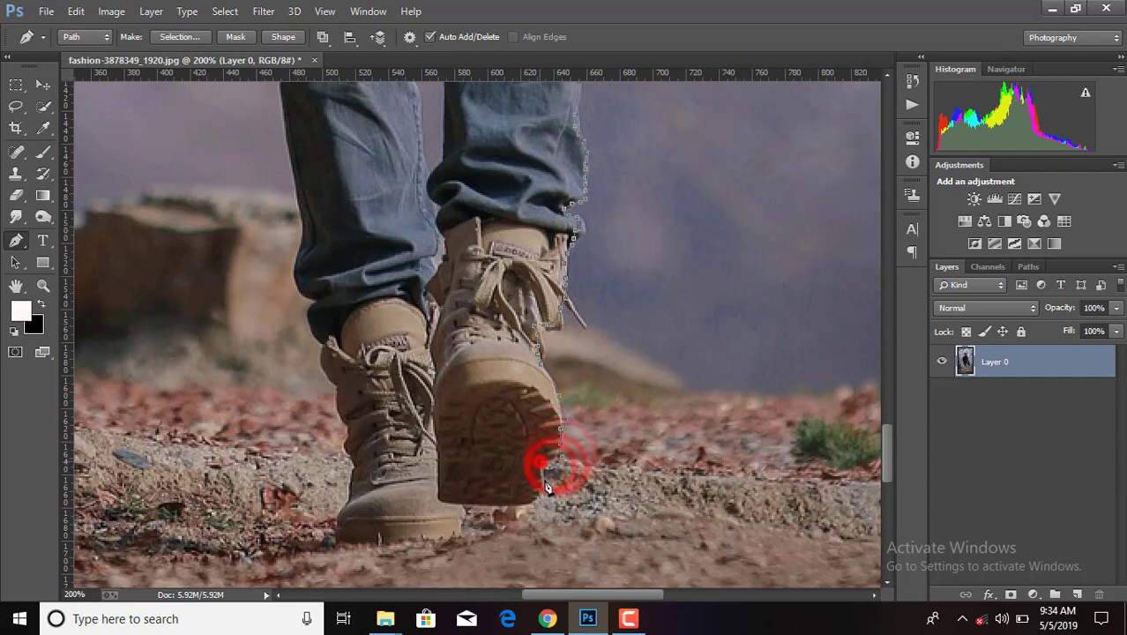
{"action": "left_click", "coordinate": [541, 462]}
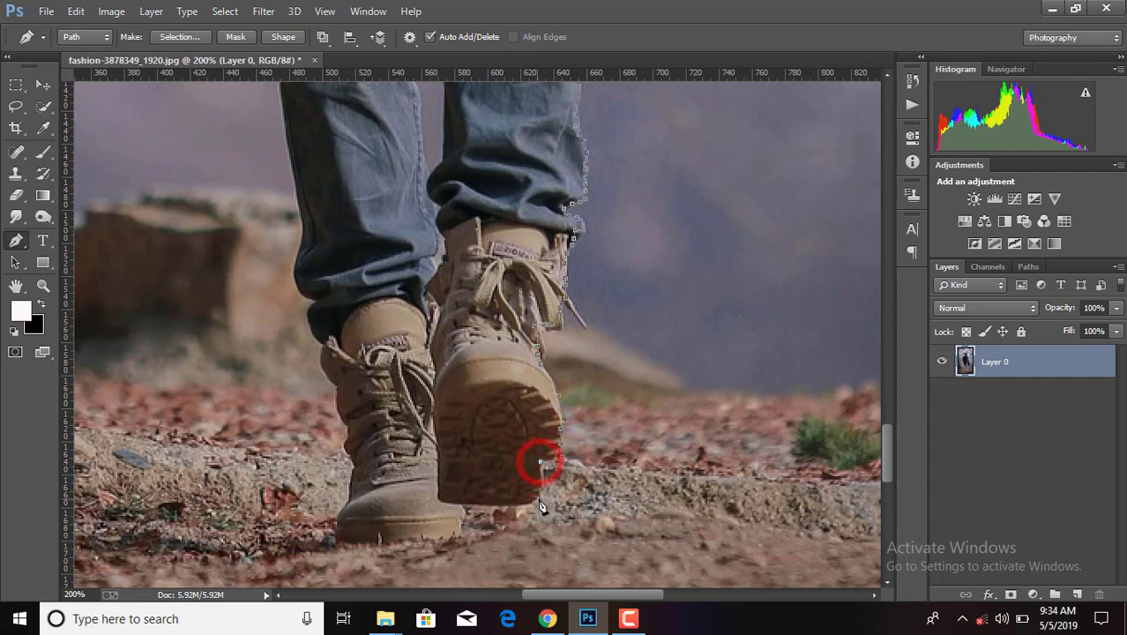
{"action": "left_click", "coordinate": [459, 525]}
{"action": "left_click", "coordinate": [390, 540]}
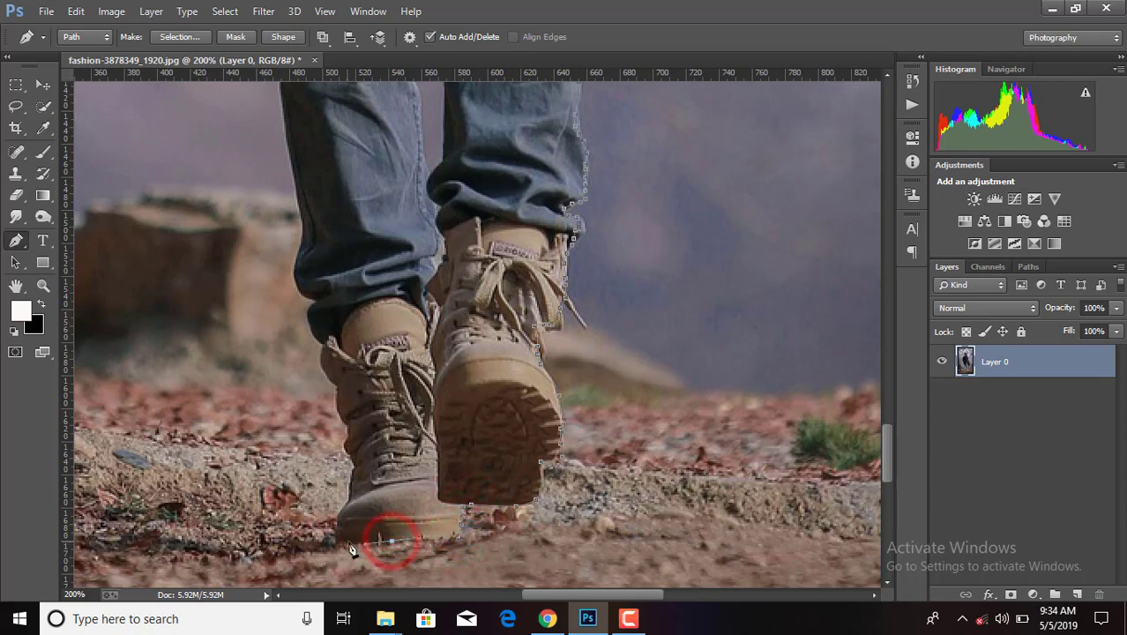
{"action": "left_click", "coordinate": [340, 531]}
Curve the path up the left jeans edge to where the jeans meet the cloak
{"action": "mouse_move", "coordinate": [352, 496]}
{"action": "left_mouse_down"}
{"action": "mouse_move", "coordinate": [351, 438]}
{"action": "mouse_move", "coordinate": [307, 315]}
{"action": "mouse_move", "coordinate": [302, 236]}
{"action": "left_mouse_up"}
{"action": "scroll", "coordinate": [302, 352], "scroll_direction": "up", "scroll_amount": 5}
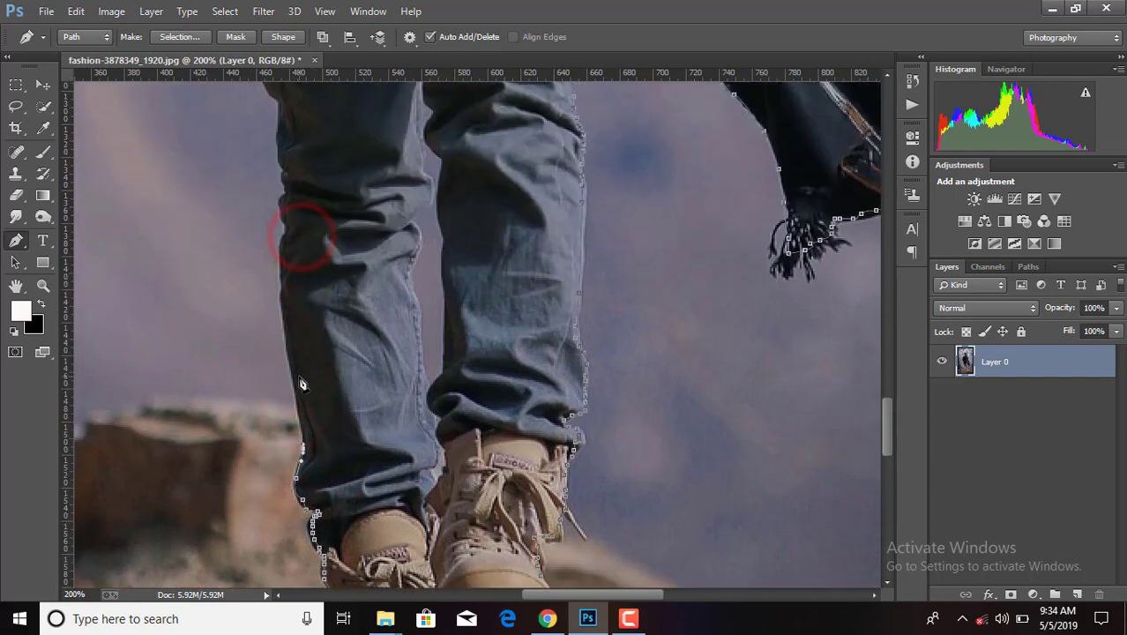
{"action": "left_click_drag", "start_coordinate": [282, 296], "coordinate": [288, 189]}
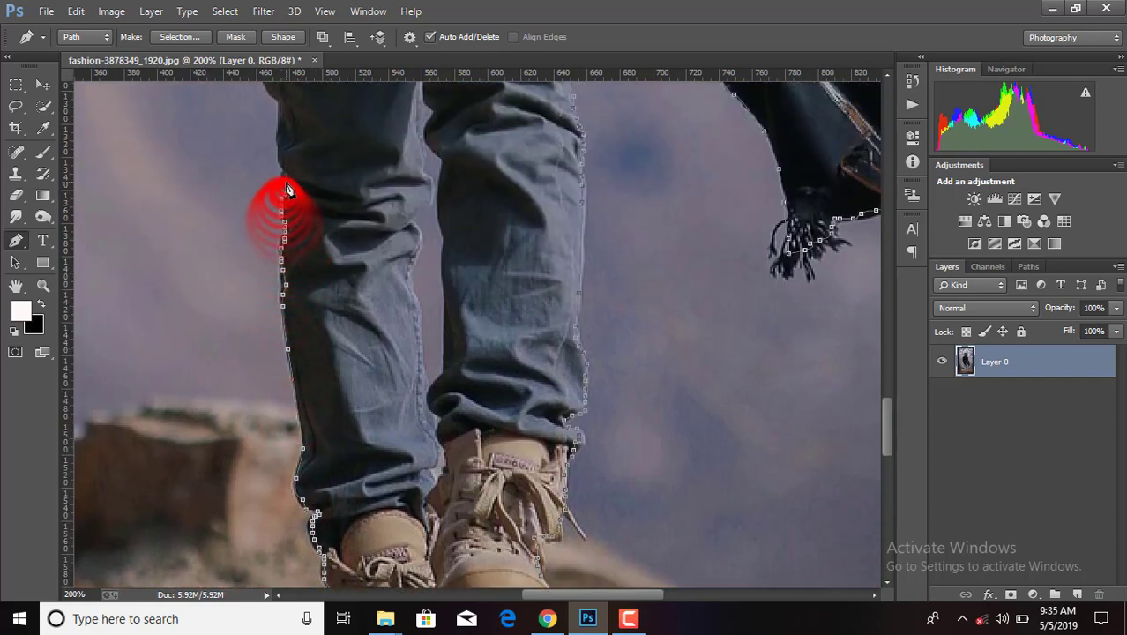
{"action": "left_click", "coordinate": [283, 181]}
{"action": "left_click", "coordinate": [280, 170]}
{"action": "left_click", "coordinate": [283, 152]}
{"action": "left_click", "coordinate": [279, 134]}
{"action": "left_click", "coordinate": [281, 113]}
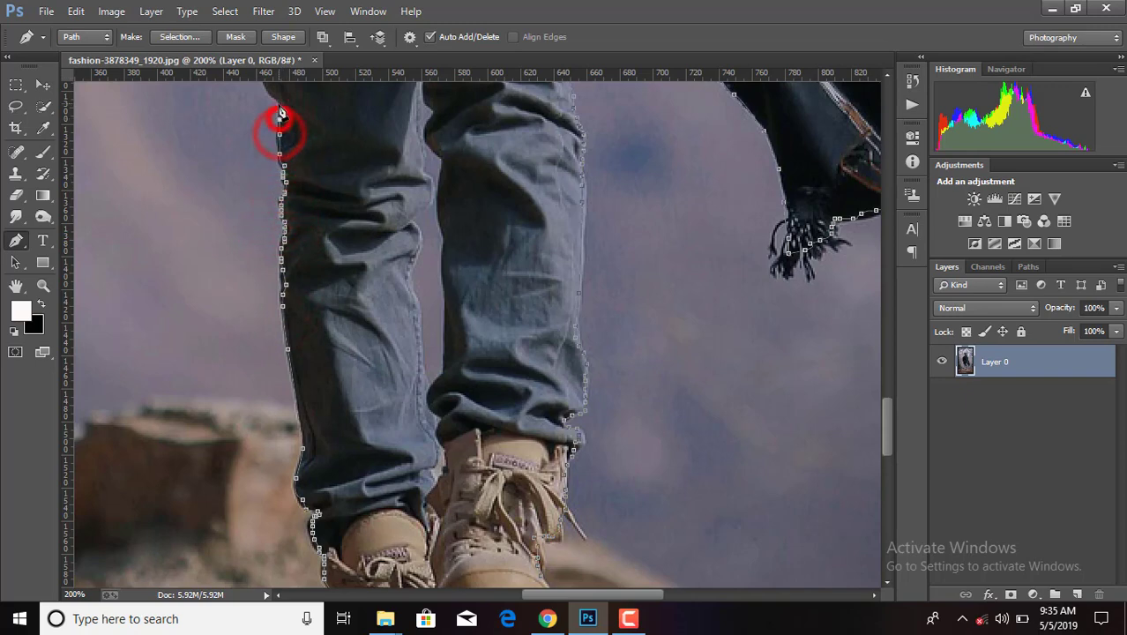
{"action": "left_click_drag", "start_coordinate": [280, 97], "coordinate": [272, 316]}
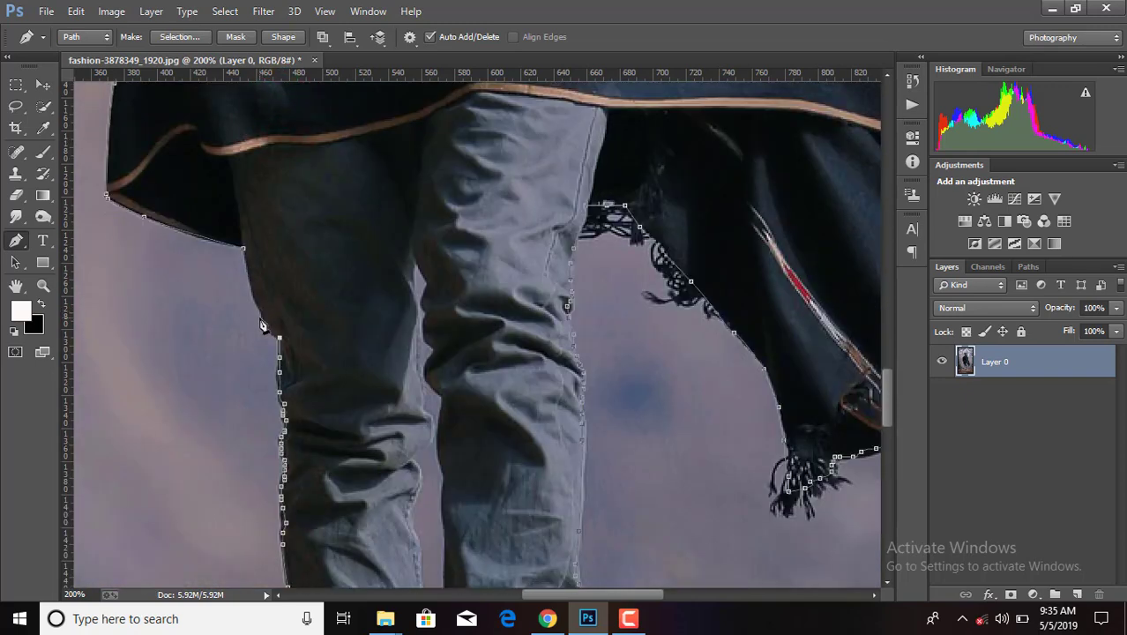
{"action": "left_click", "coordinate": [264, 319]}
{"action": "left_click", "coordinate": [251, 287]}
Convert the man's outline path into a selection and use it as Layer 0's mask
{"action": "right_click", "coordinate": [244, 249]}
{"action": "left_click", "coordinate": [348, 275]}
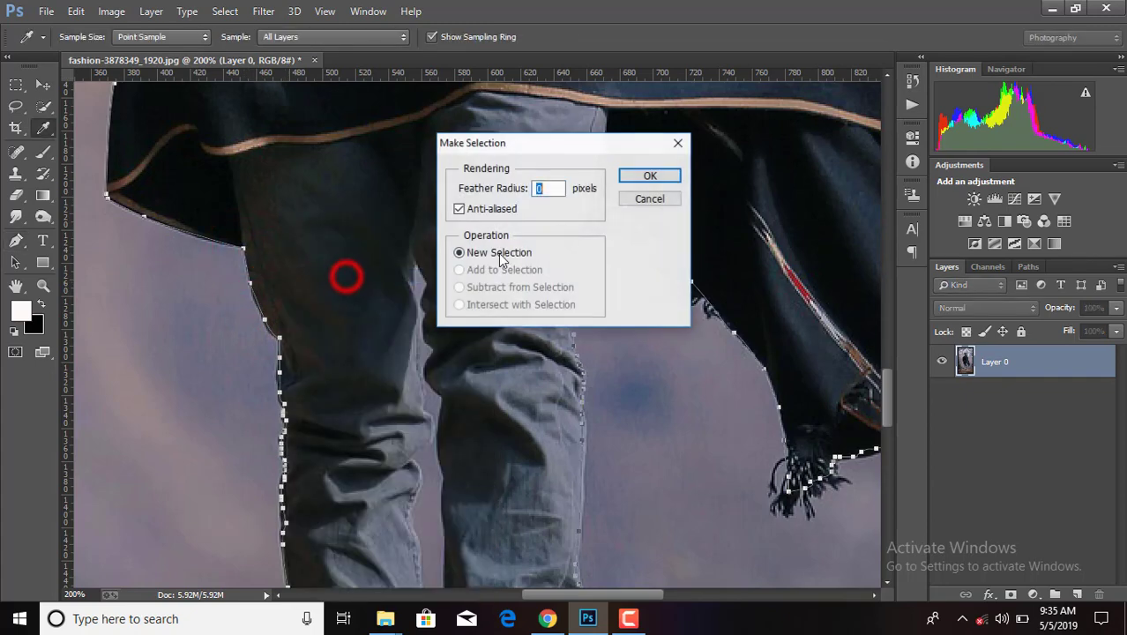
{"action": "left_click", "coordinate": [642, 177]}
{"action": "key", "text": "ctrl+0"}
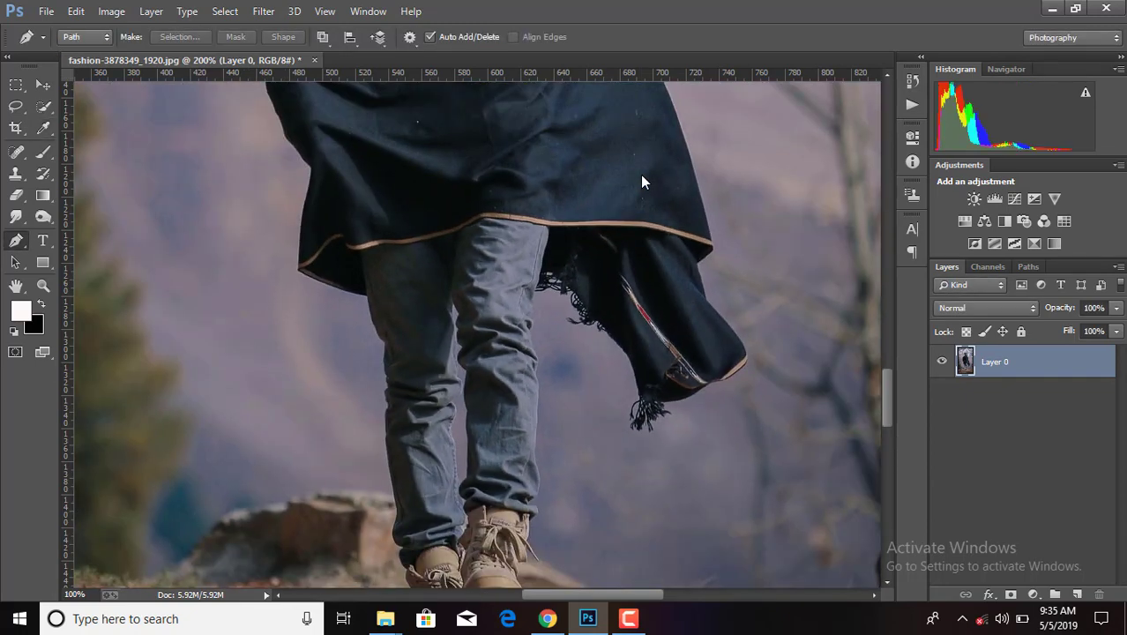
{"action": "left_click", "coordinate": [1006, 592]}
{"action": "scroll", "coordinate": [441, 385], "scroll_direction": "up", "scroll_amount": 3}
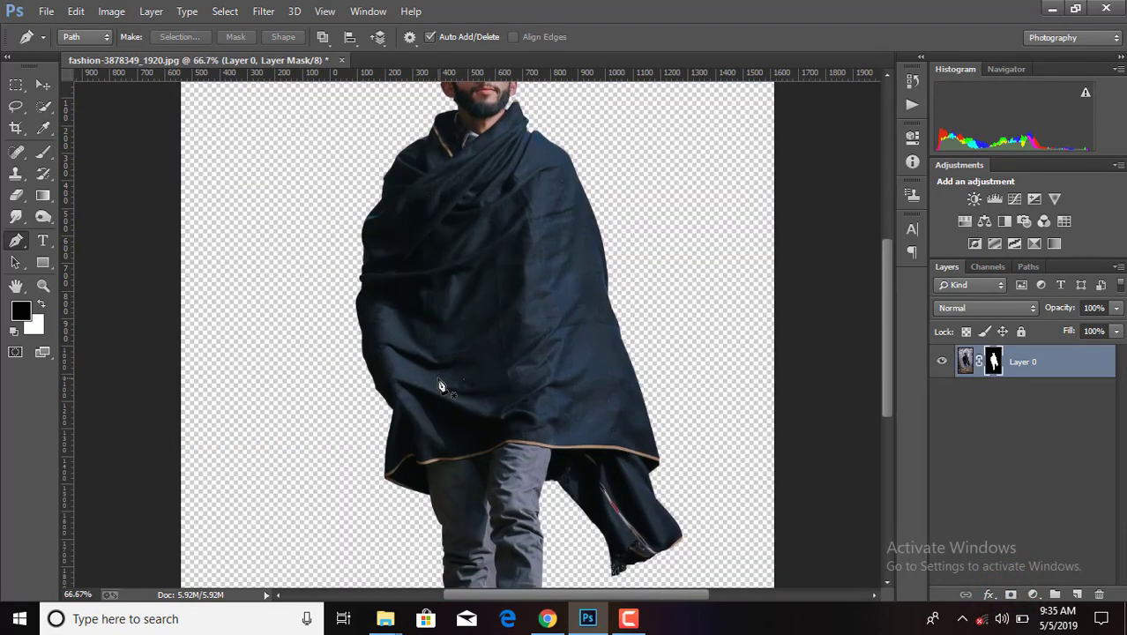
{"action": "scroll", "coordinate": [441, 386], "scroll_direction": "up", "scroll_amount": 2}
{"action": "scroll", "coordinate": [535, 348], "scroll_direction": "down", "scroll_amount": 1}
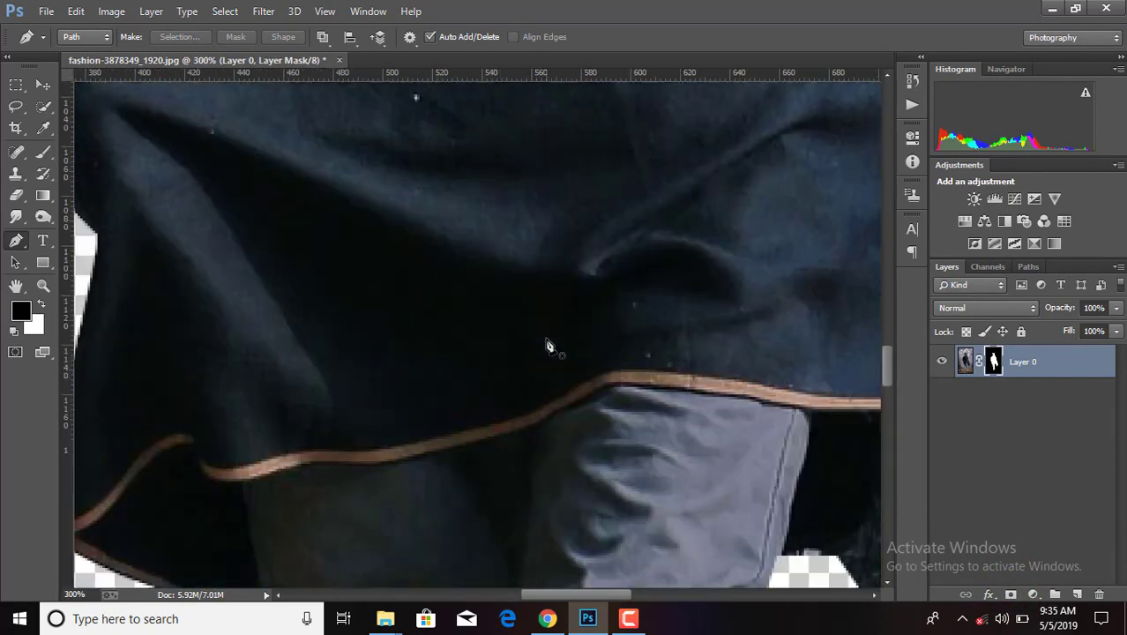
{"action": "scroll", "coordinate": [538, 347], "scroll_direction": "down", "scroll_amount": 3}
{"action": "scroll", "coordinate": [542, 346], "scroll_direction": "down", "scroll_amount": 2}
{"action": "scroll", "coordinate": [546, 346], "scroll_direction": "down", "scroll_amount": 2}
{"action": "scroll", "coordinate": [539, 348], "scroll_direction": "down", "scroll_amount": 3}
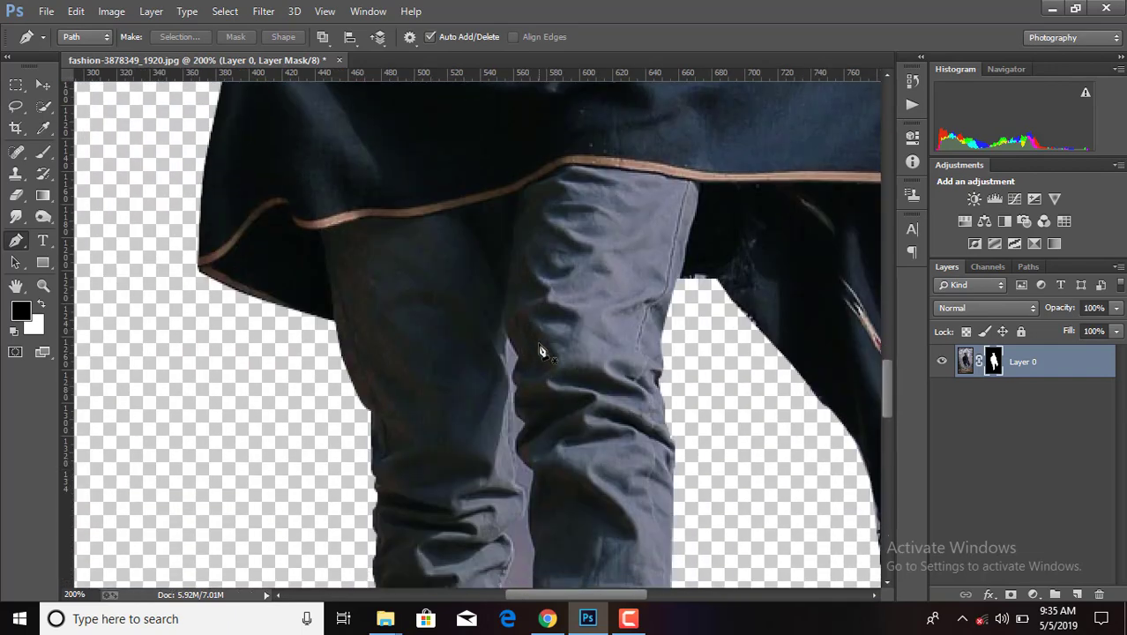
{"action": "scroll", "coordinate": [540, 348], "scroll_direction": "down", "scroll_amount": 2}
{"action": "scroll", "coordinate": [539, 348], "scroll_direction": "down", "scroll_amount": 1}
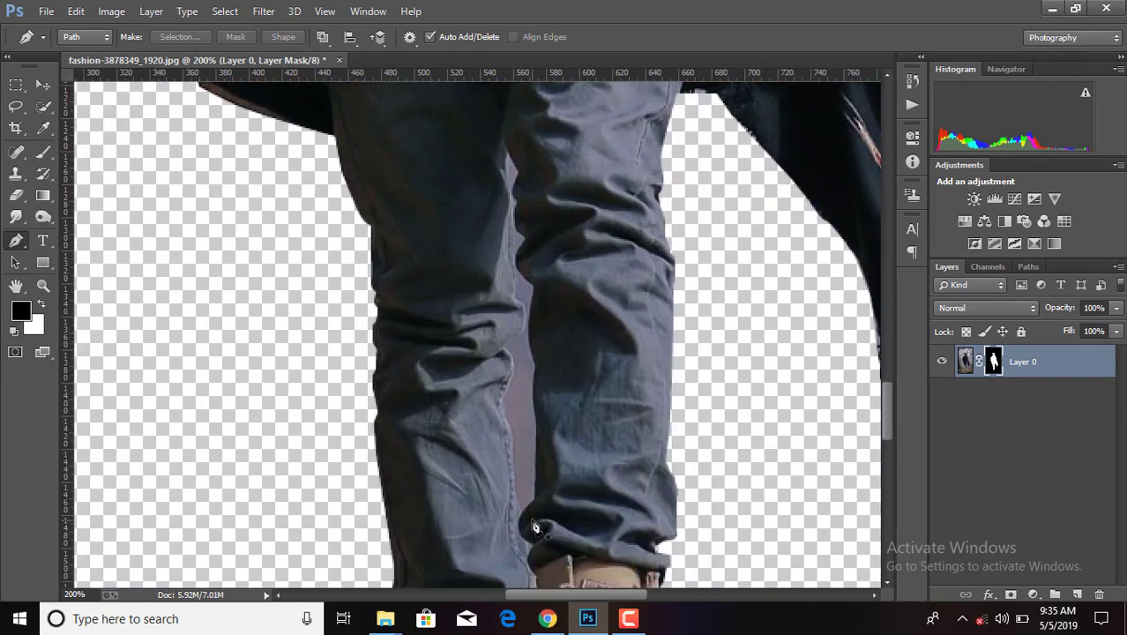
{"action": "scroll", "coordinate": [538, 524], "scroll_direction": "down", "scroll_amount": 1}
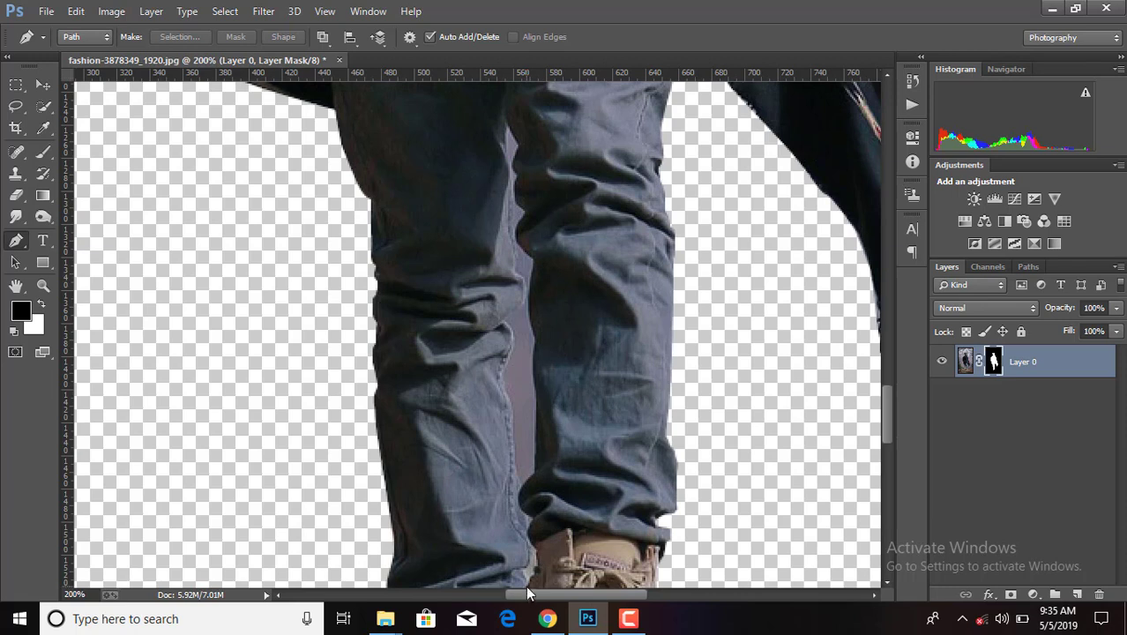
Trace a closed pen path around the background gap between the jeans legs
{"action": "left_click", "coordinate": [535, 475]}
{"action": "left_click_drag", "start_coordinate": [538, 423], "coordinate": [520, 182]}
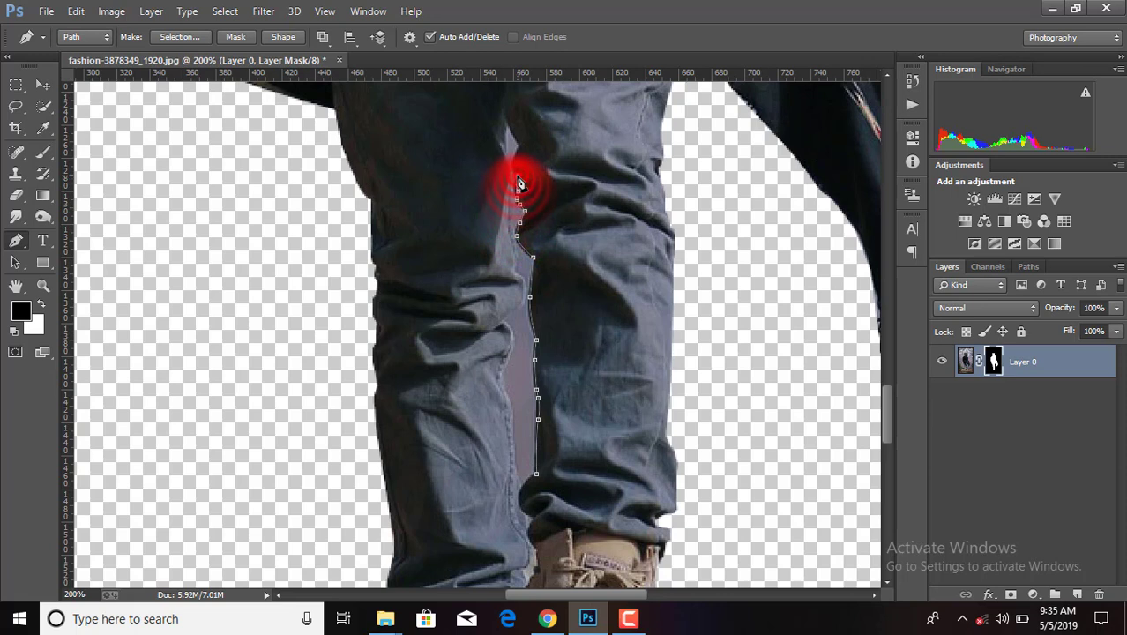
{"action": "left_click_drag", "start_coordinate": [518, 182], "coordinate": [520, 148]}
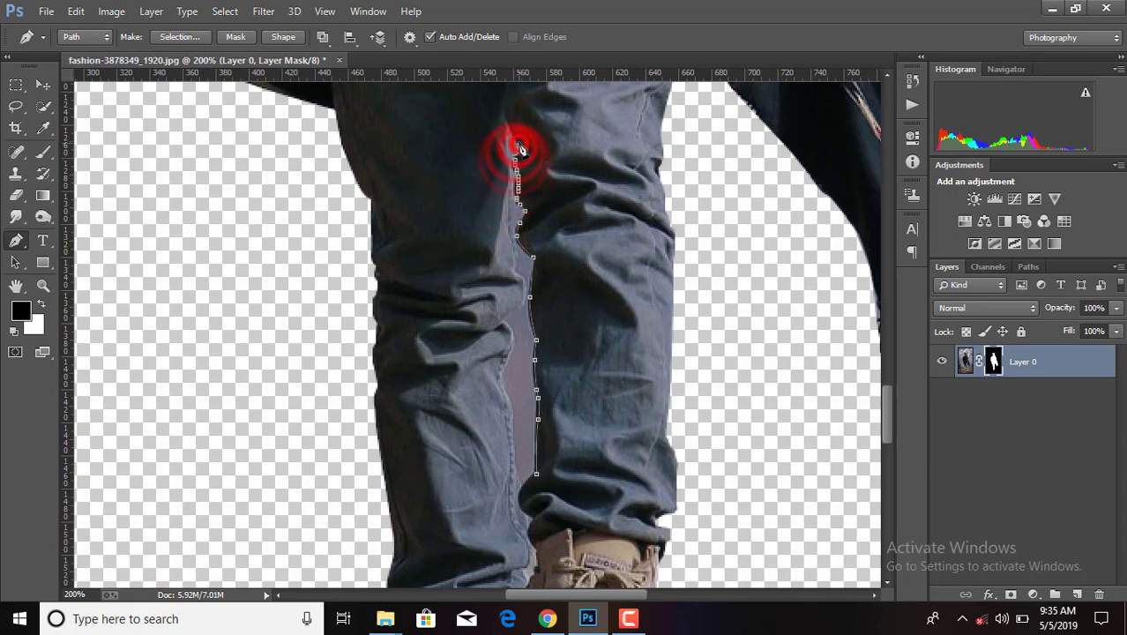
{"action": "left_click", "coordinate": [507, 120]}
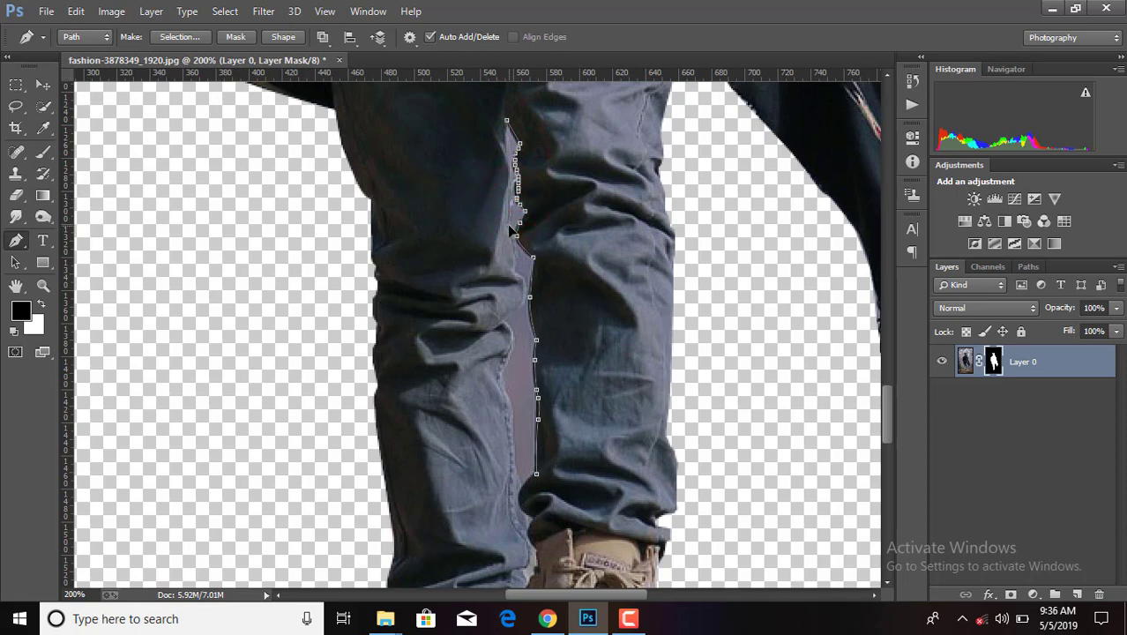
{"action": "left_click_drag", "start_coordinate": [512, 248], "coordinate": [516, 273]}
{"action": "left_click_drag", "start_coordinate": [516, 273], "coordinate": [523, 305]}
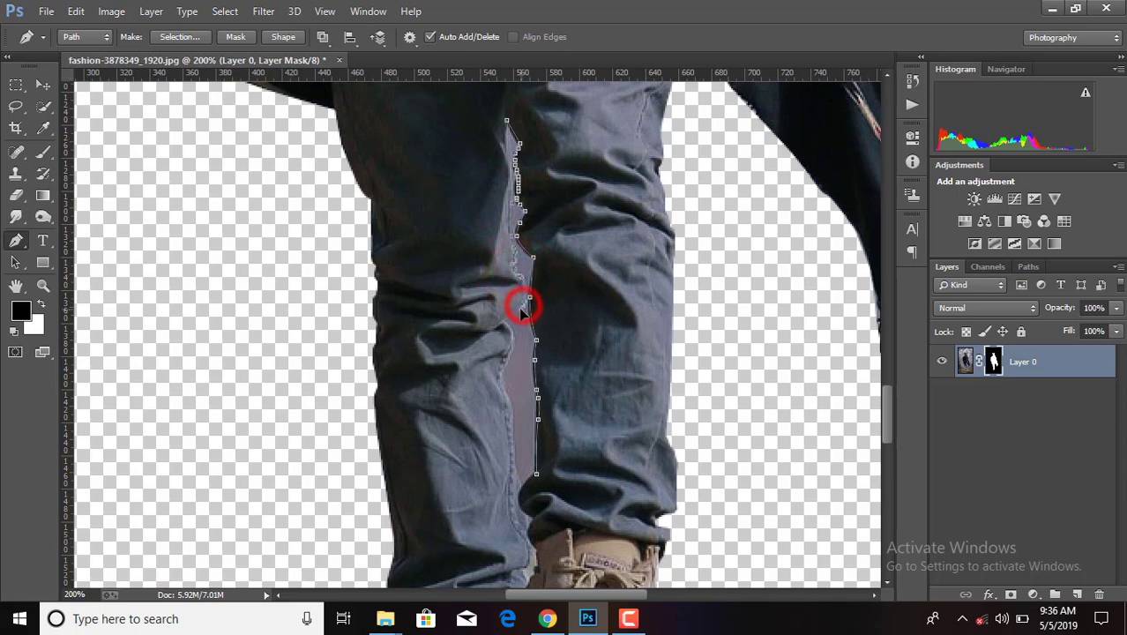
{"action": "left_click", "coordinate": [512, 316]}
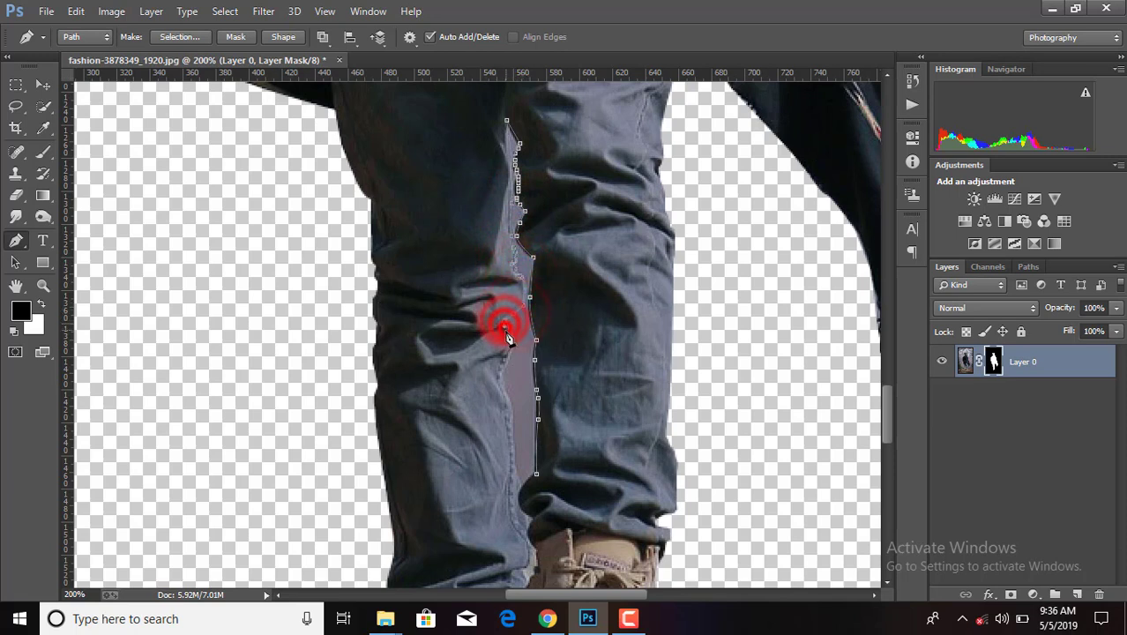
{"action": "left_click_drag", "start_coordinate": [507, 336], "coordinate": [519, 496]}
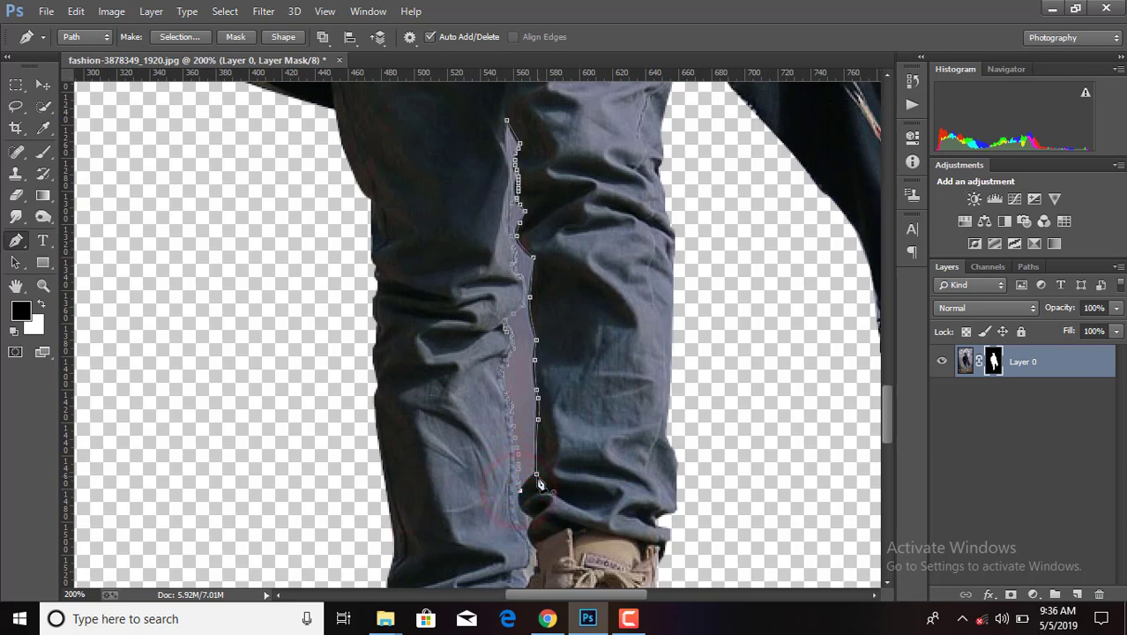
{"action": "left_click_drag", "start_coordinate": [536, 474], "coordinate": [534, 441]}
Turn the leg-gap path into a selection and paint it black on the mask with a large brush
{"action": "right_click", "coordinate": [534, 441]}
{"action": "left_click", "coordinate": [578, 106]}
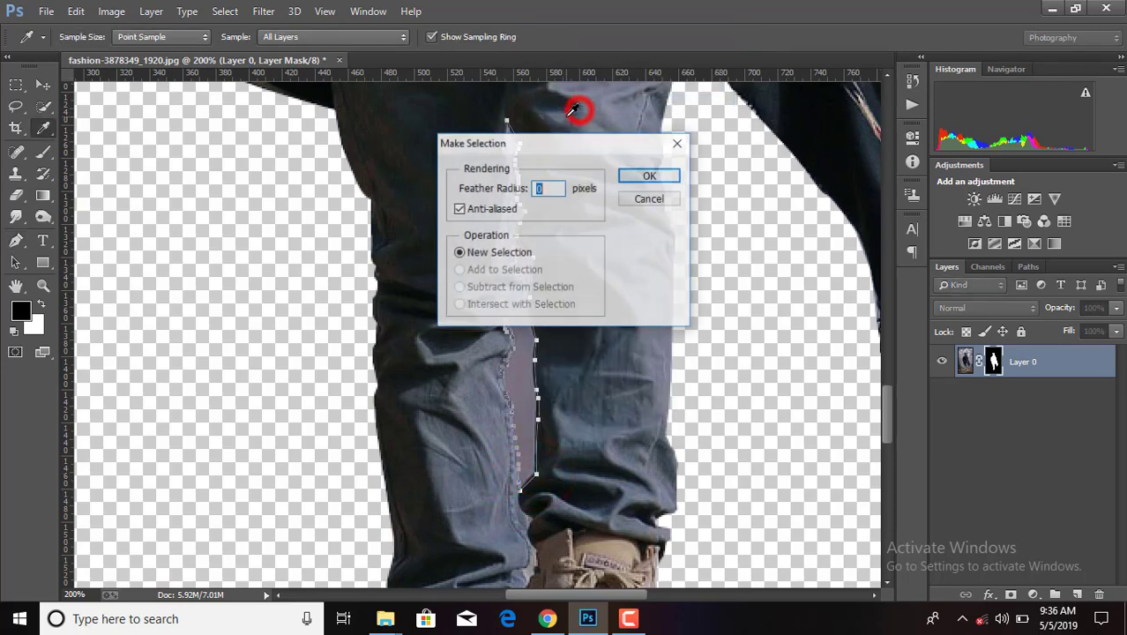
{"action": "left_click", "coordinate": [649, 176]}
{"action": "left_click", "coordinate": [43, 152]}
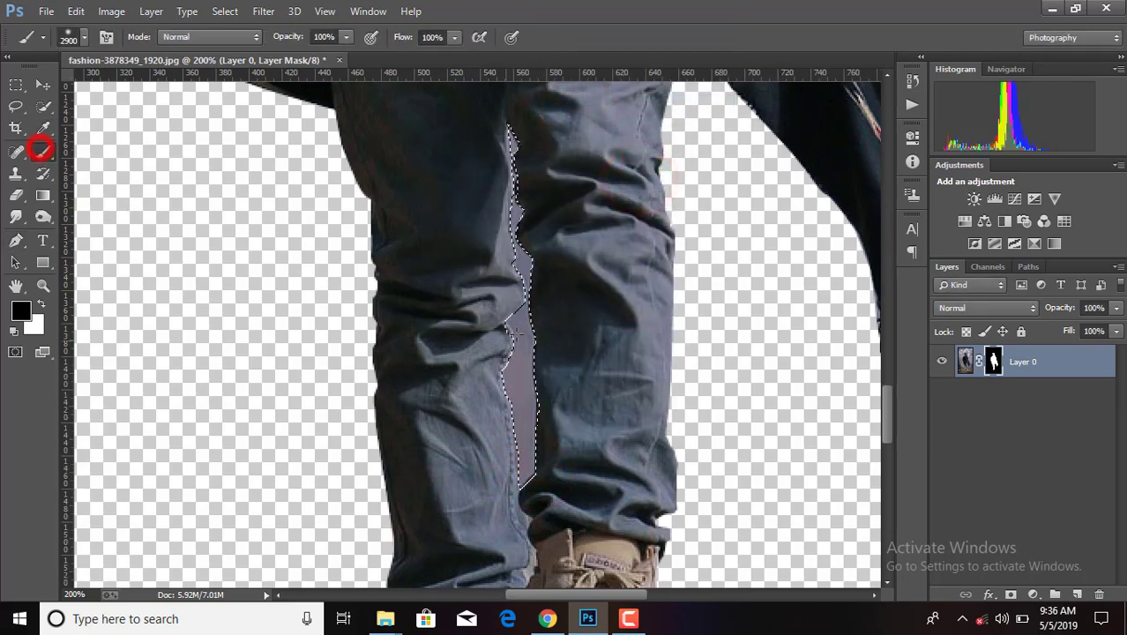
{"action": "key", "text": "bracketright"}
{"action": "key", "text": "bracketright"}
{"action": "key", "text": "bracketright"}
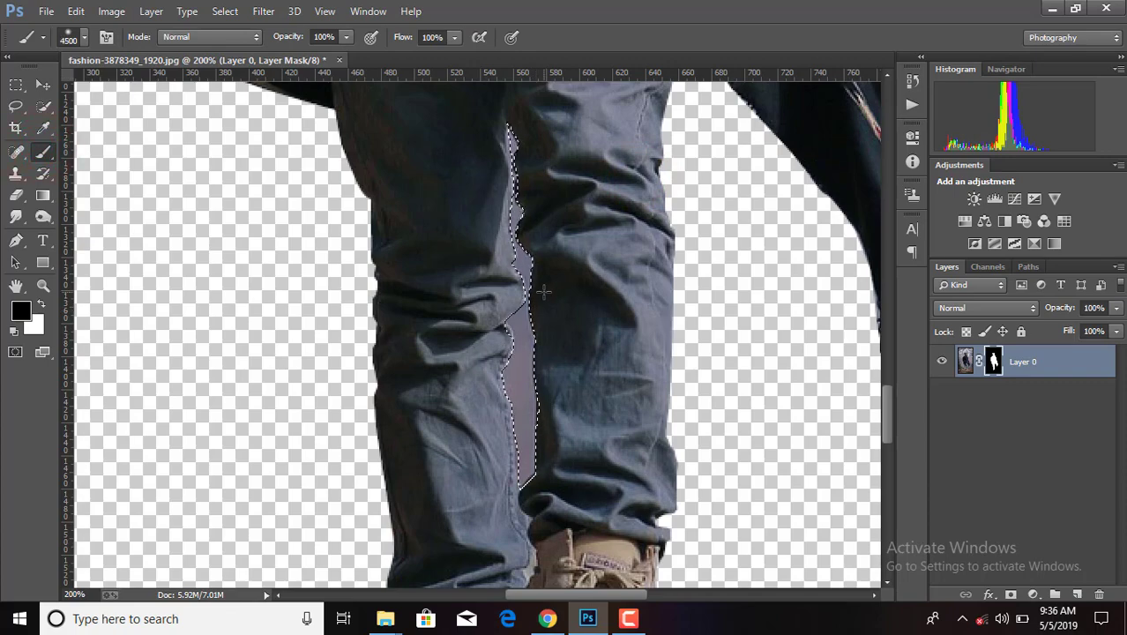
{"action": "left_click", "coordinate": [516, 327]}
{"action": "key", "text": "ctrl+d"}
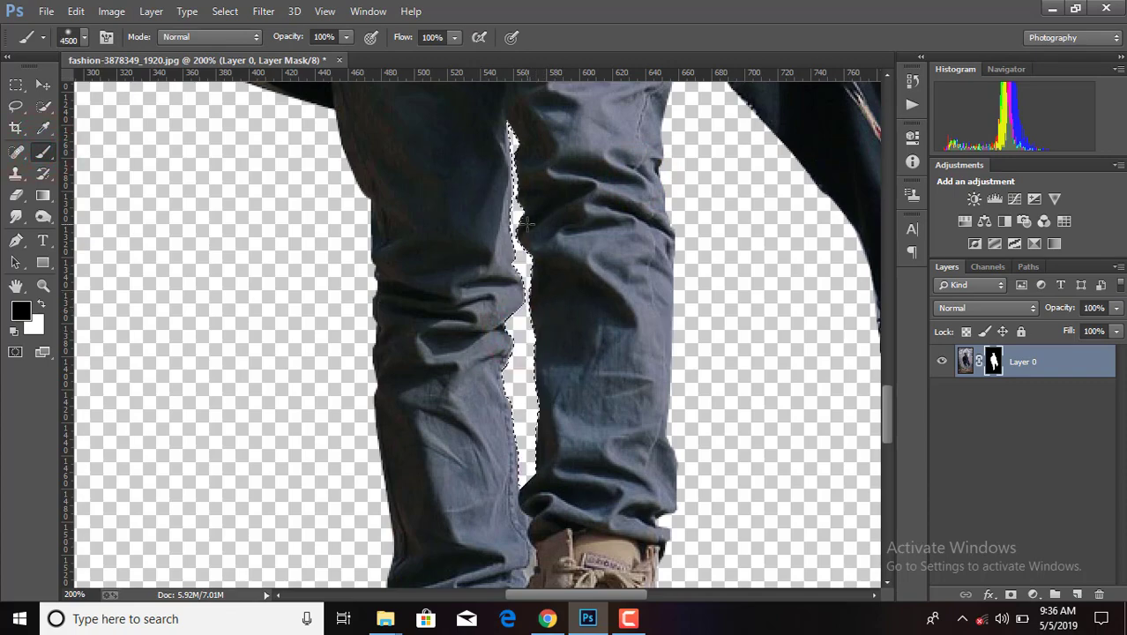
Paint away the light fringe along the leg edge on the mask
{"action": "key", "text": "ctrl+minus"}
{"action": "key", "text": "ctrl+minus"}
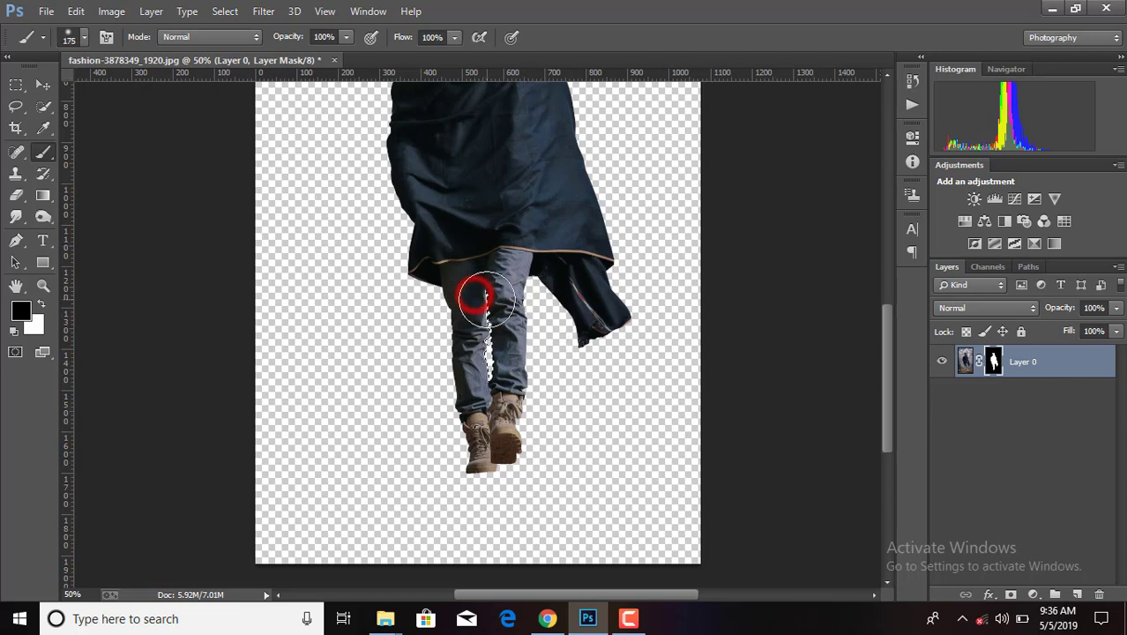
{"action": "left_click_drag", "start_coordinate": [487, 300], "coordinate": [448, 291]}
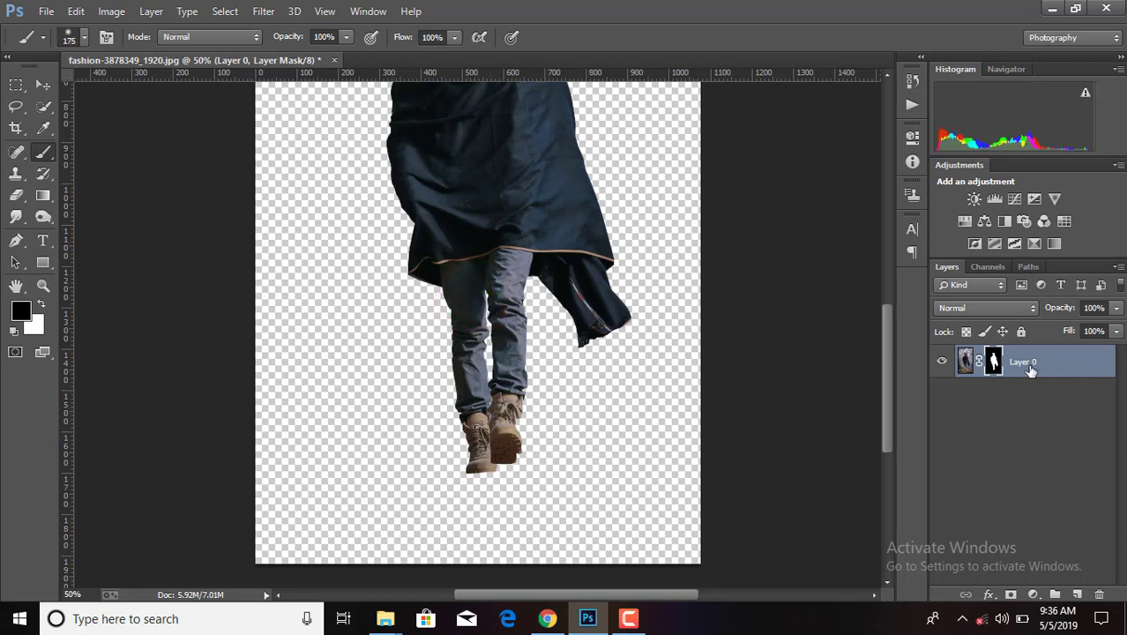
{"action": "left_click", "coordinate": [43, 85]}
Place Avengers-end-game-hd-backgrounds from Desktop > Stocks as a linked layer
{"action": "key", "text": "ctrl+0"}
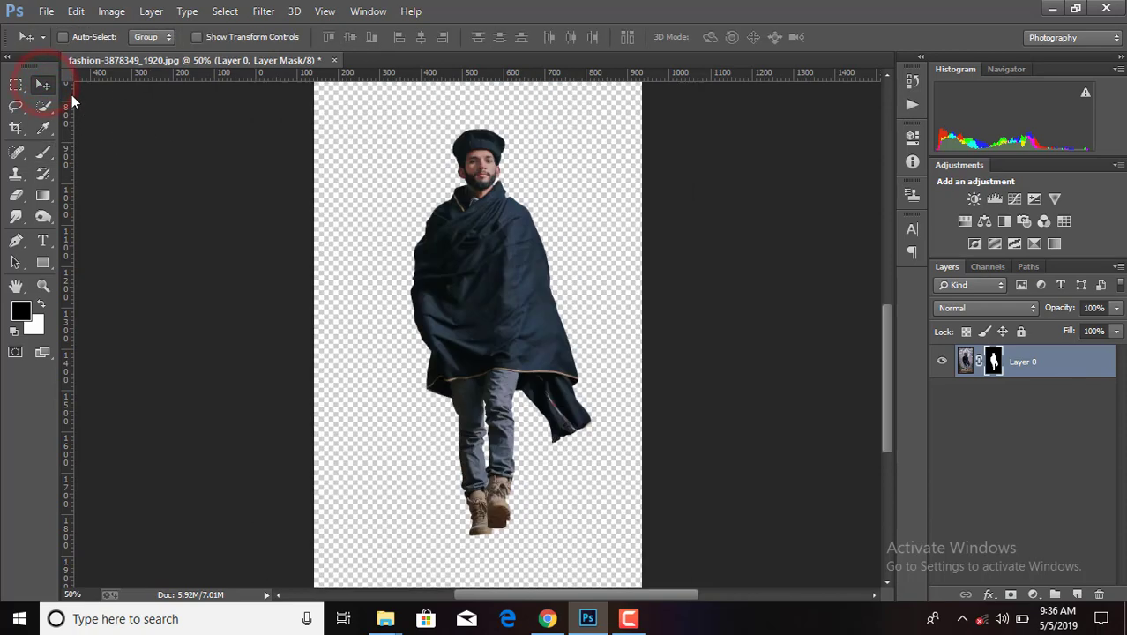
{"action": "key", "text": "ctrl+minus"}
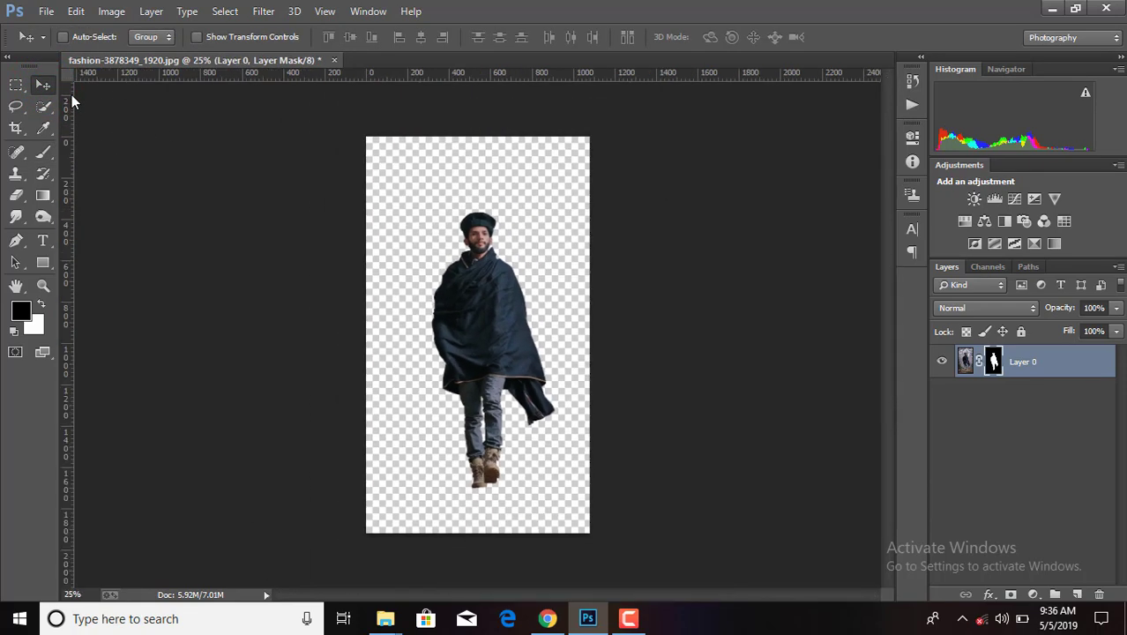
{"action": "left_click", "coordinate": [46, 13]}
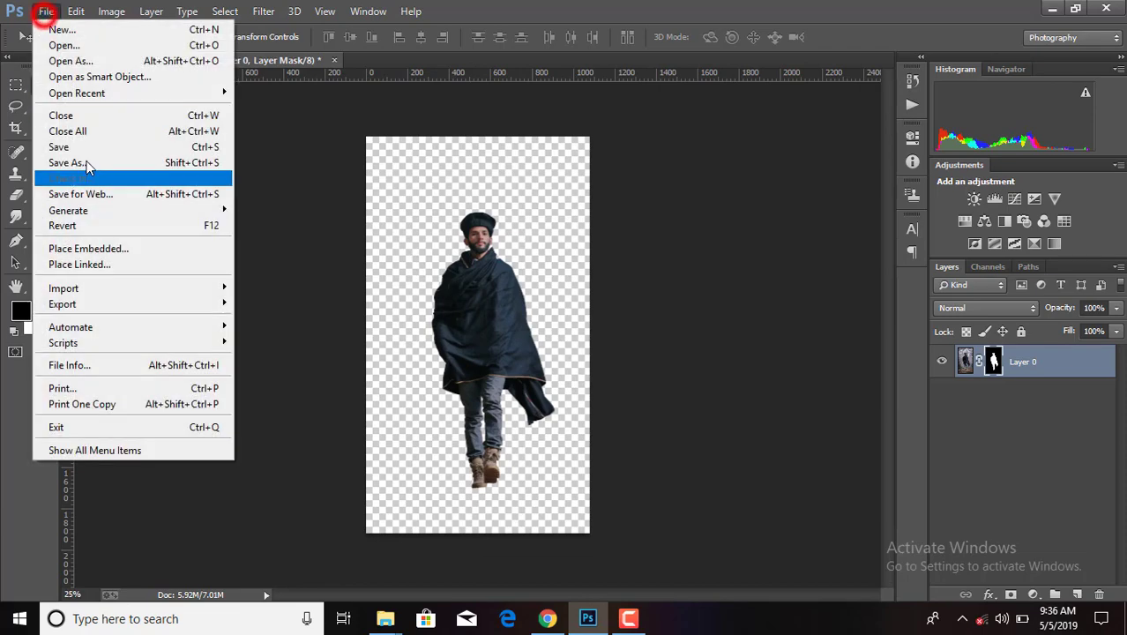
{"action": "left_click", "coordinate": [123, 263]}
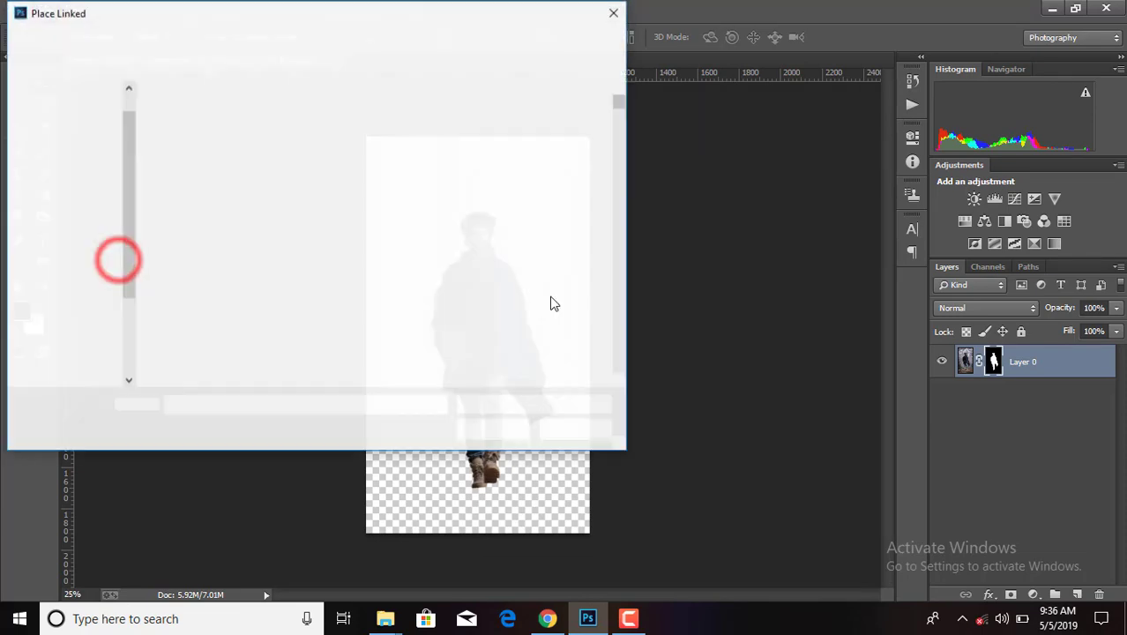
{"action": "left_click", "coordinate": [68, 208]}
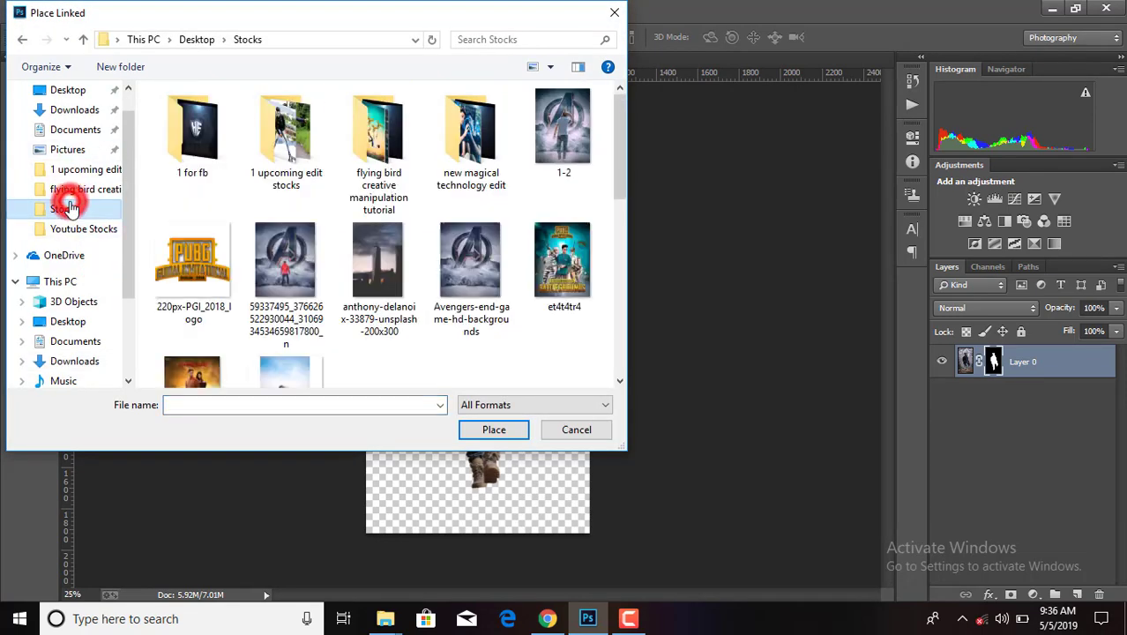
{"action": "scroll", "coordinate": [379, 229], "scroll_direction": "down", "scroll_amount": 2}
{"action": "left_click", "coordinate": [460, 170]}
{"action": "double_click", "coordinate": [461, 170]}
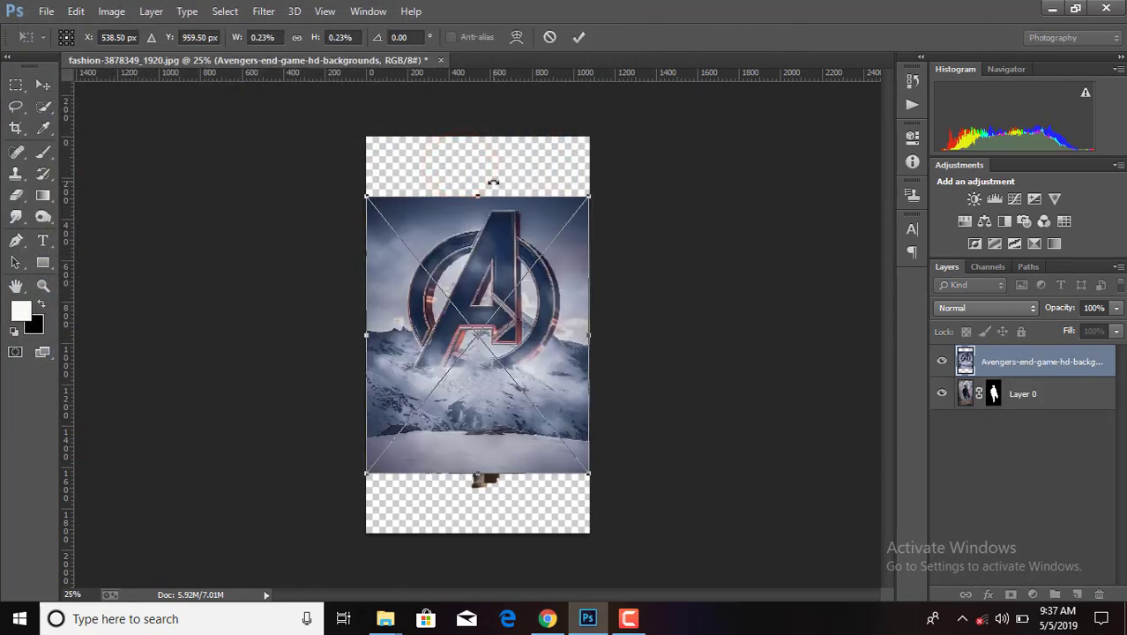
{"action": "left_click", "coordinate": [580, 35]}
Move the Avengers layer below Layer 0 and rasterize it
{"action": "left_click_drag", "start_coordinate": [1014, 362], "coordinate": [970, 413]}
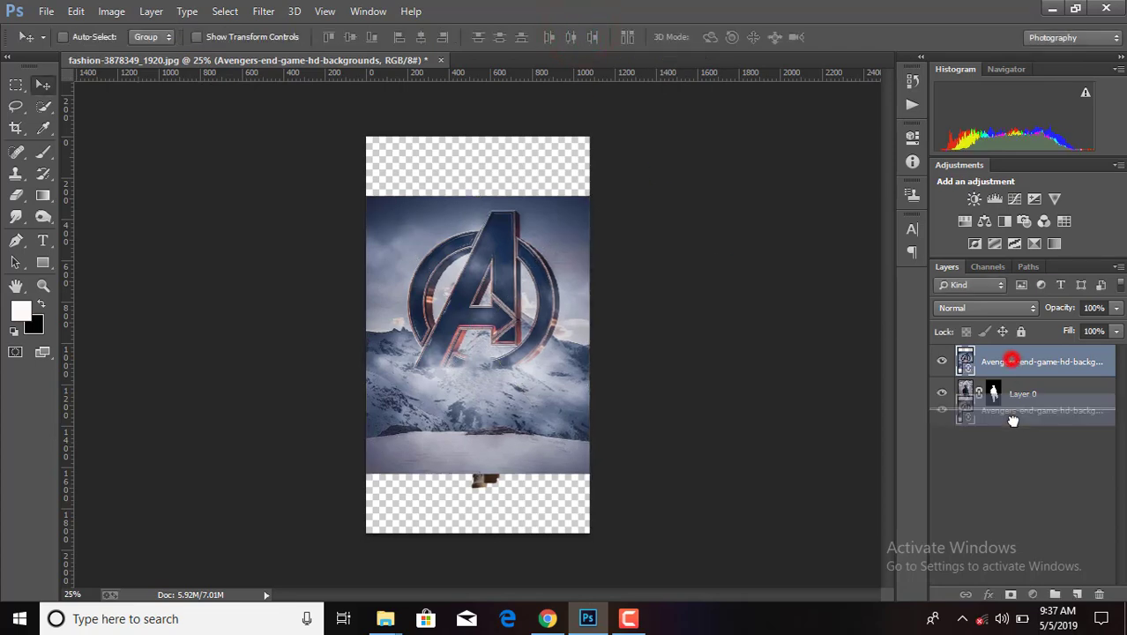
{"action": "right_click", "coordinate": [972, 394]}
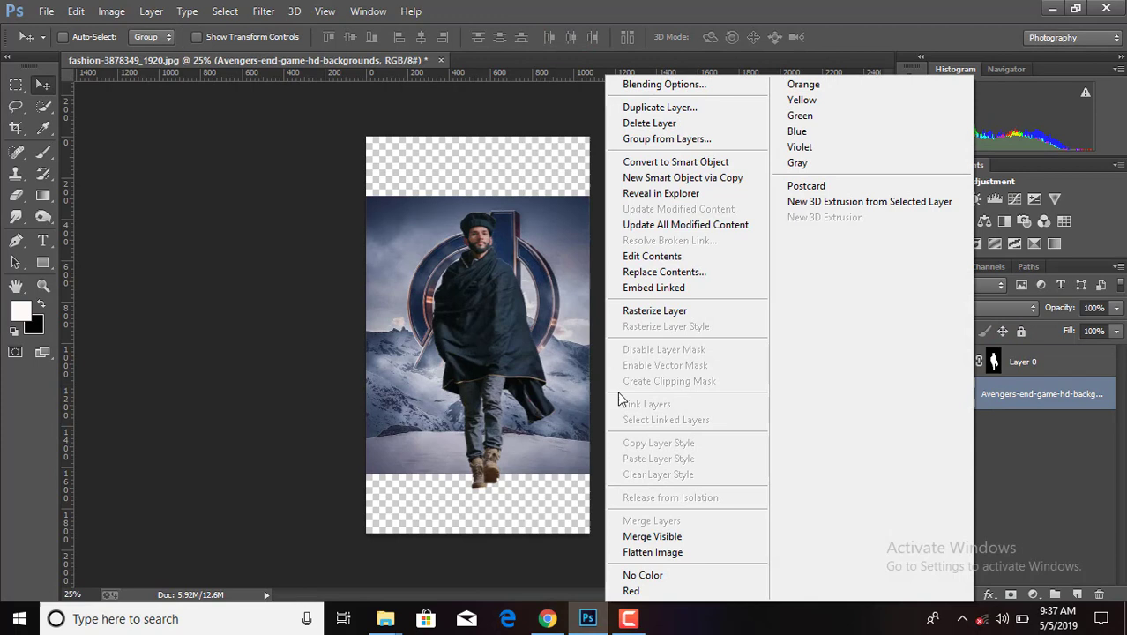
{"action": "left_click", "coordinate": [648, 310]}
Scale the man on Layer 0 down to about 59% and nudge him into place
{"action": "left_click", "coordinate": [1042, 361]}
{"action": "key", "text": "ctrl+t"}
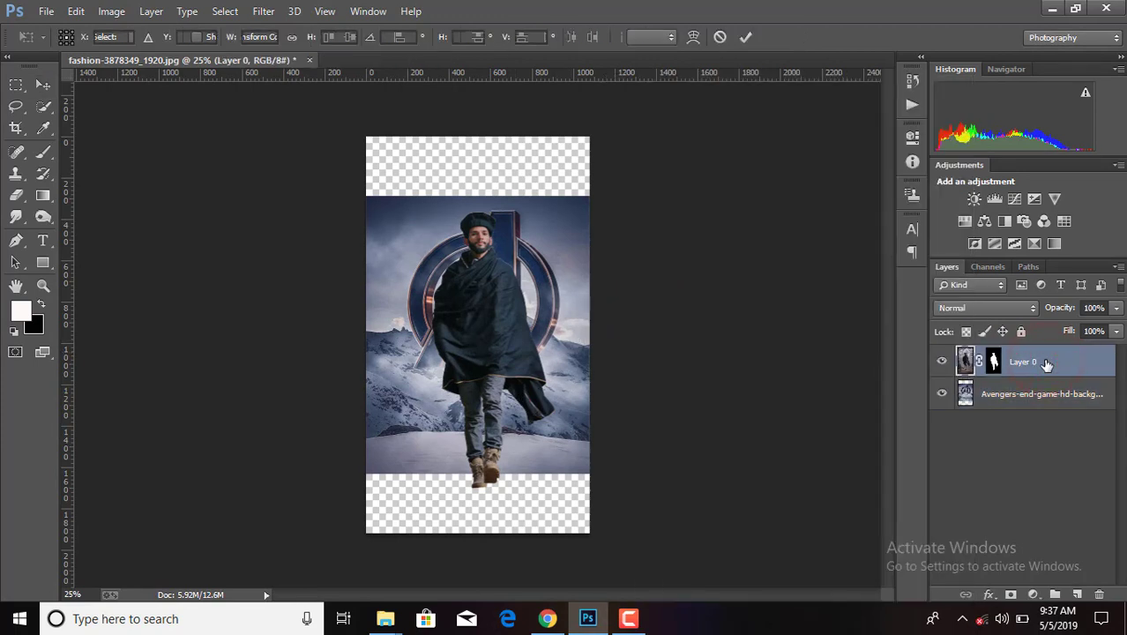
{"action": "left_click_drag", "start_coordinate": [366, 136], "coordinate": [398, 192]}
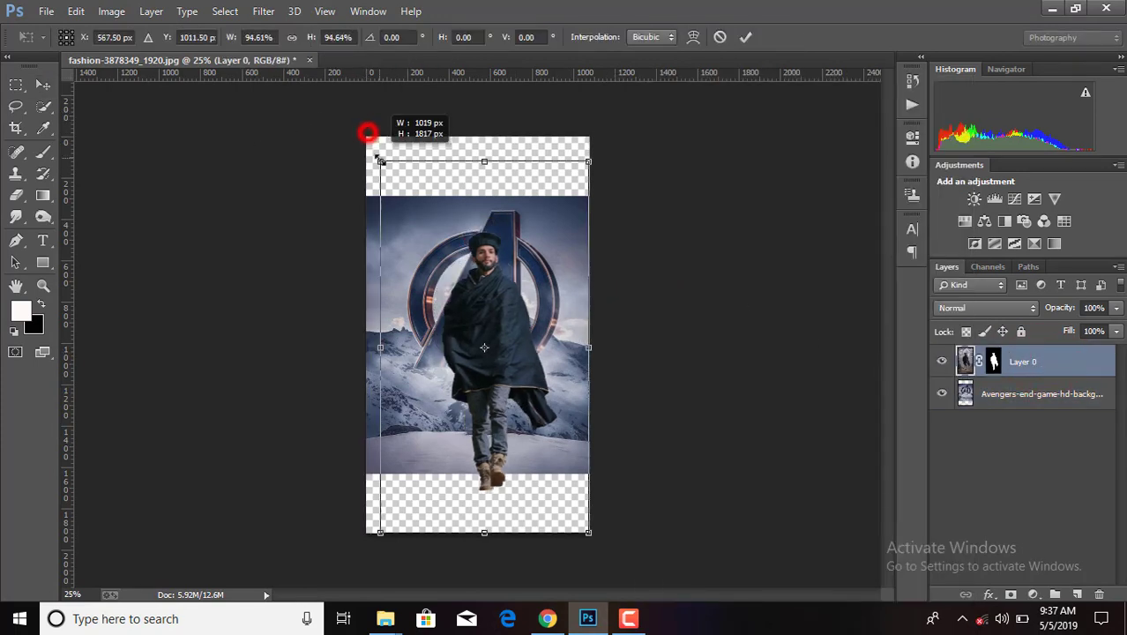
{"action": "left_click_drag", "start_coordinate": [589, 532], "coordinate": [554, 473]}
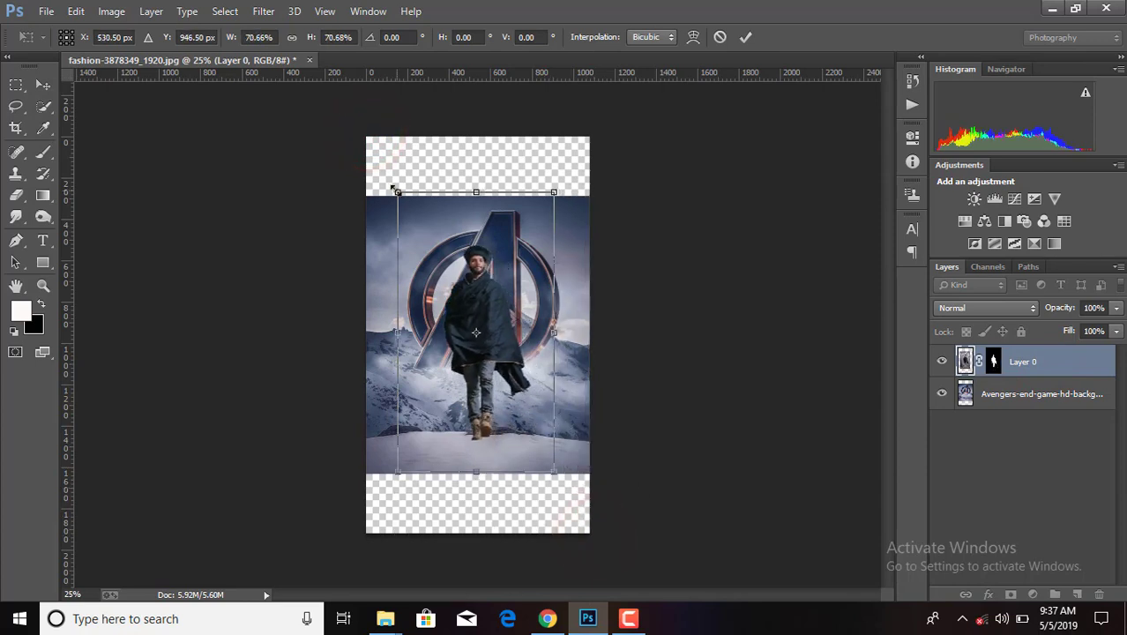
{"action": "left_click_drag", "start_coordinate": [396, 191], "coordinate": [419, 232]}
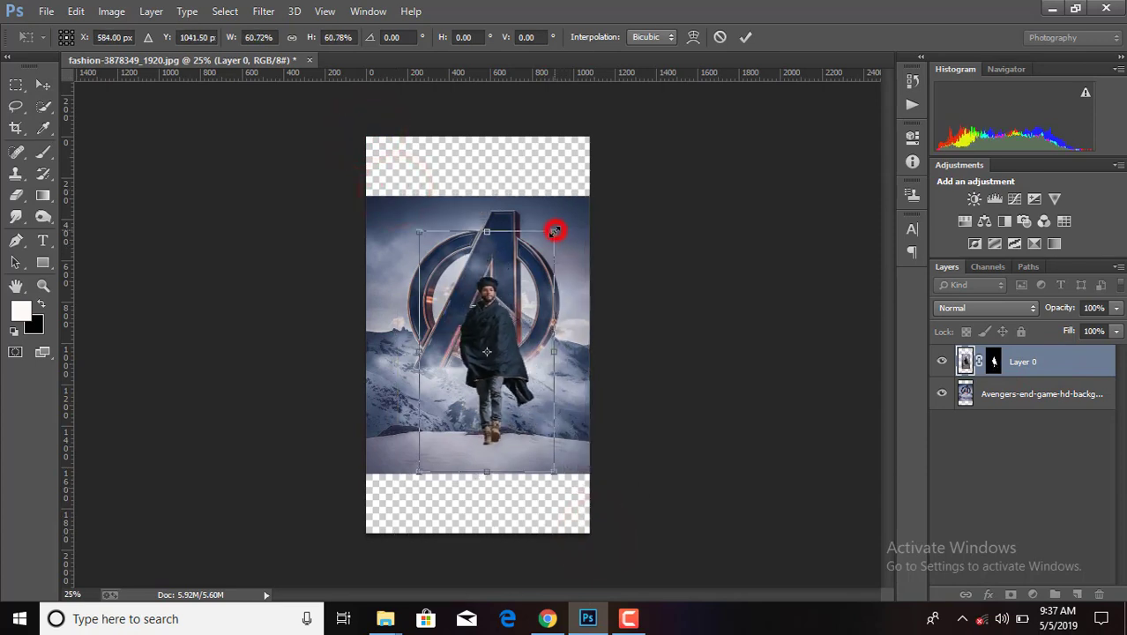
{"action": "left_click_drag", "start_coordinate": [553, 232], "coordinate": [551, 238]}
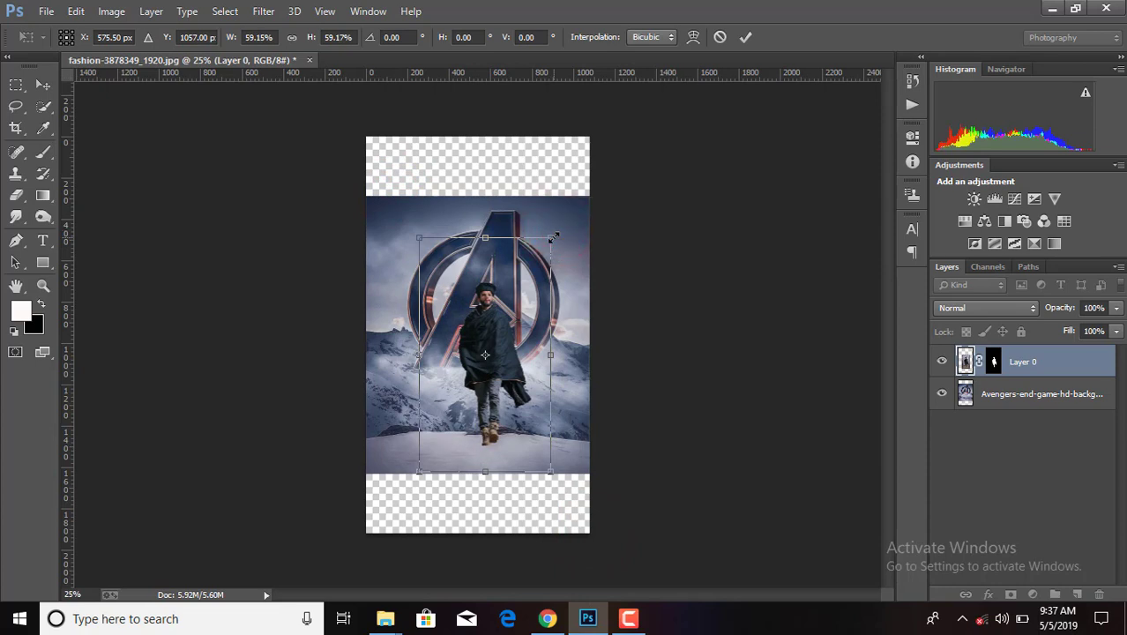
{"action": "key", "text": "shift+Down"}
{"action": "key", "text": "shift+Down"}
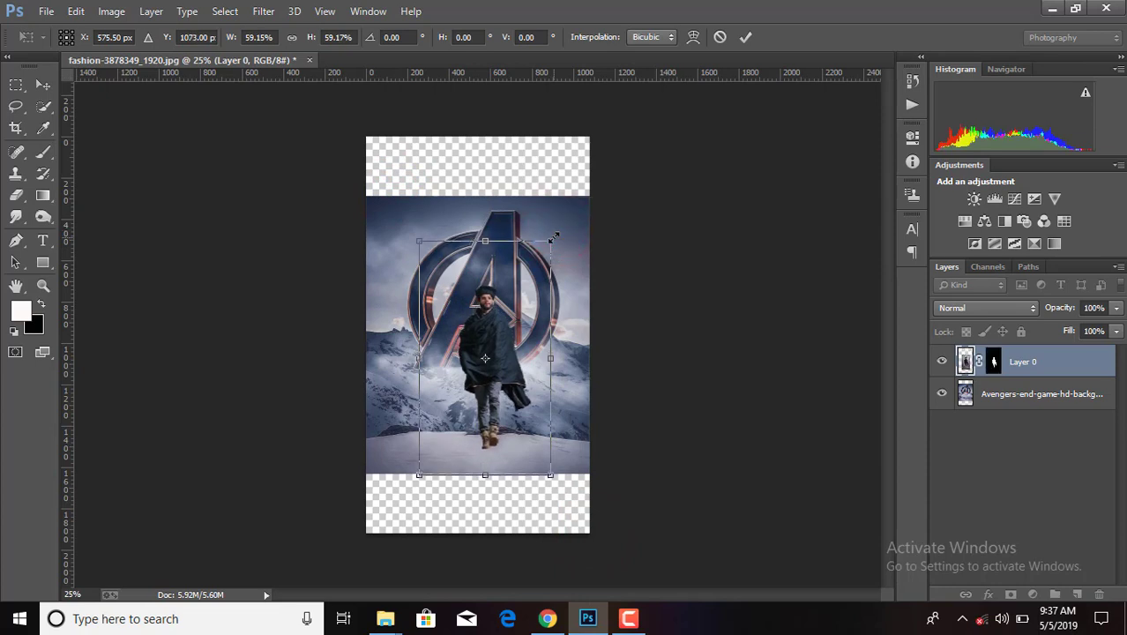
{"action": "key", "text": "Left"}
{"action": "key", "text": "Left"}
{"action": "key", "text": "Left"}
{"action": "left_click", "coordinate": [744, 36]}
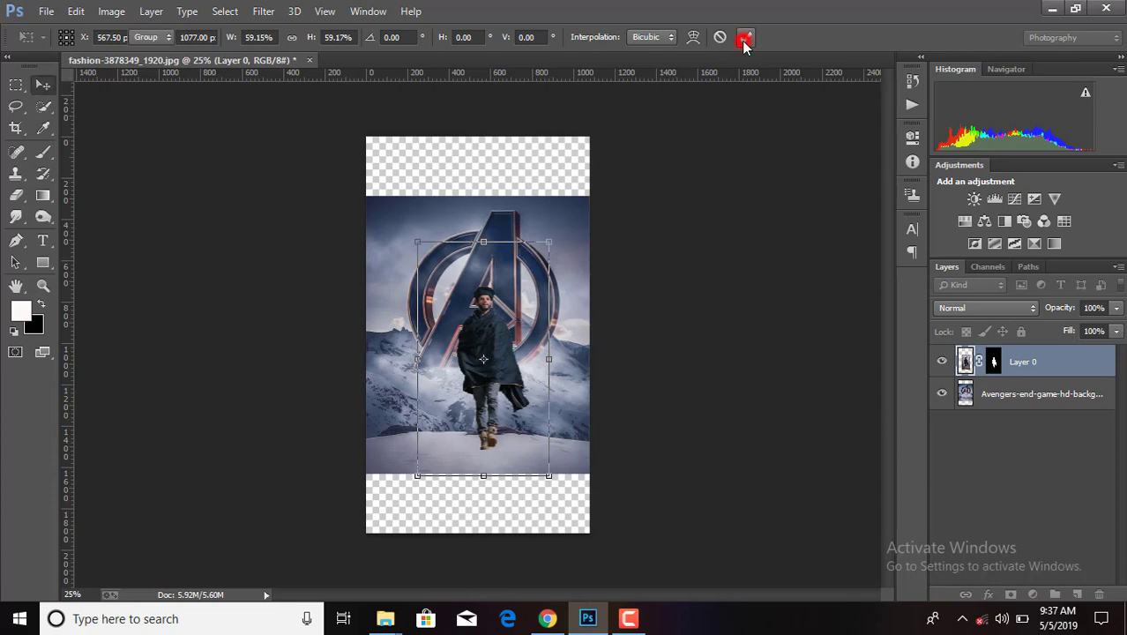
Crop the canvas top and bottom edges to the Avengers background image
{"action": "left_click", "coordinate": [18, 129]}
{"action": "left_click_drag", "start_coordinate": [467, 139], "coordinate": [490, 167]}
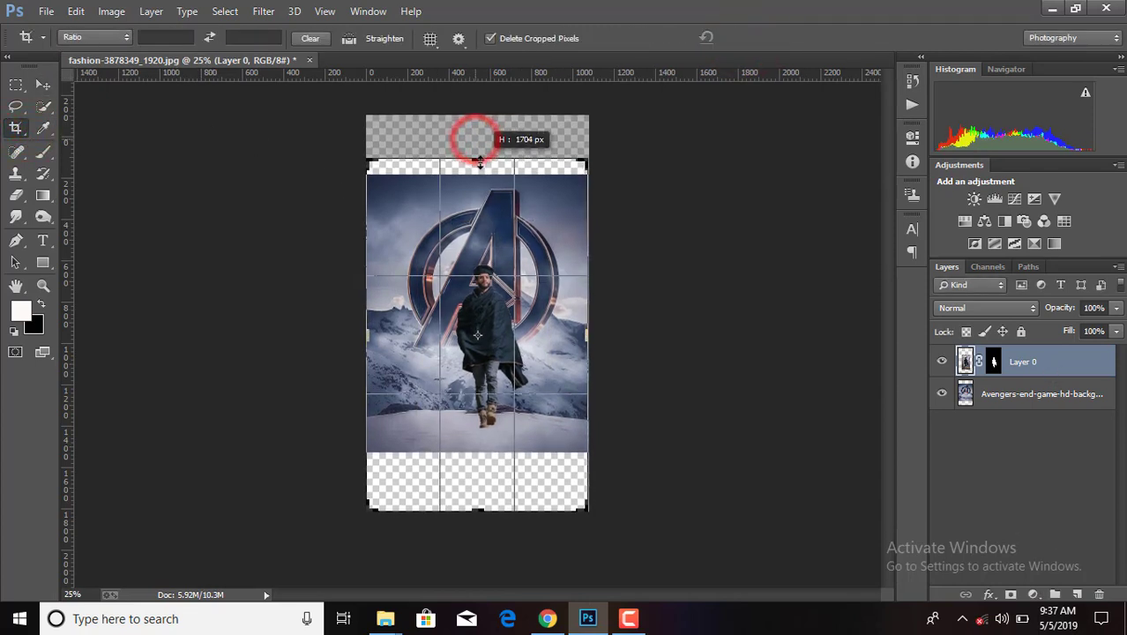
{"action": "left_click_drag", "start_coordinate": [476, 500], "coordinate": [484, 469]}
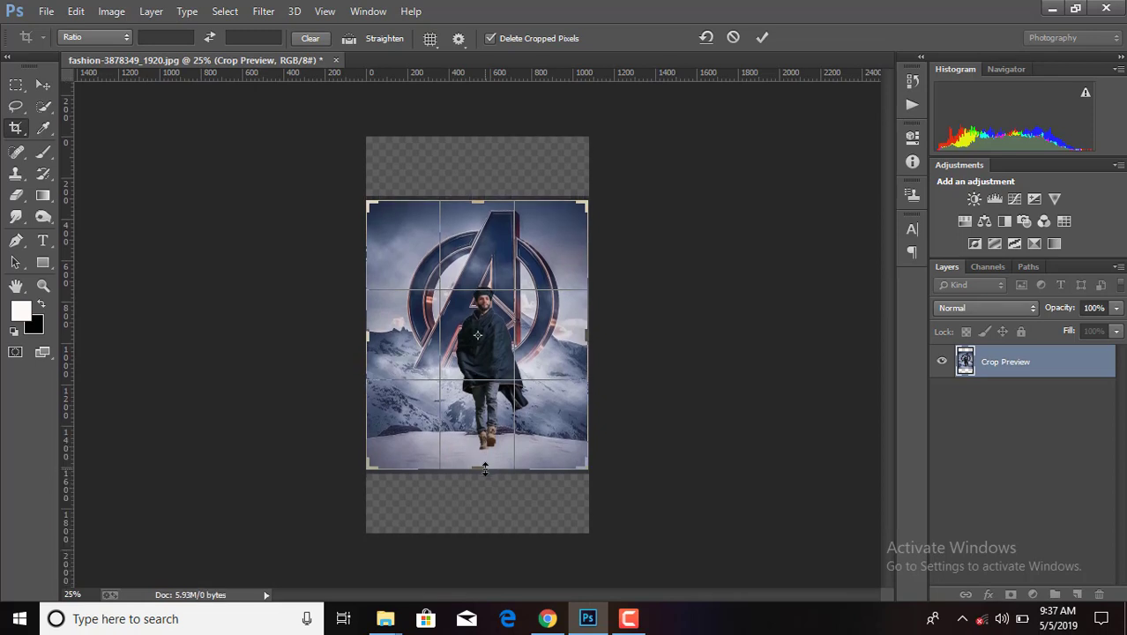
{"action": "left_click", "coordinate": [760, 38]}
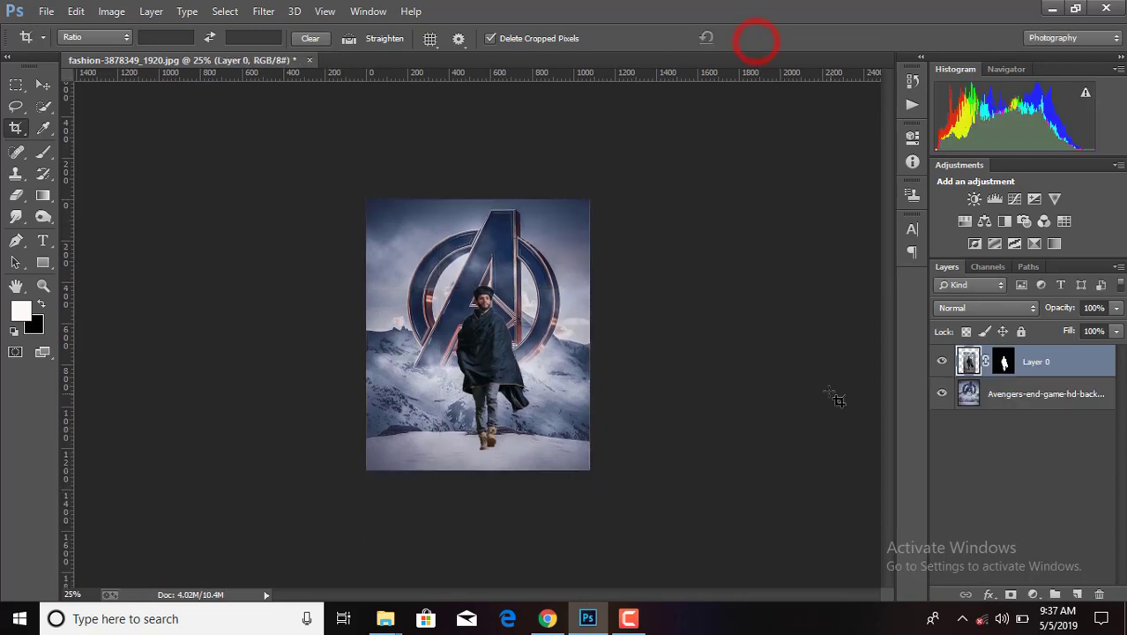
{"action": "key", "text": "ctrl+plus"}
{"action": "key", "text": "ctrl+plus"}
{"action": "key", "text": "ctrl+plus"}
{"action": "key", "text": "ctrl+minus"}
{"action": "key", "text": "ctrl+minus"}
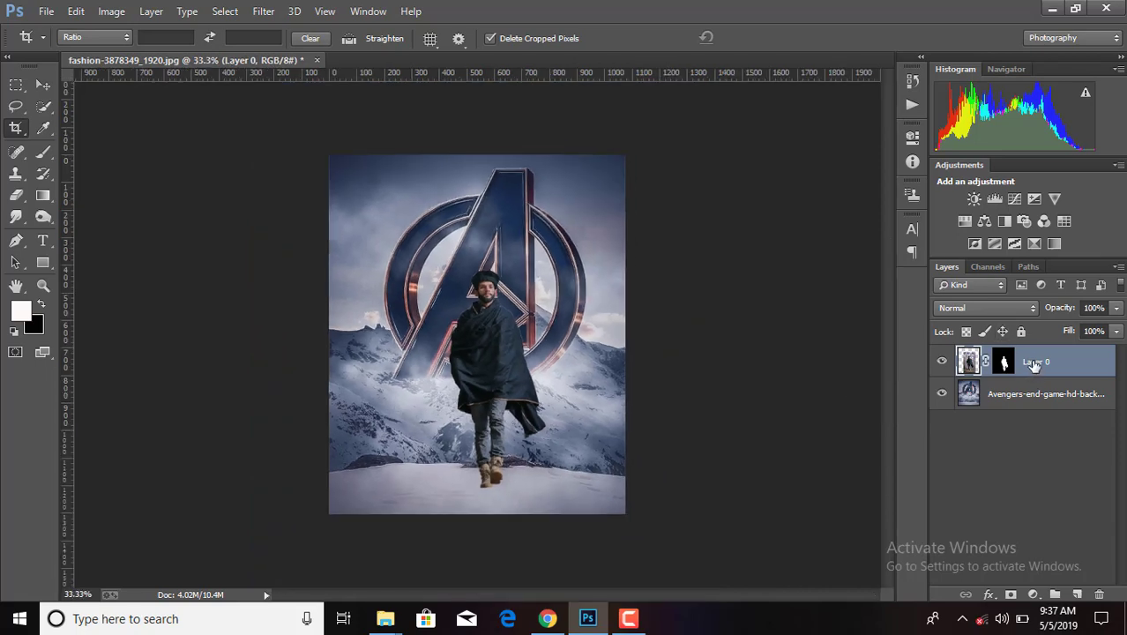
Apply Layer 0's mask permanently and duplicate the layer
{"action": "left_click", "coordinate": [1003, 360]}
{"action": "right_click", "coordinate": [1003, 359]}
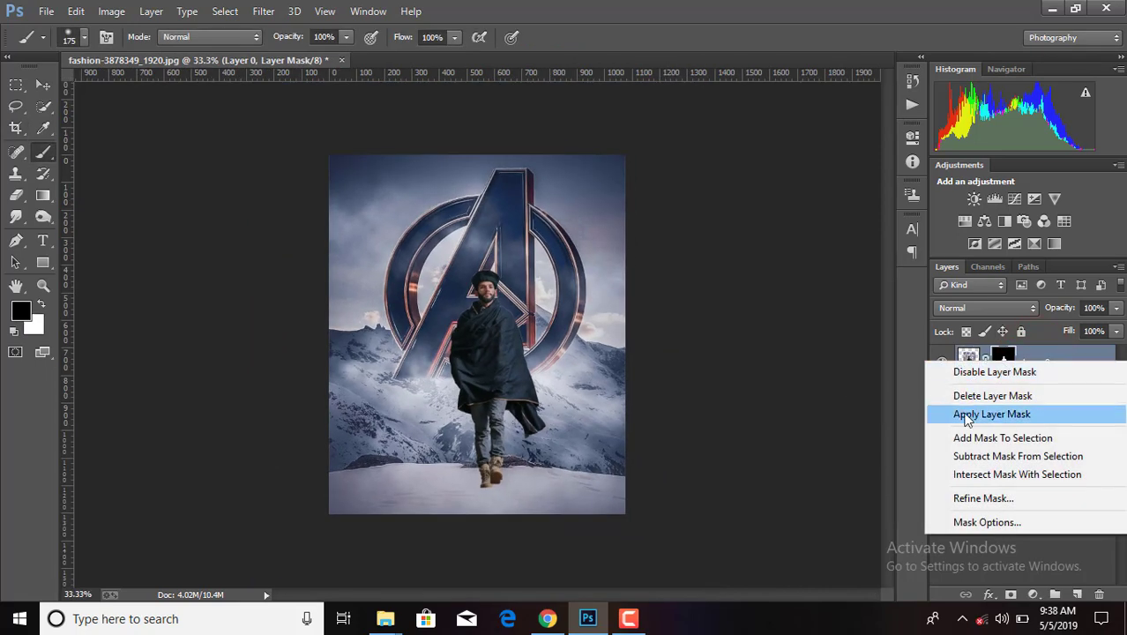
{"action": "left_click", "coordinate": [967, 415]}
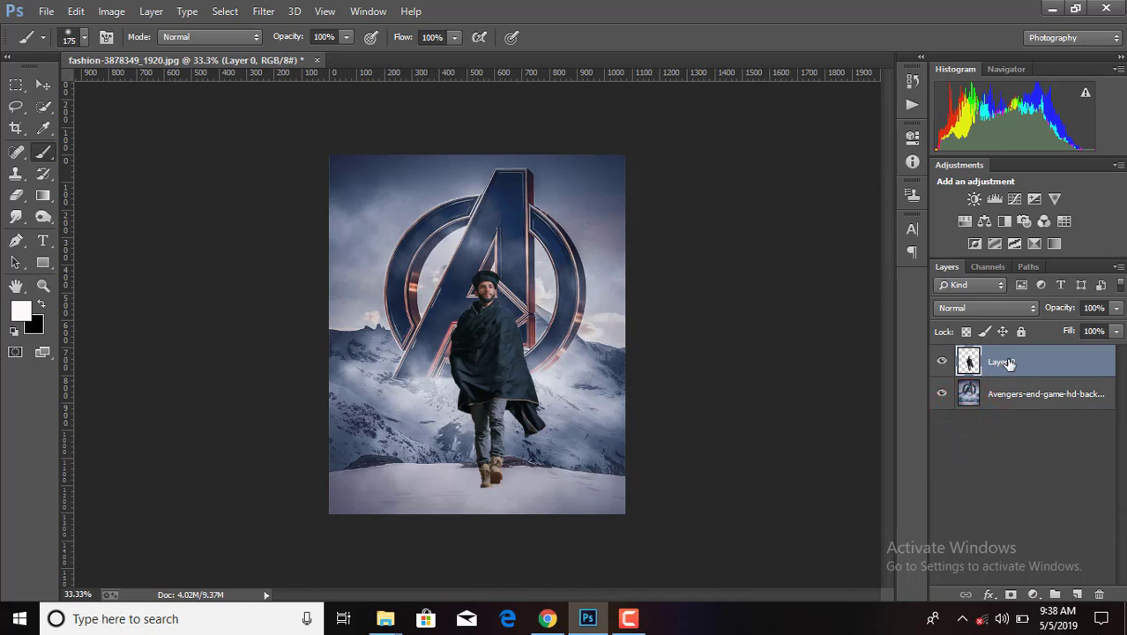
{"action": "left_click_drag", "start_coordinate": [1008, 363], "coordinate": [1076, 595]}
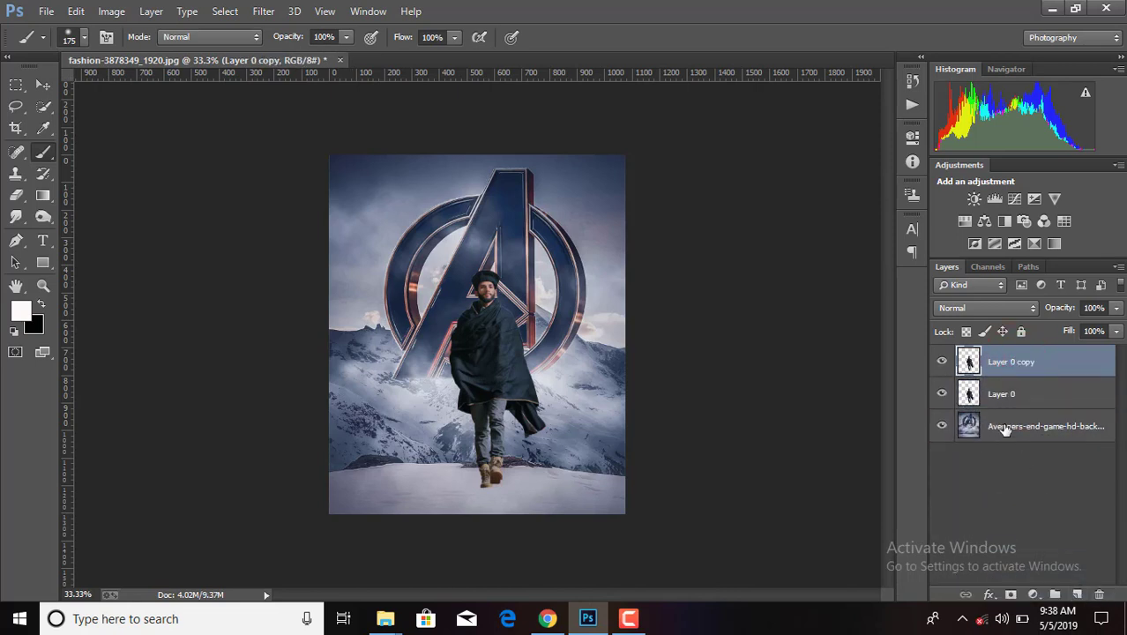
Darken the lower copy of the man to near-black with Hue/Saturation Lightness
{"action": "left_click", "coordinate": [1007, 401]}
{"action": "left_click", "coordinate": [111, 10]}
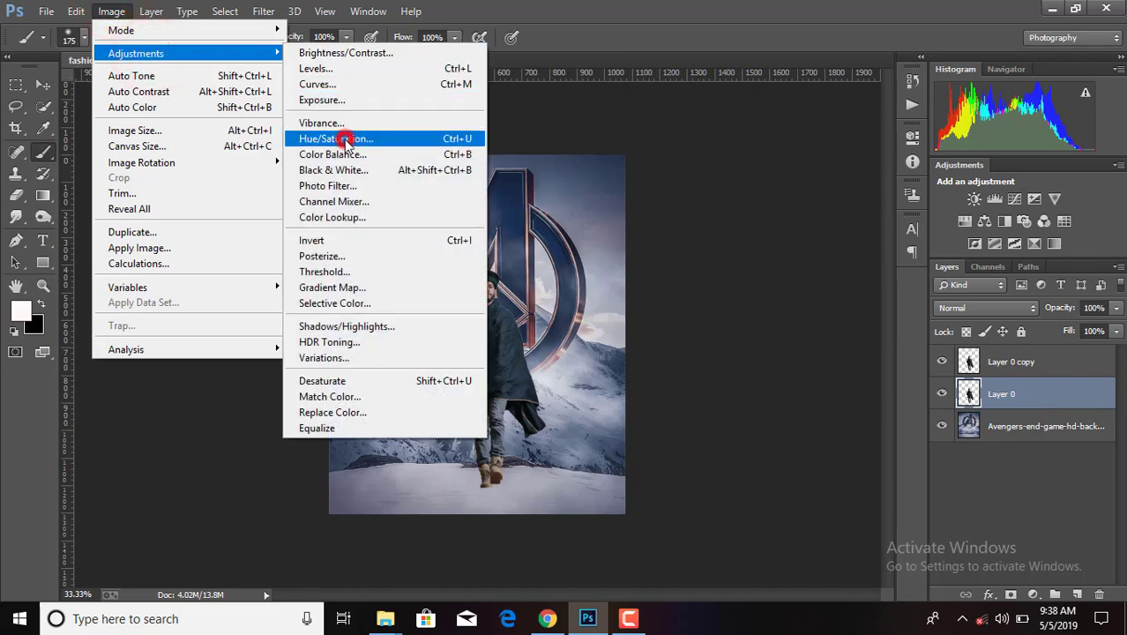
{"action": "left_click", "coordinate": [334, 138]}
{"action": "left_click_drag", "start_coordinate": [729, 300], "coordinate": [649, 300]}
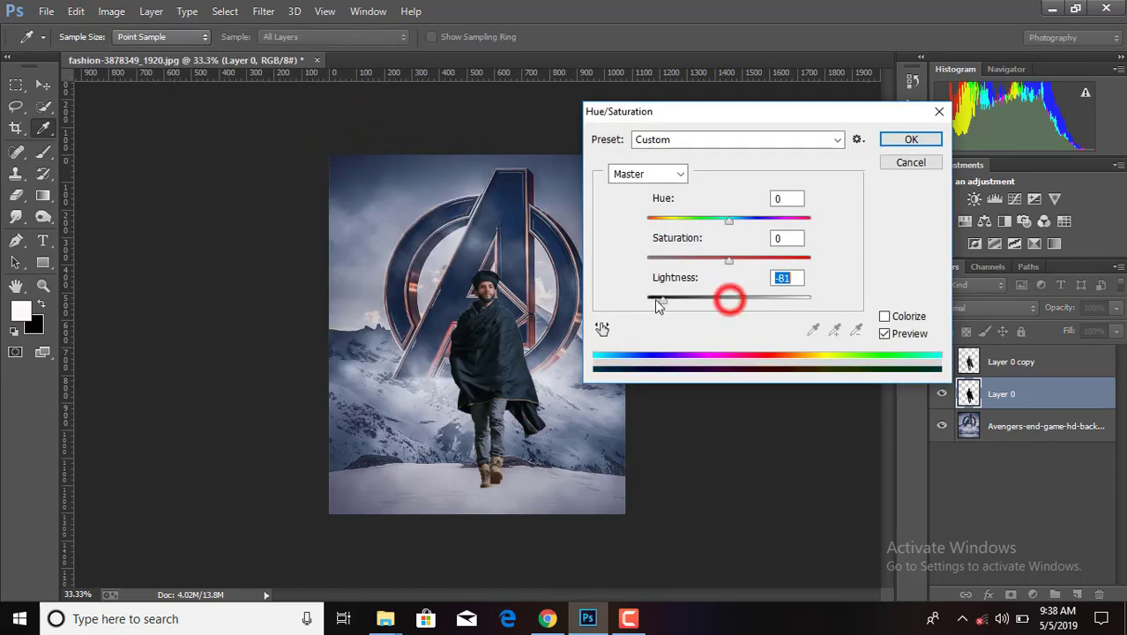
{"action": "left_click", "coordinate": [896, 141]}
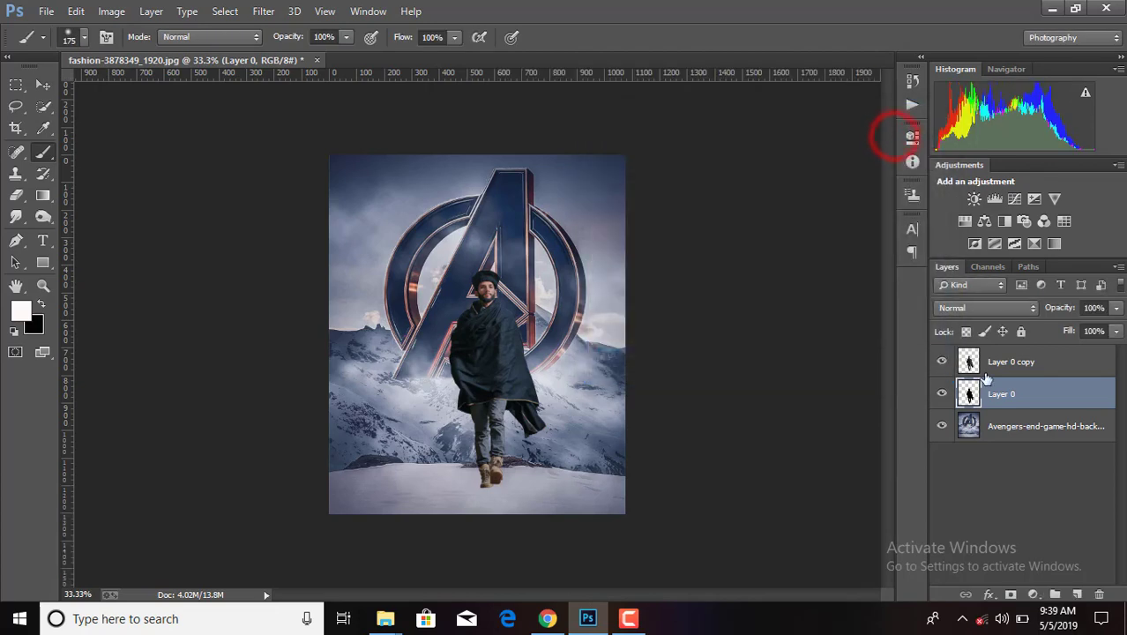
Skew the black silhouette's top far to the left into a cast shadow
{"action": "key", "text": "ctrl+t"}
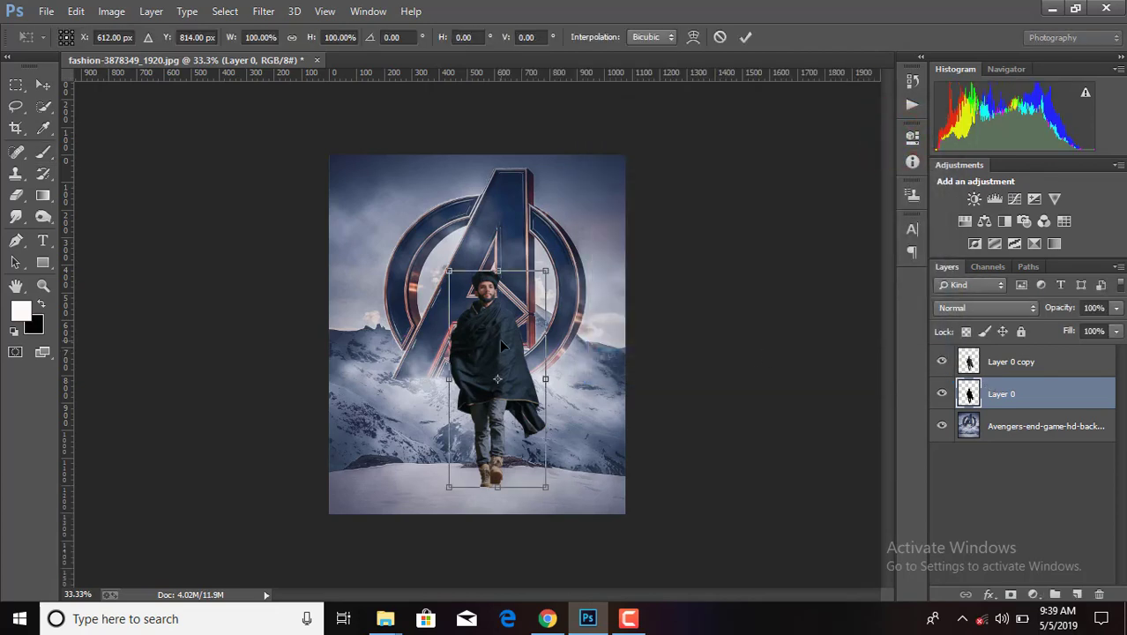
{"action": "right_click", "coordinate": [500, 345]}
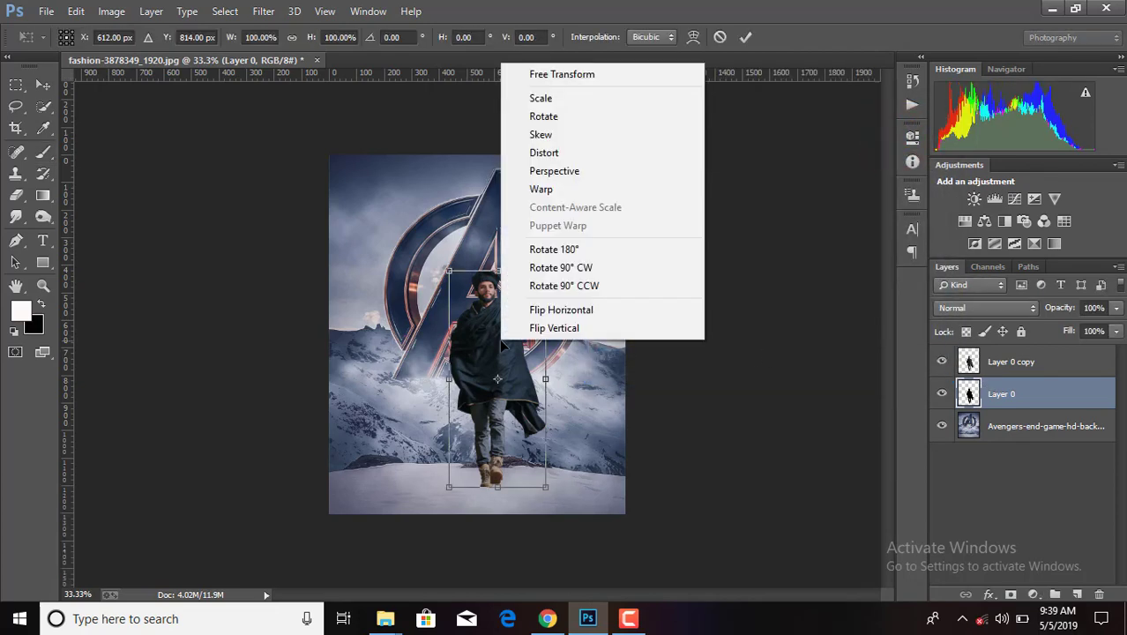
{"action": "left_click", "coordinate": [550, 134]}
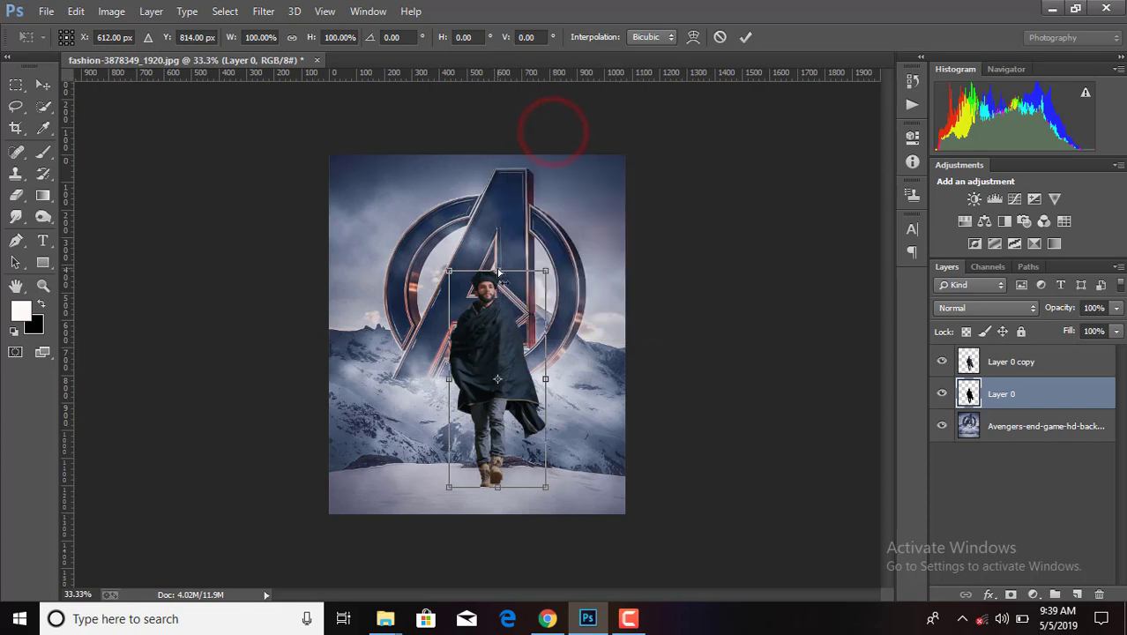
{"action": "mouse_move", "coordinate": [497, 270]}
{"action": "left_mouse_down"}
{"action": "mouse_move", "coordinate": [214, 314]}
{"action": "mouse_move", "coordinate": [54, 385]}
{"action": "left_mouse_up"}
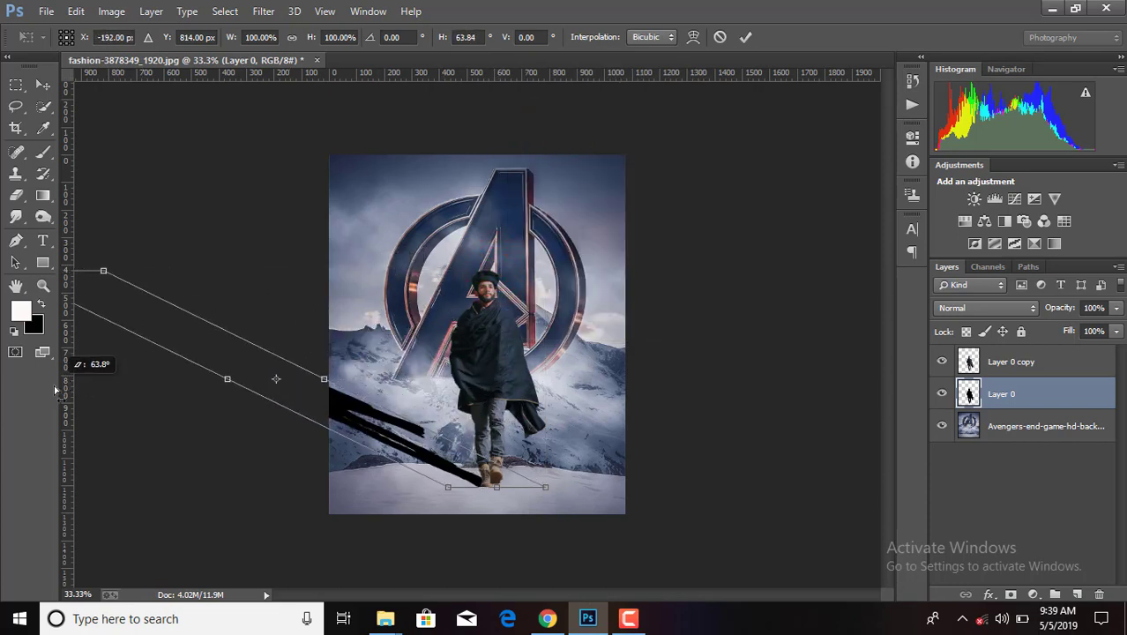
{"action": "key", "text": "ctrl+minus"}
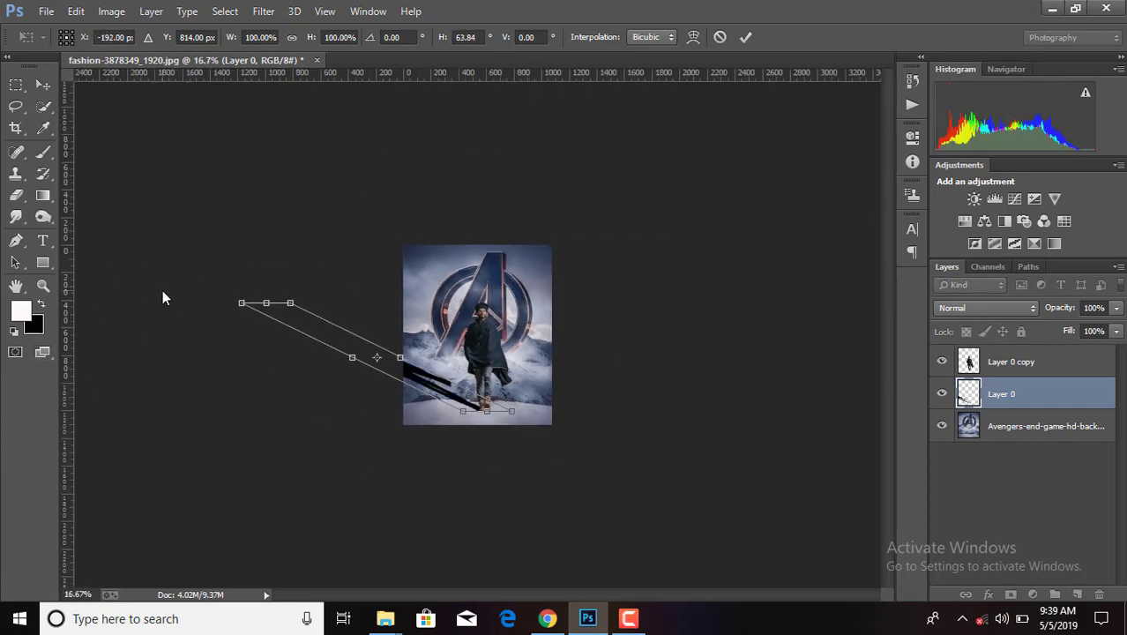
{"action": "left_click_drag", "start_coordinate": [263, 307], "coordinate": [97, 364]}
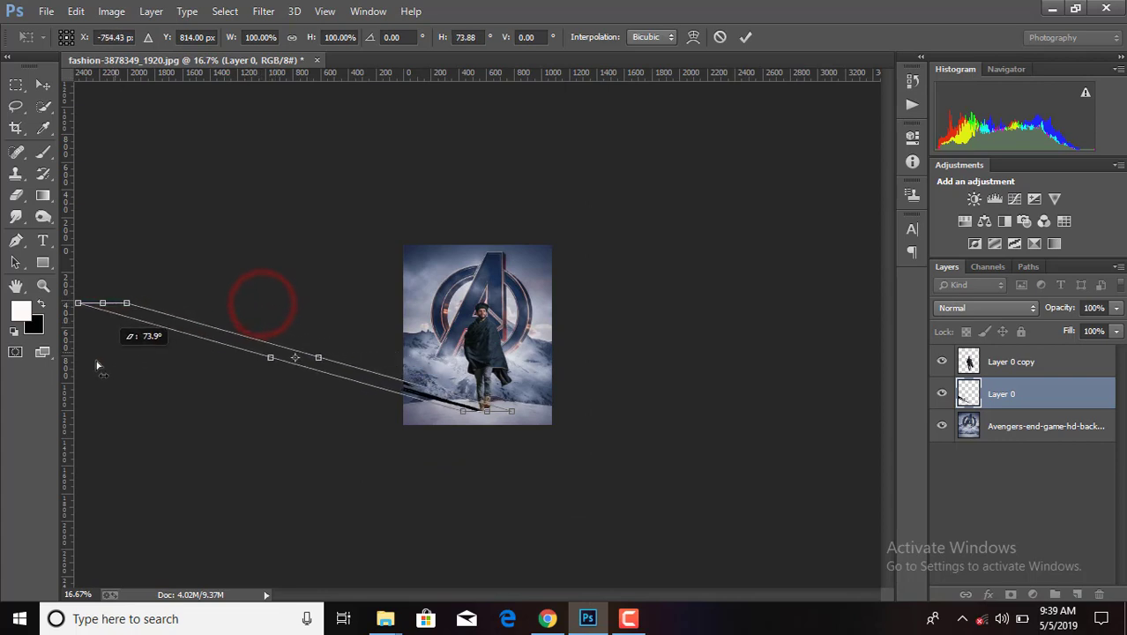
{"action": "left_click", "coordinate": [745, 37]}
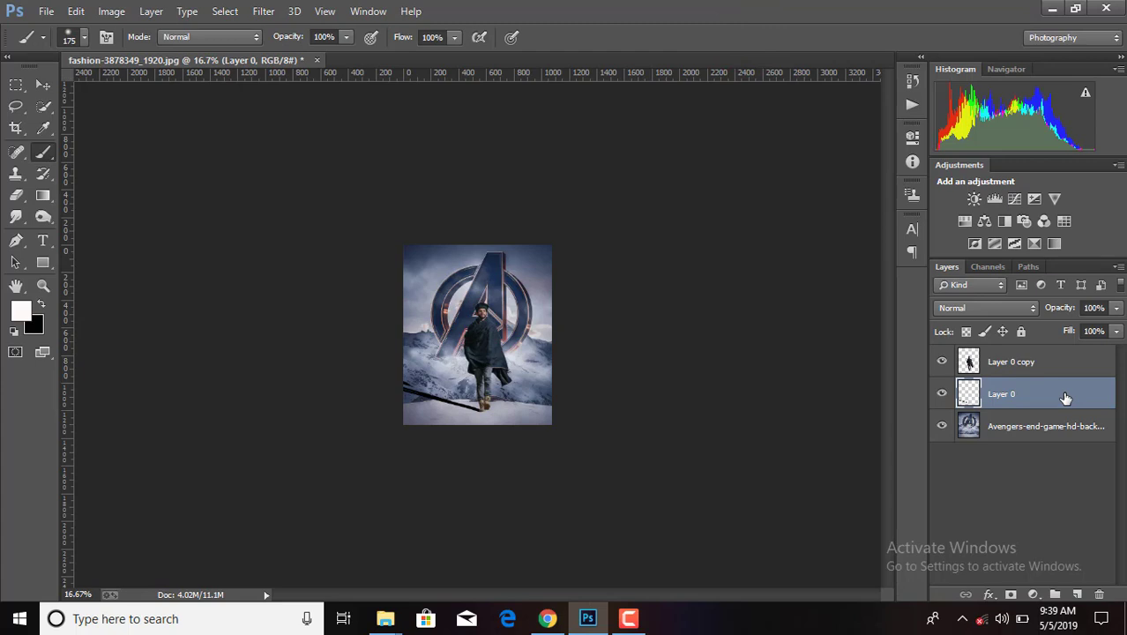
Shrink the shadow and nudge it upward
{"action": "key", "text": "ctrl+t"}
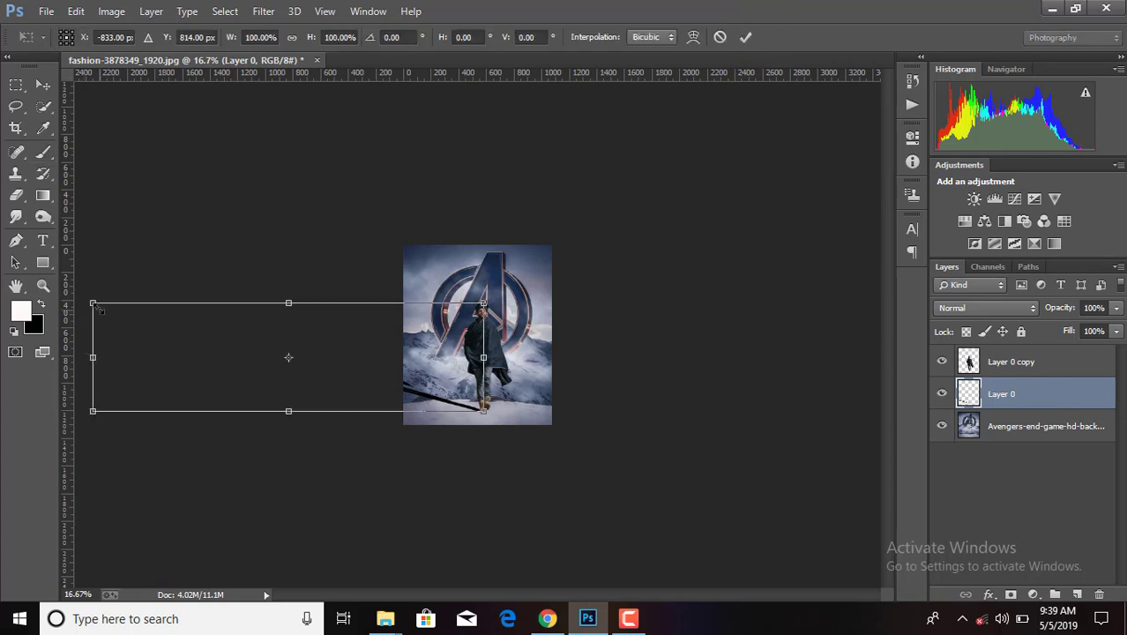
{"action": "mouse_move", "coordinate": [92, 303]}
{"action": "left_mouse_down"}
{"action": "mouse_move", "coordinate": [346, 376]}
{"action": "mouse_move", "coordinate": [326, 424]}
{"action": "left_mouse_up"}
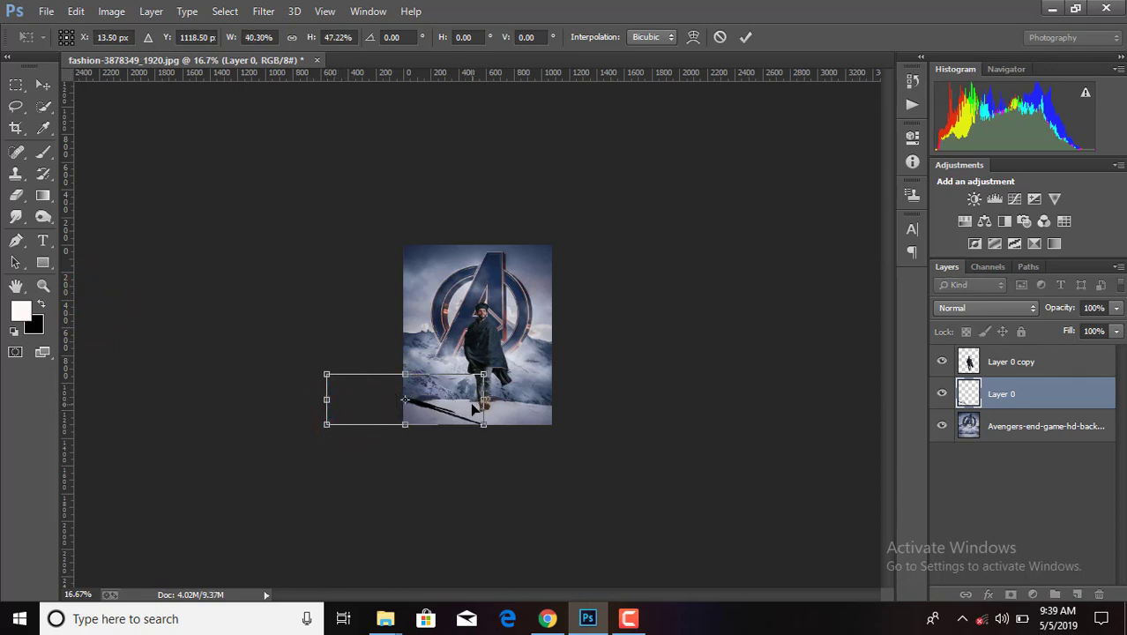
{"action": "key", "text": "shift+Up"}
{"action": "key", "text": "shift+Up"}
{"action": "key", "text": "shift+Up"}
{"action": "key", "text": "shift+Up"}
{"action": "key", "text": "shift+Up"}
{"action": "key", "text": "shift+Up"}
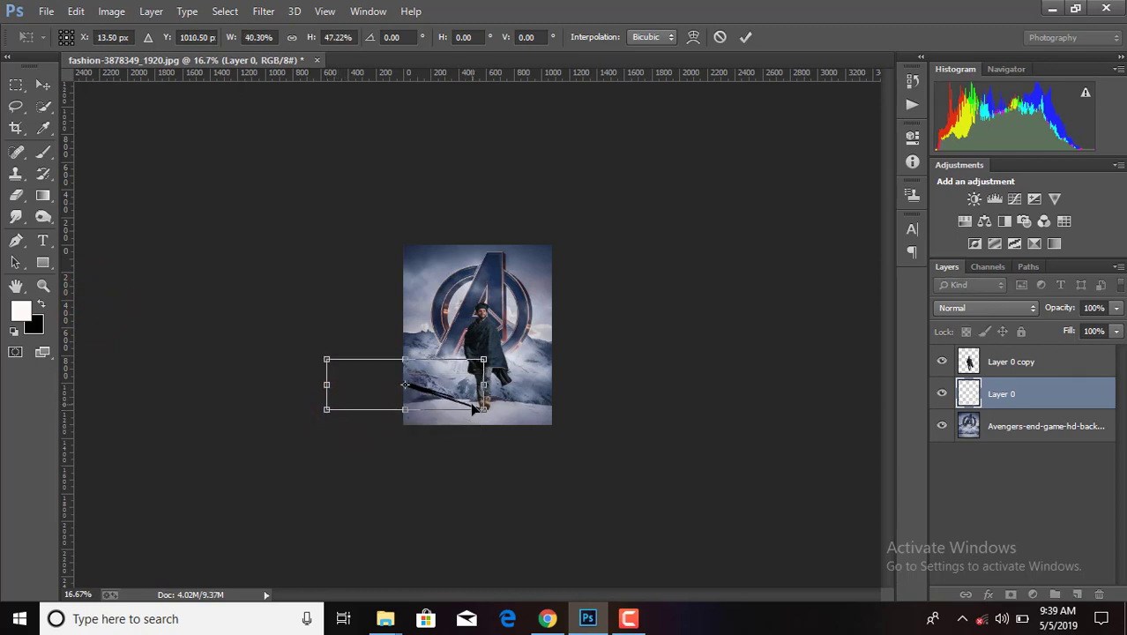
{"action": "key", "text": "shift+Up"}
{"action": "key", "text": "shift+Up"}
{"action": "key", "text": "shift+Up"}
{"action": "key", "text": "Up"}
{"action": "key", "text": "Up"}
{"action": "key", "text": "Up"}
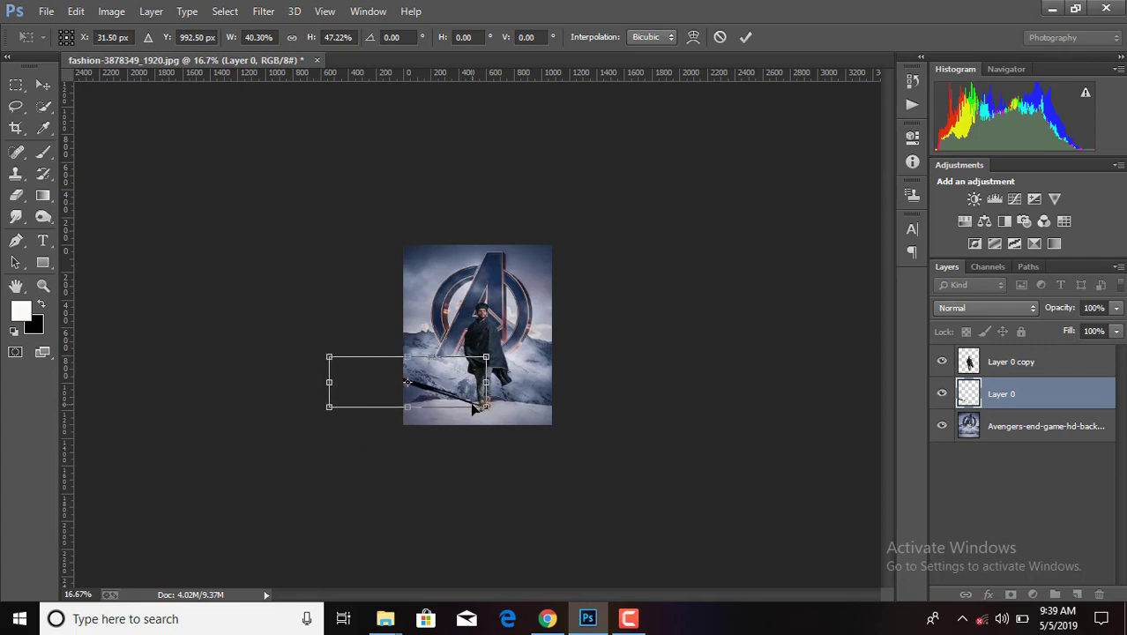
{"action": "key", "text": "Down"}
{"action": "key", "text": "Down"}
{"action": "key", "text": "Down"}
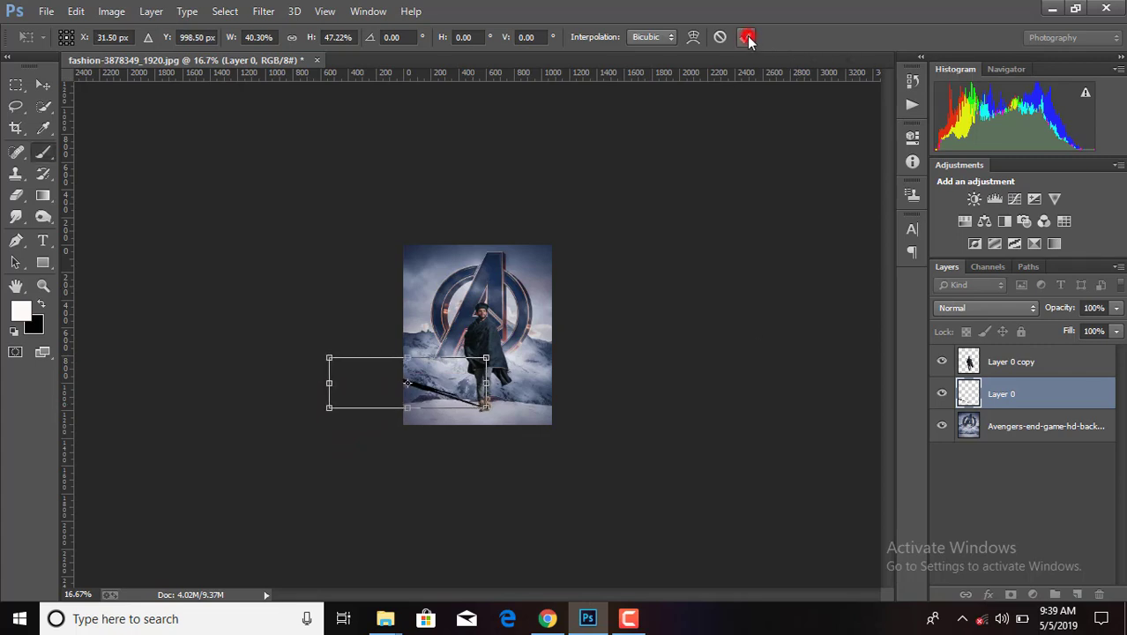
{"action": "left_click", "coordinate": [746, 37]}
Nudge the shadow slightly down and to the left
{"action": "key", "text": "ctrl+plus"}
{"action": "key", "text": "ctrl+plus"}
{"action": "key", "text": "ctrl+plus"}
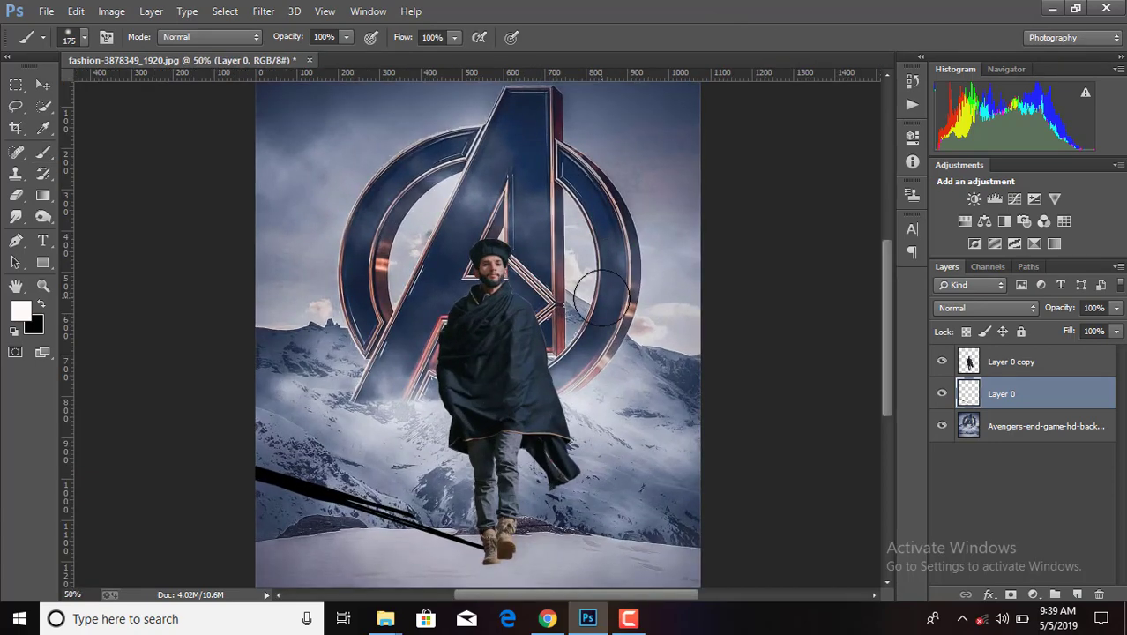
{"action": "key", "text": "ctrl+t"}
{"action": "key", "text": "Down"}
{"action": "key", "text": "Down"}
{"action": "key", "text": "Down"}
{"action": "key", "text": "Down"}
{"action": "key", "text": "Down"}
{"action": "key", "text": "Down"}
{"action": "key", "text": "Down"}
{"action": "key", "text": "Down"}
{"action": "key", "text": "Down"}
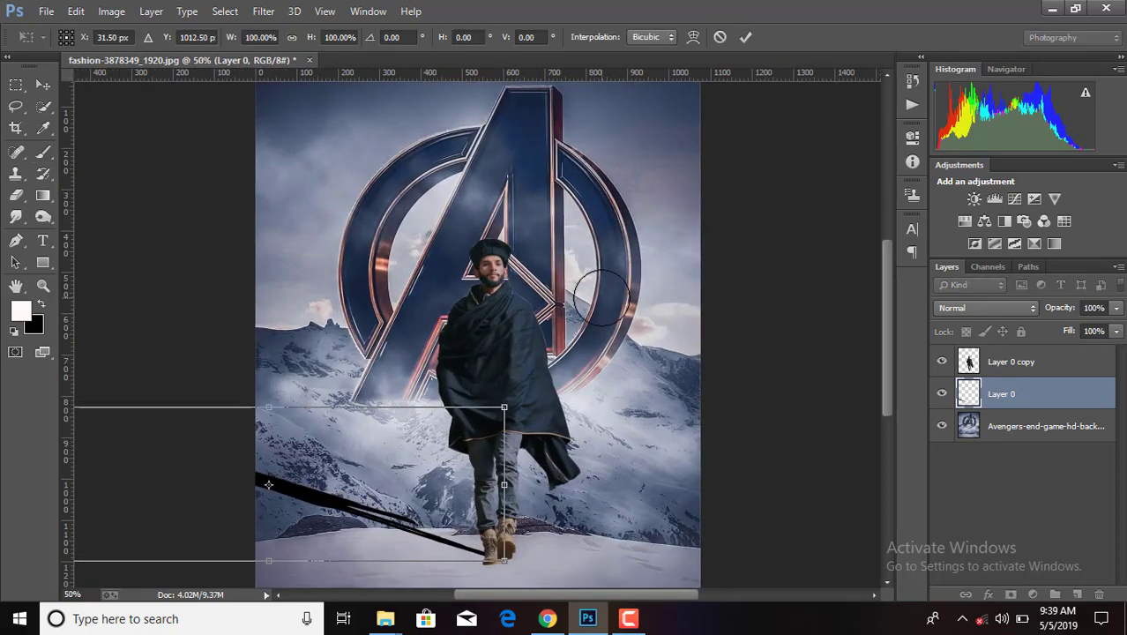
{"action": "key", "text": "Down"}
{"action": "key", "text": "Down"}
{"action": "key", "text": "Down"}
{"action": "key", "text": "Down"}
{"action": "key", "text": "Down"}
{"action": "key", "text": "Down"}
{"action": "key", "text": "Down"}
{"action": "key", "text": "Down"}
{"action": "key", "text": "Down"}
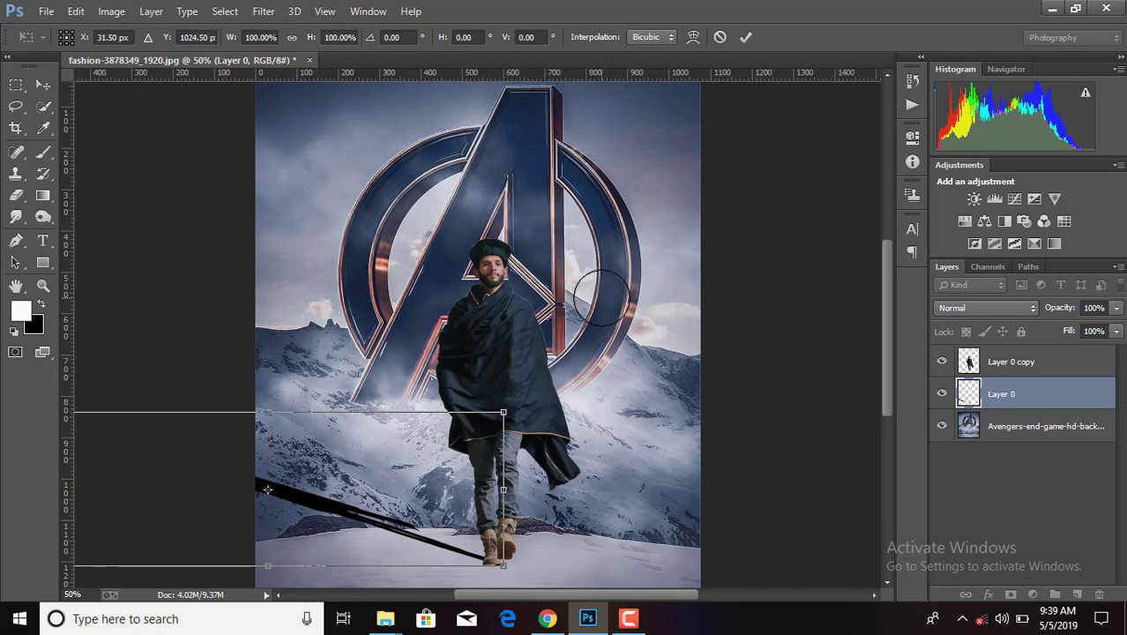
{"action": "key", "text": "Left"}
{"action": "key", "text": "Left"}
{"action": "key", "text": "Left"}
{"action": "key", "text": "Left"}
{"action": "key", "text": "Left"}
{"action": "key", "text": "Left"}
{"action": "key", "text": "Left"}
{"action": "key", "text": "Left"}
{"action": "key", "text": "Left"}
{"action": "key", "text": "Left"}
{"action": "key", "text": "Left"}
{"action": "key", "text": "Left"}
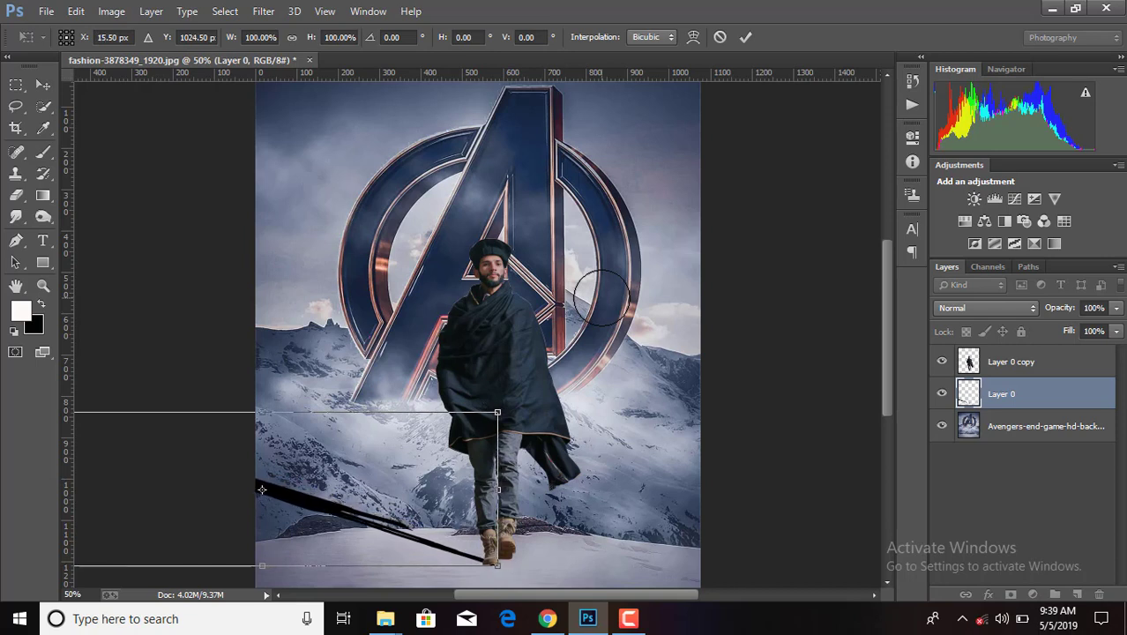
{"action": "key", "text": "Left"}
{"action": "key", "text": "Left"}
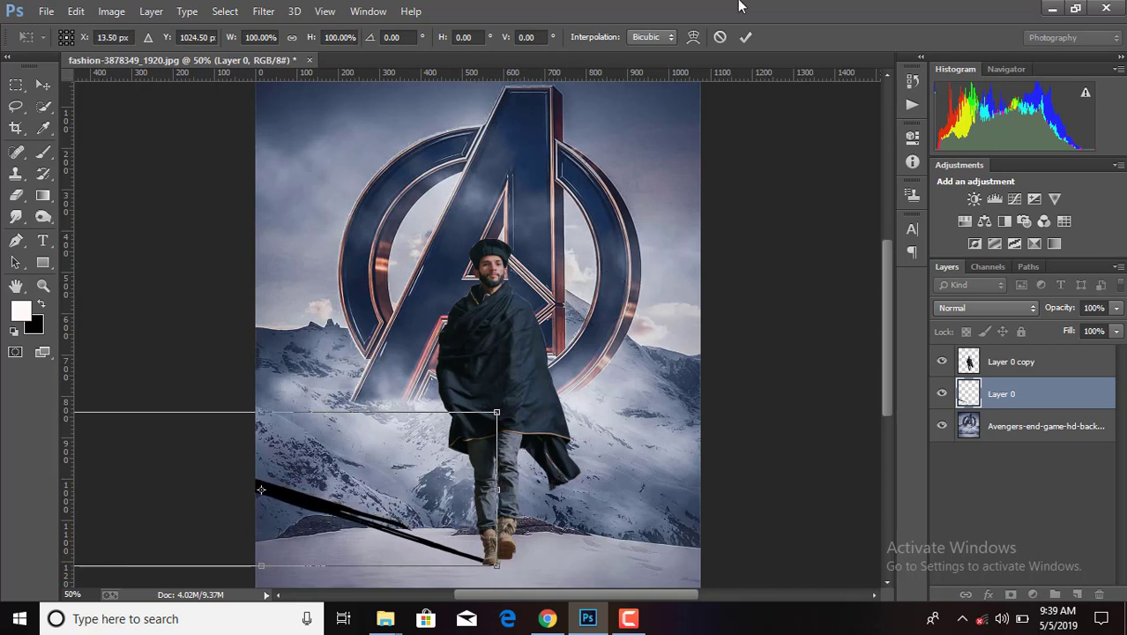
{"action": "left_click", "coordinate": [745, 37]}
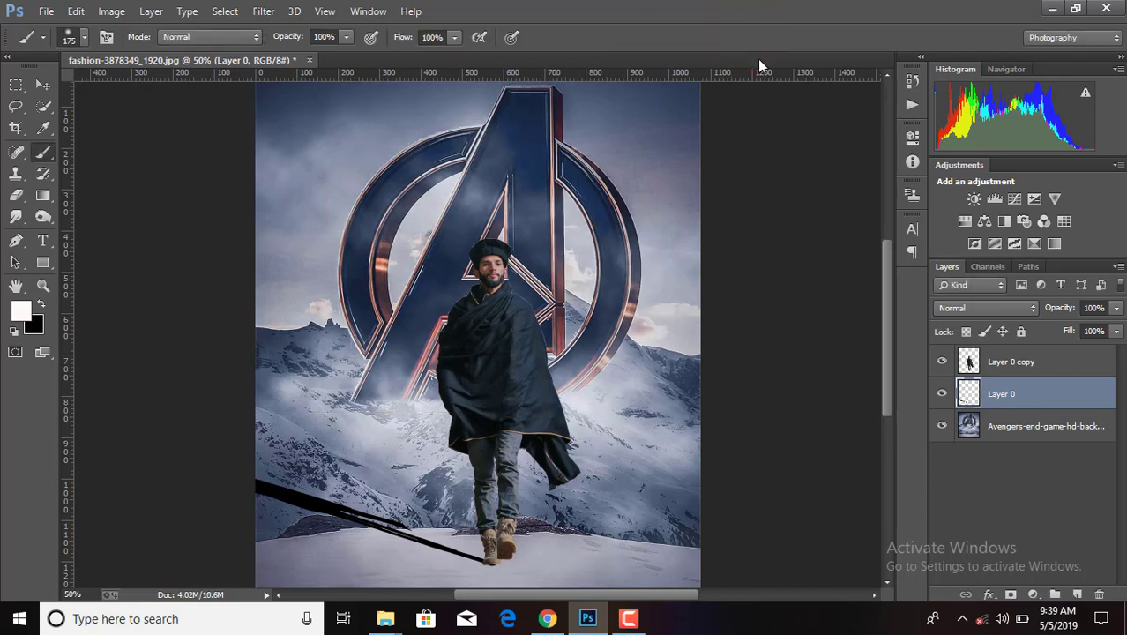
Narrow the shadow from its left end and skew that end downward
{"action": "key", "text": "ctrl+t"}
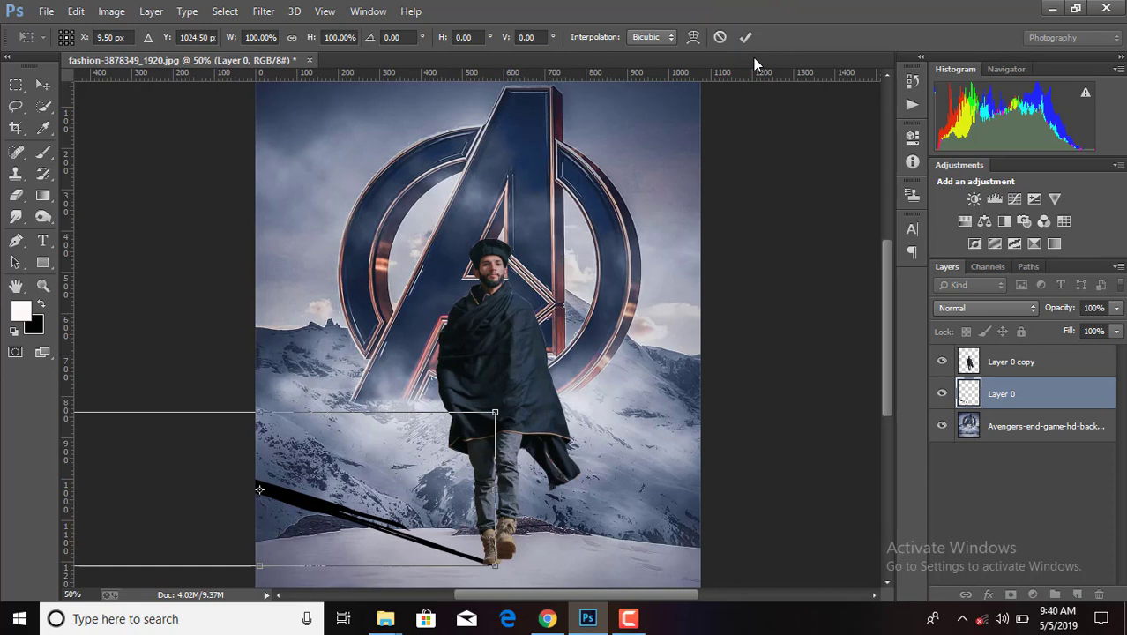
{"action": "key", "text": "ctrl+minus"}
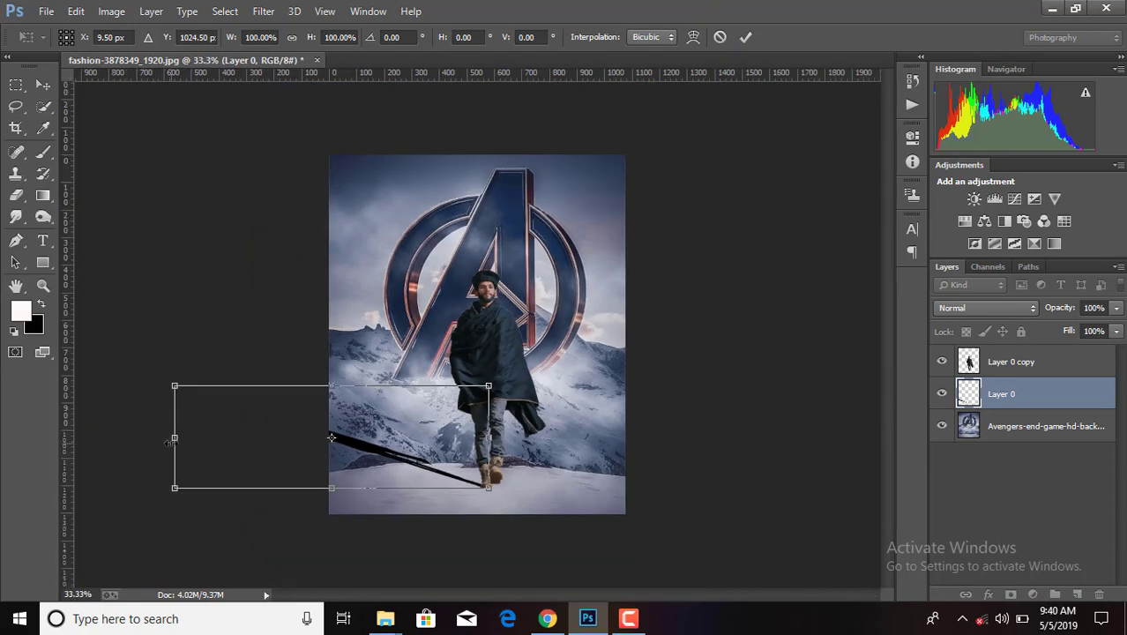
{"action": "left_click_drag", "start_coordinate": [168, 442], "coordinate": [245, 470]}
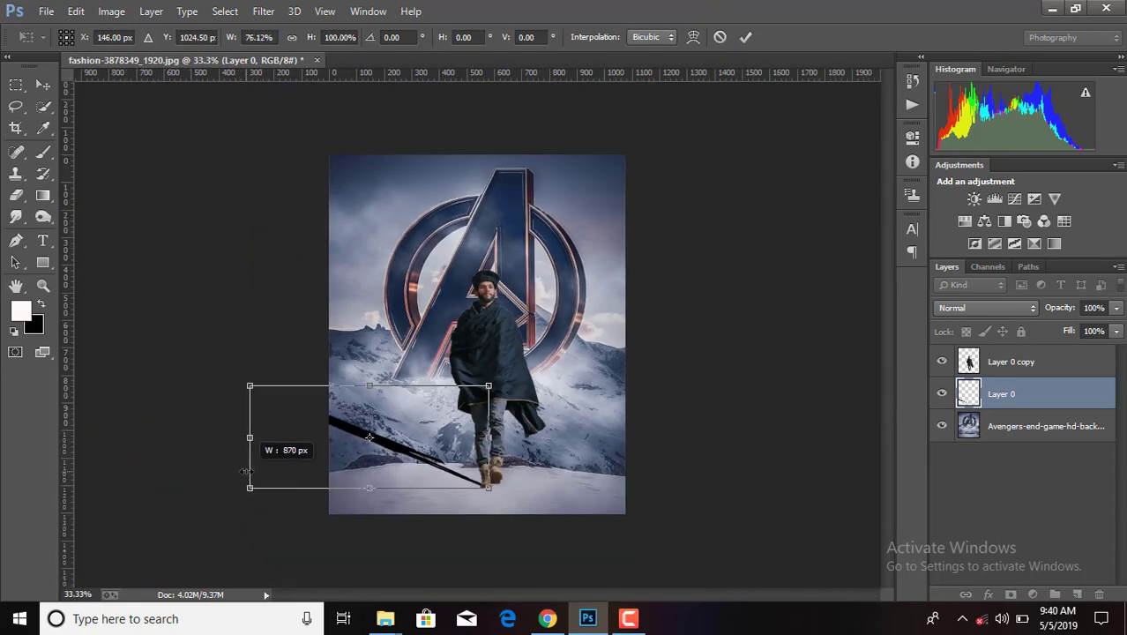
{"action": "left_click_drag", "start_coordinate": [246, 472], "coordinate": [275, 471]}
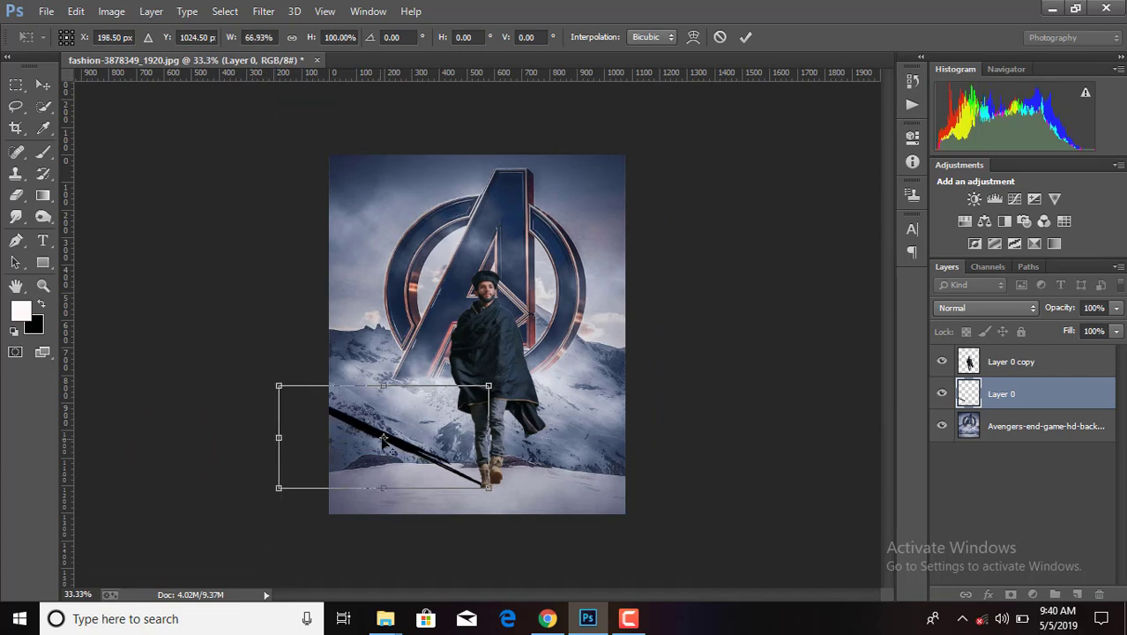
{"action": "right_click", "coordinate": [474, 425]}
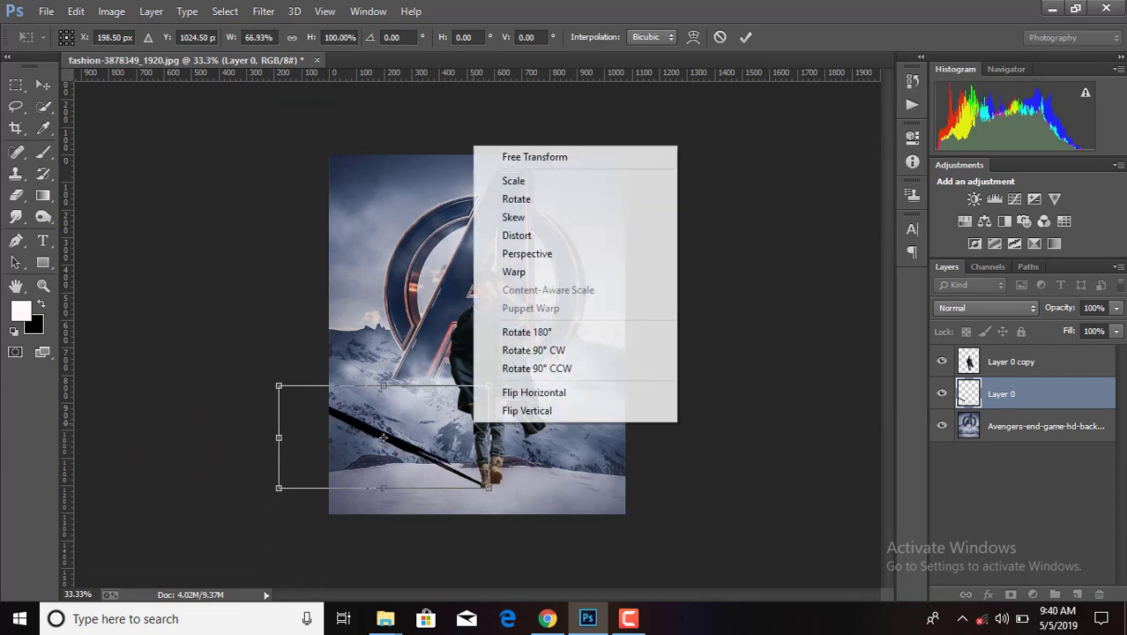
{"action": "left_click", "coordinate": [534, 220]}
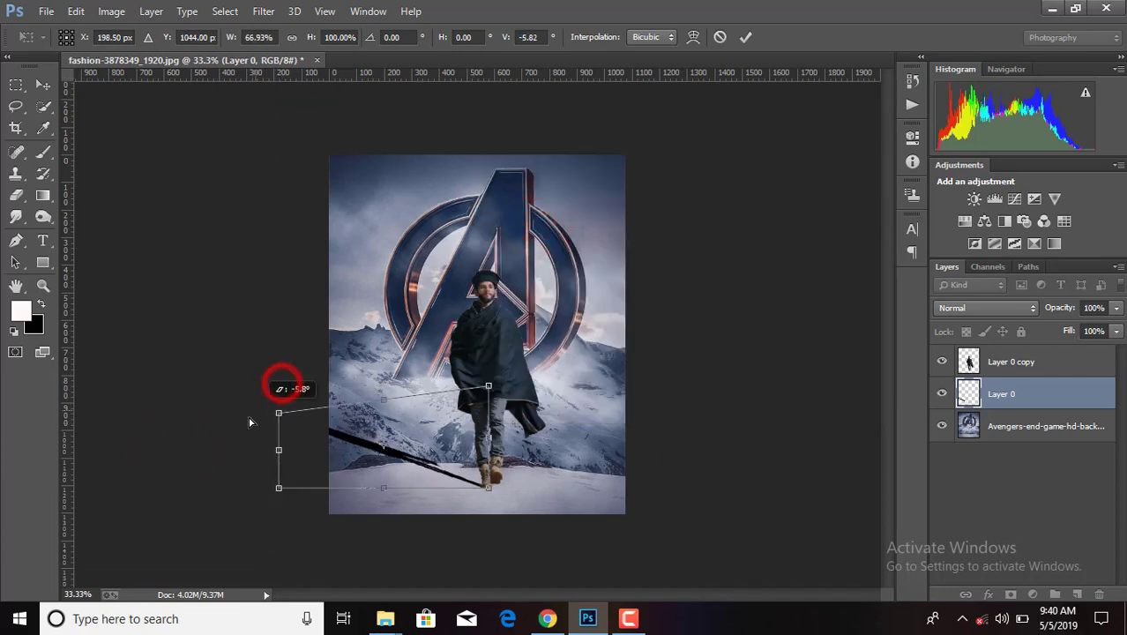
{"action": "mouse_move", "coordinate": [281, 386]}
{"action": "left_mouse_down"}
{"action": "mouse_move", "coordinate": [269, 461]}
{"action": "mouse_move", "coordinate": [279, 459]}
{"action": "left_mouse_up"}
{"action": "left_click", "coordinate": [745, 37]}
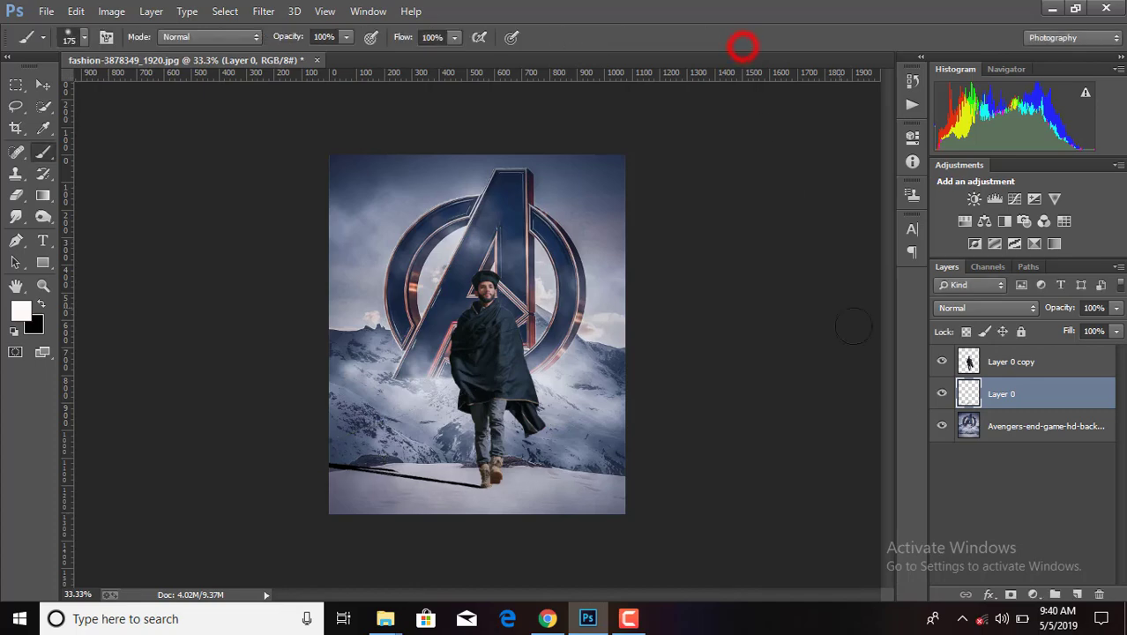
Nudge the shadow slightly right and up into its final position
{"action": "key", "text": "ctrl+plus"}
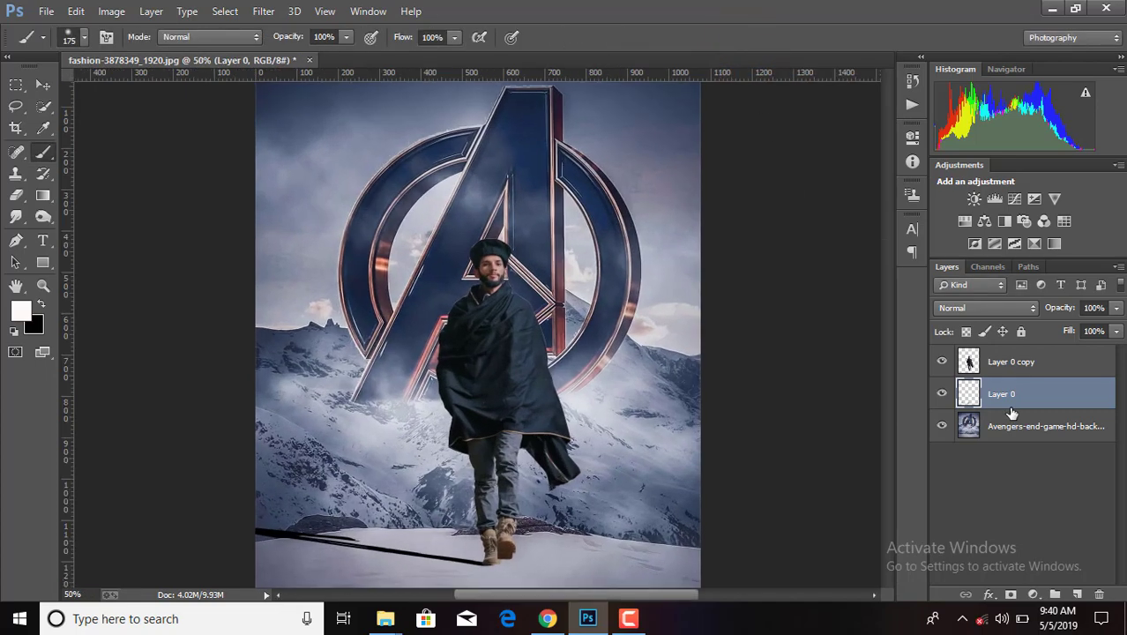
{"action": "scroll", "coordinate": [643, 362], "scroll_direction": "down", "scroll_amount": 2}
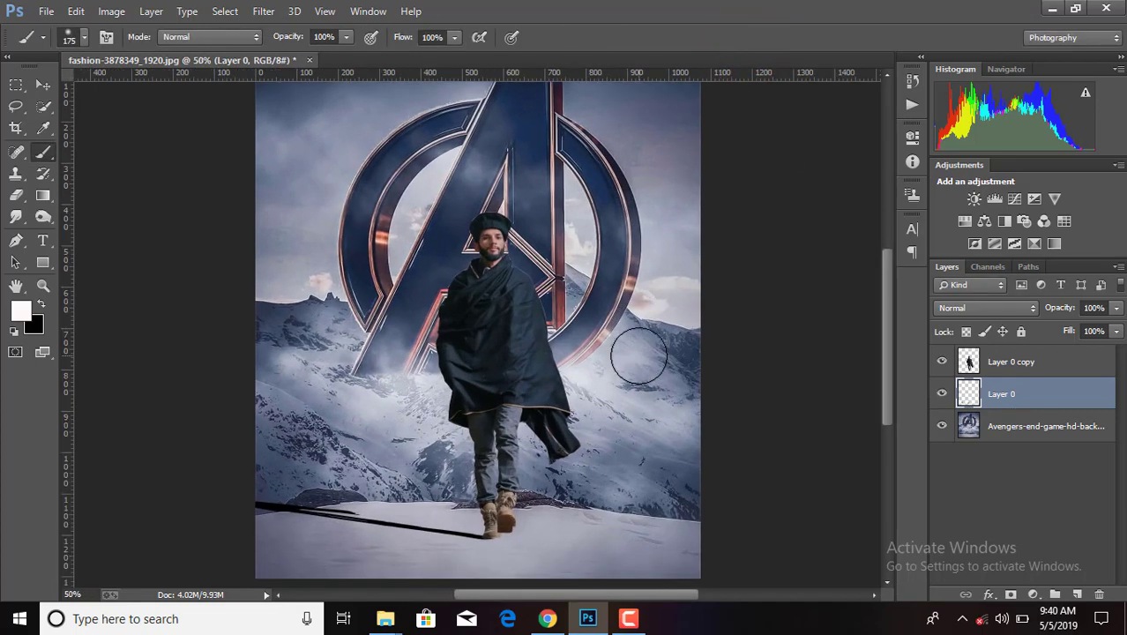
{"action": "key", "text": "ctrl+t"}
{"action": "key", "text": "Right"}
{"action": "key", "text": "Right"}
{"action": "key", "text": "Right"}
{"action": "key", "text": "Up"}
{"action": "key", "text": "Up"}
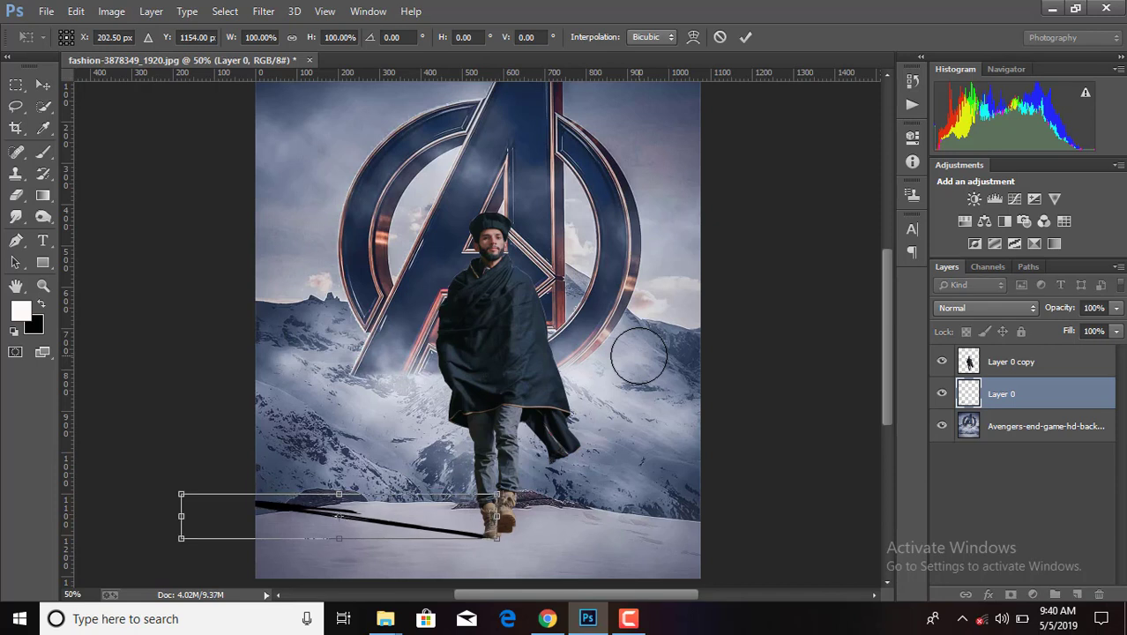
{"action": "left_click", "coordinate": [748, 37]}
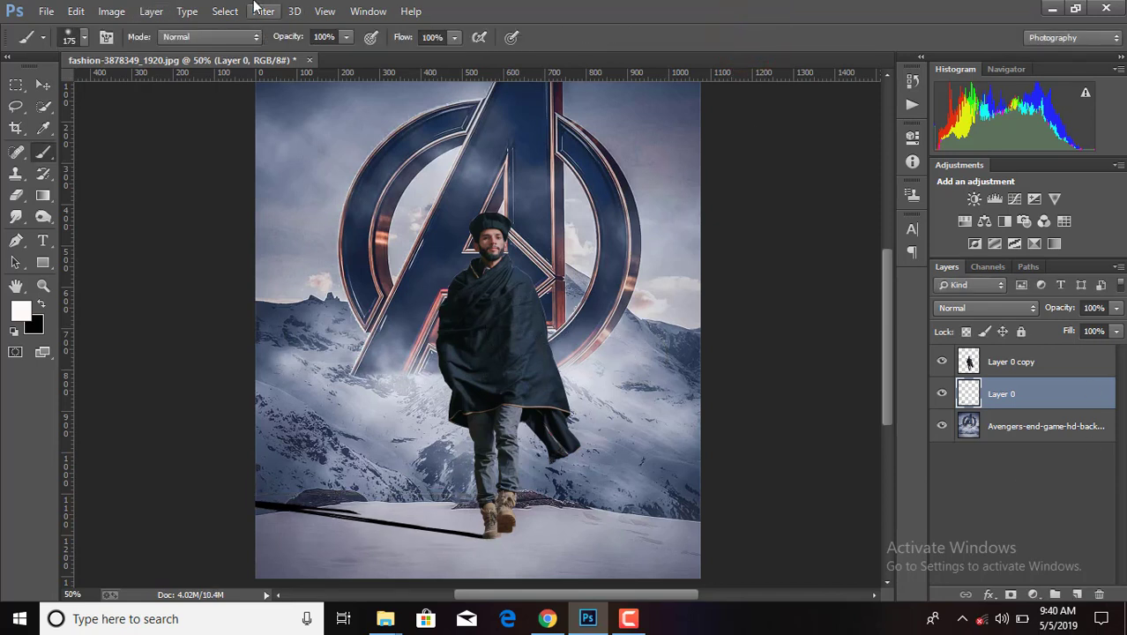
Apply a 7.0-pixel Gaussian Blur to the shadow layer and set its opacity to 90%
{"action": "left_click", "coordinate": [76, 11]}
{"action": "left_click", "coordinate": [586, 7]}
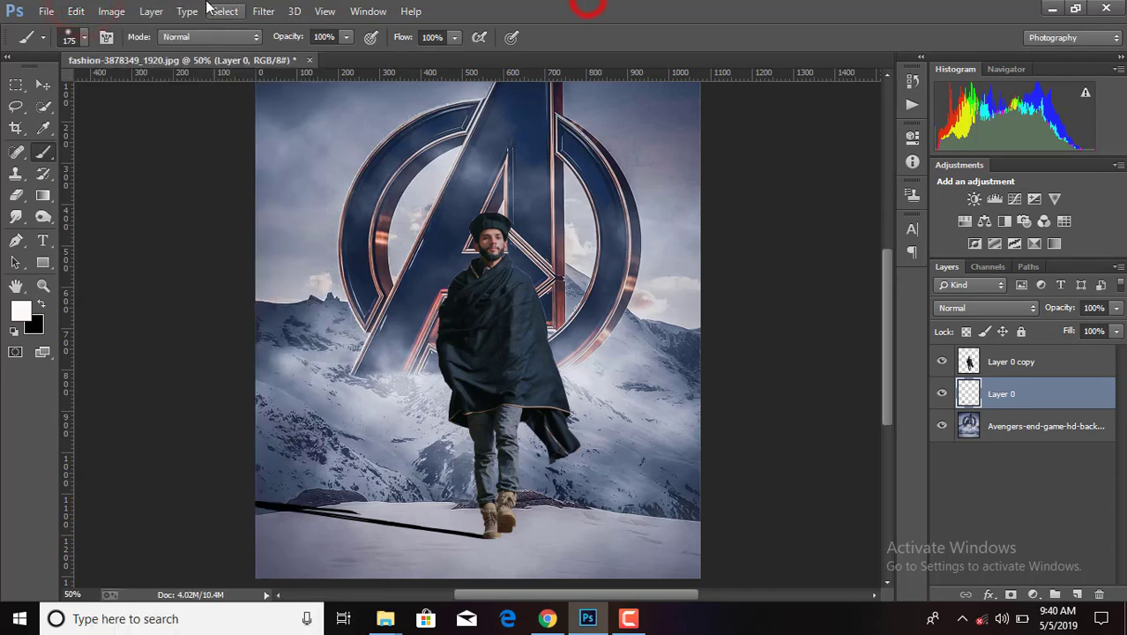
{"action": "left_click", "coordinate": [263, 11]}
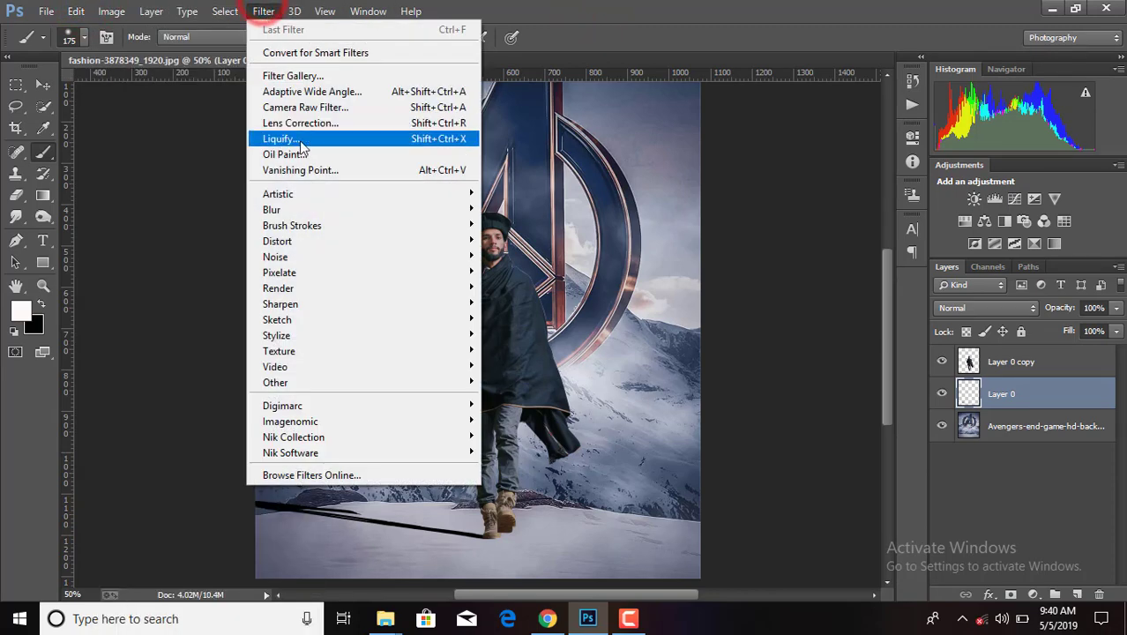
{"action": "left_click", "coordinate": [310, 209]}
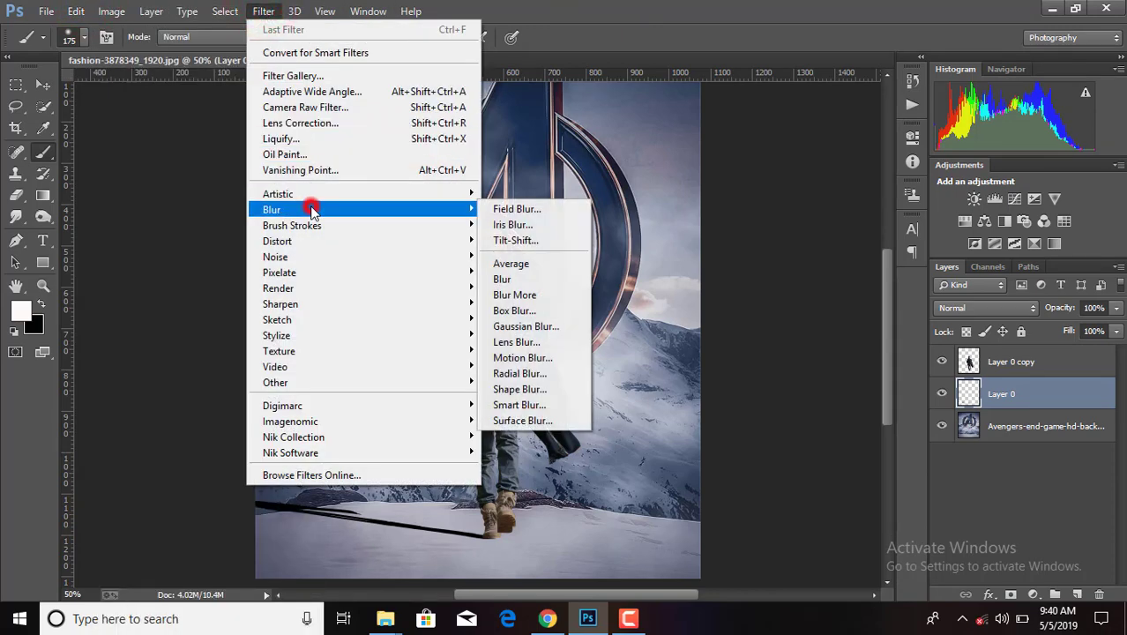
{"action": "left_click", "coordinate": [539, 328]}
{"action": "left_click_drag", "start_coordinate": [697, 342], "coordinate": [680, 342]}
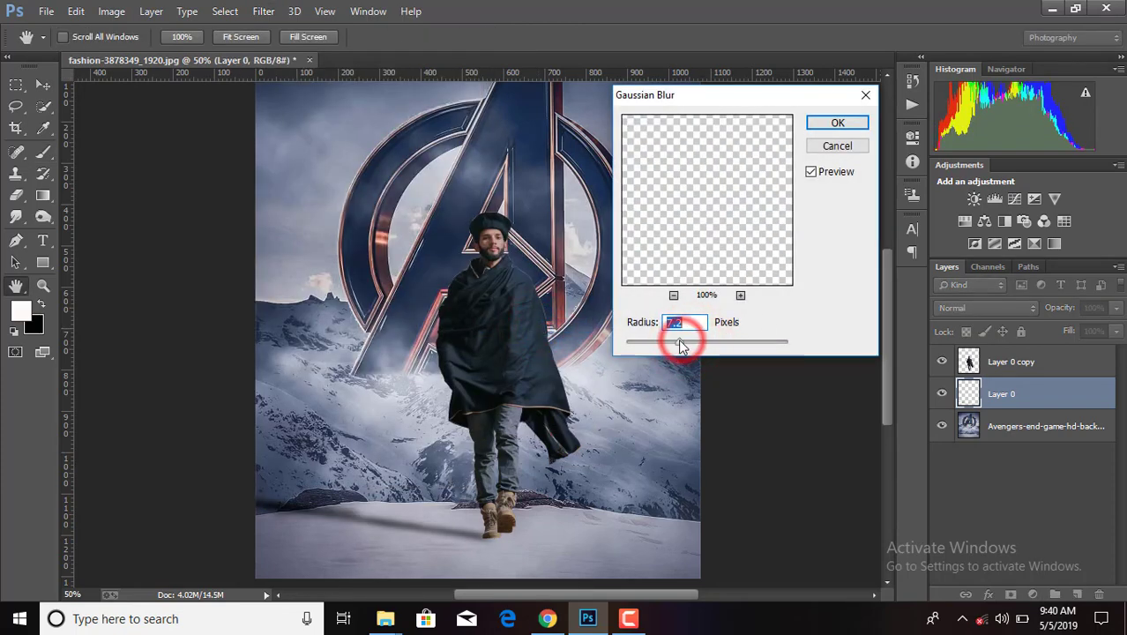
{"action": "left_click", "coordinate": [680, 343]}
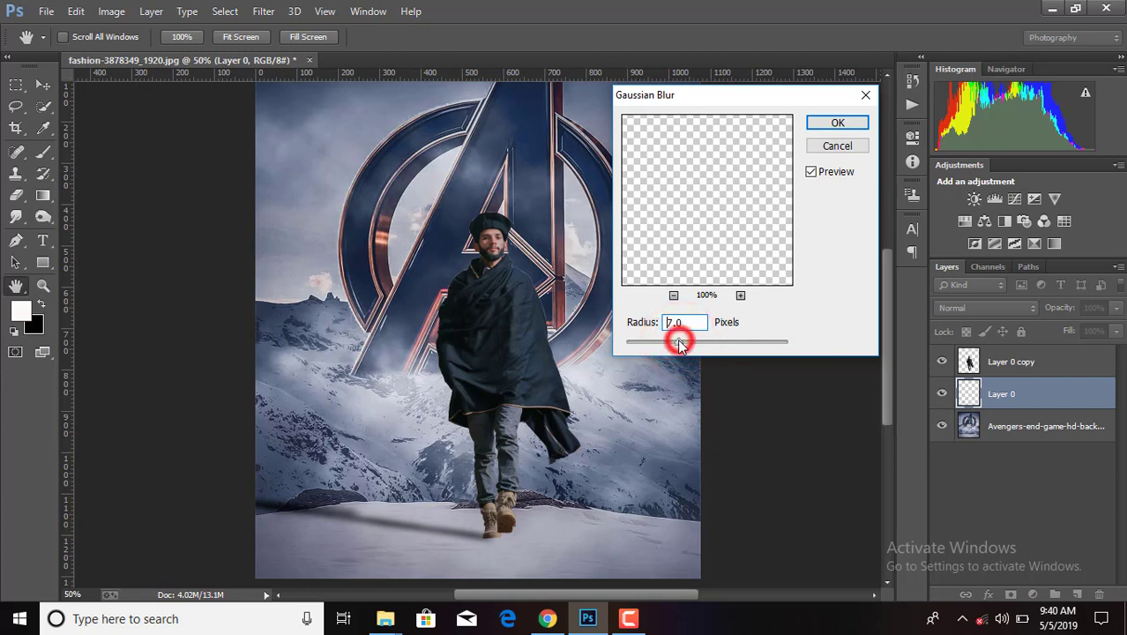
{"action": "left_click", "coordinate": [680, 343]}
{"action": "left_click_drag", "start_coordinate": [685, 339], "coordinate": [679, 342]}
{"action": "left_click", "coordinate": [843, 122]}
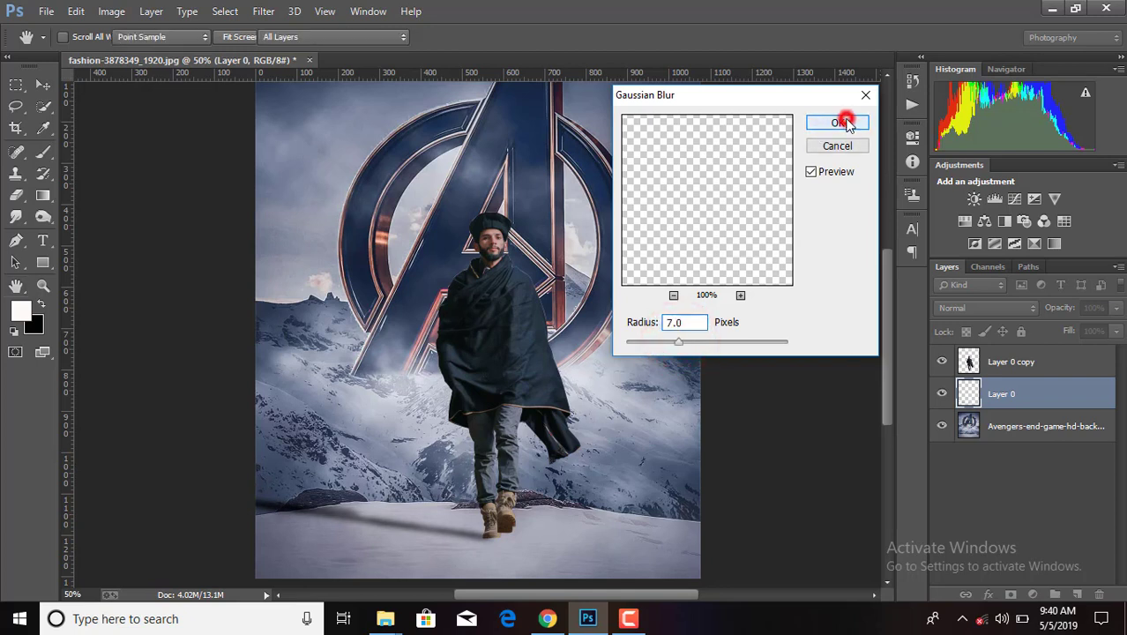
{"action": "left_click", "coordinate": [1116, 308]}
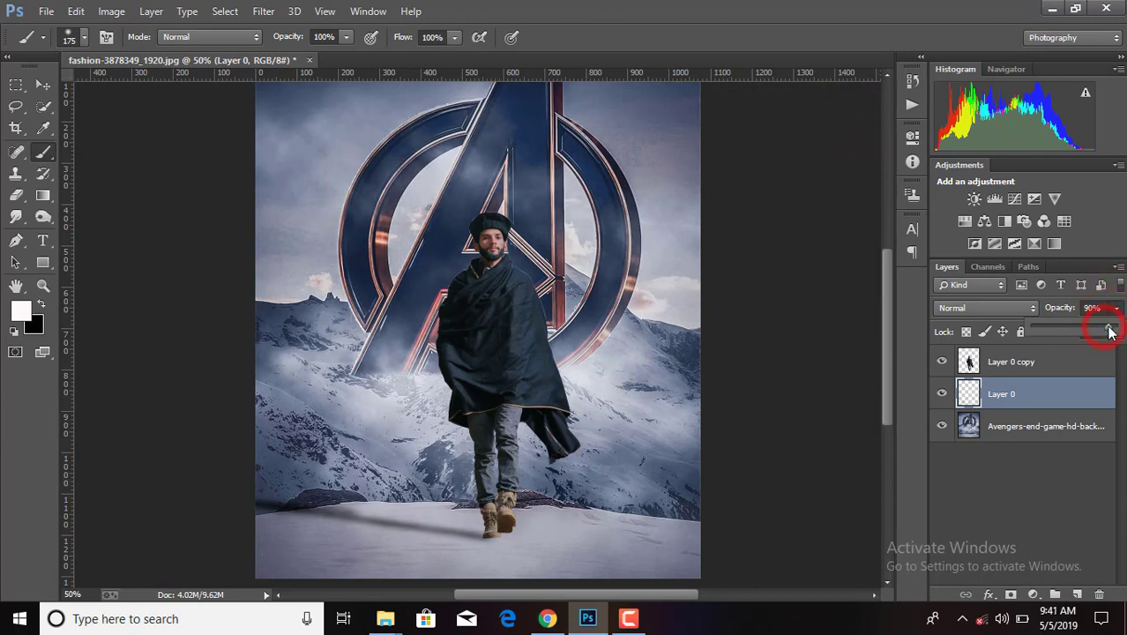
{"action": "left_click", "coordinate": [1045, 426]}
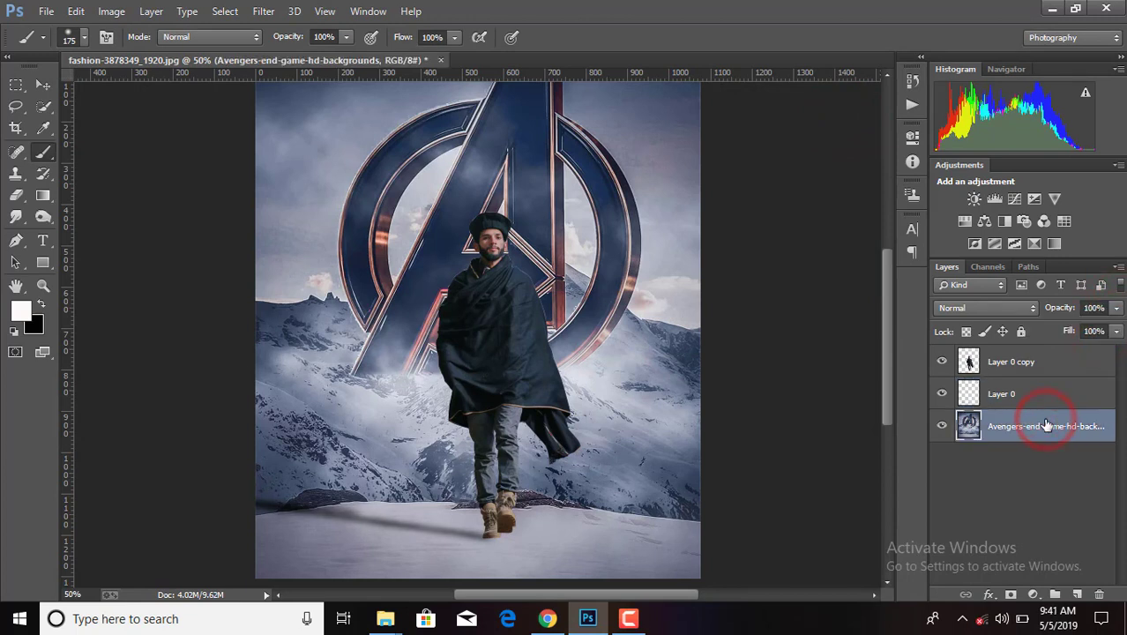
Zoom out to 25% and add an empty Layer 1 above the Avengers background
{"action": "key", "text": "ctrl+minus"}
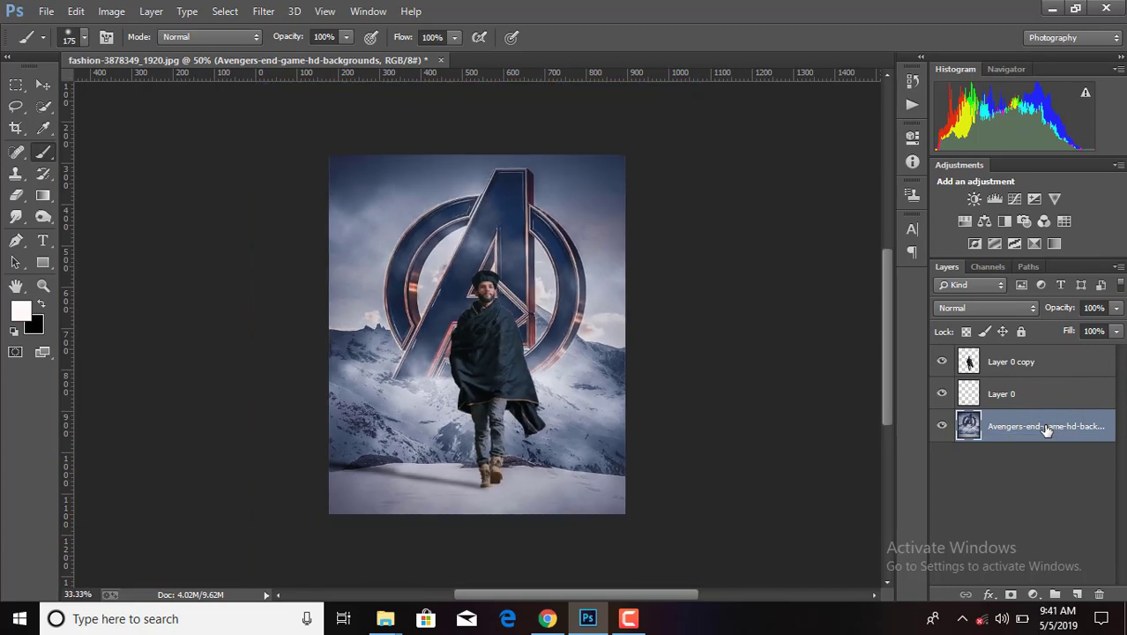
{"action": "key", "text": "ctrl+minus"}
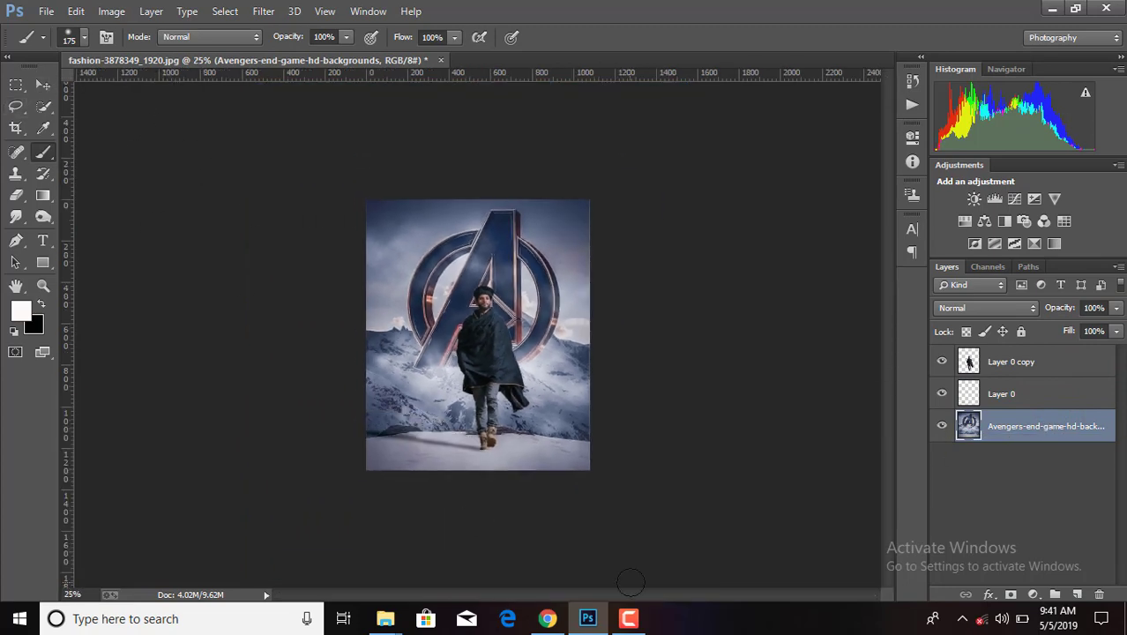
{"action": "left_click", "coordinate": [629, 618]}
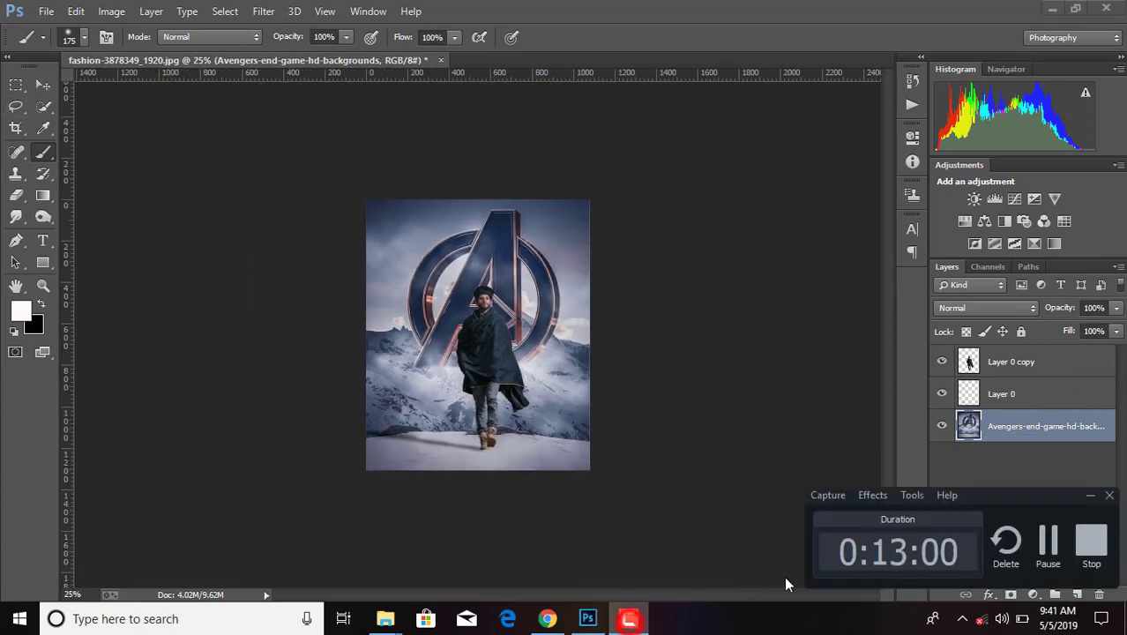
{"action": "left_click", "coordinate": [1047, 551]}
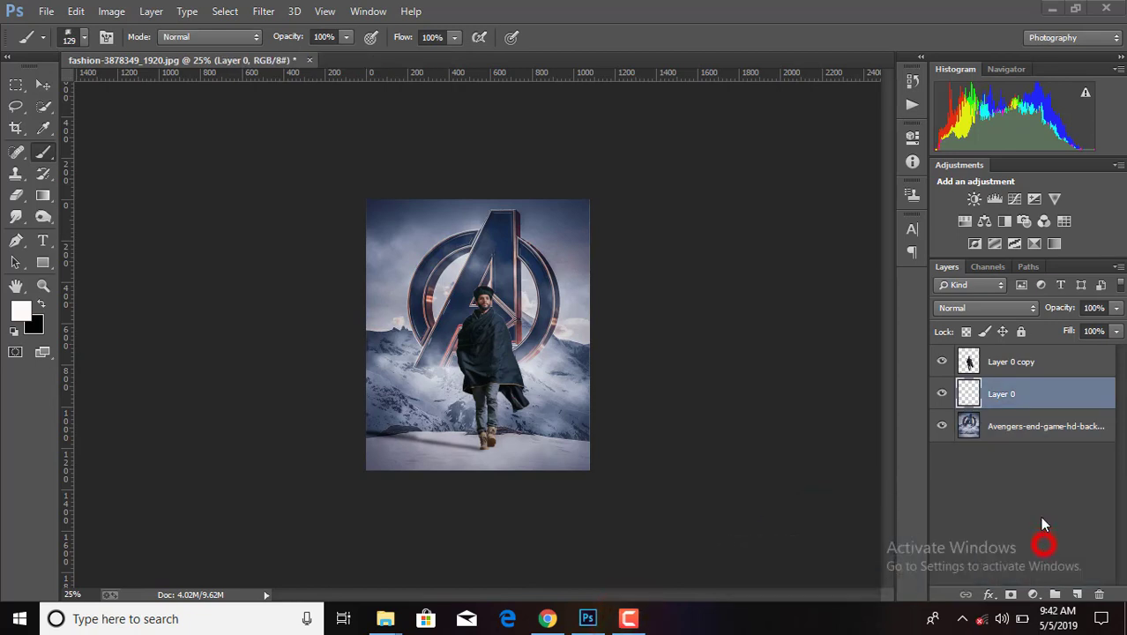
{"action": "left_click", "coordinate": [1014, 426]}
On a new layer, stamp white Cloud Brush mist along the snow around the man's feet
{"action": "left_click", "coordinate": [1076, 594]}
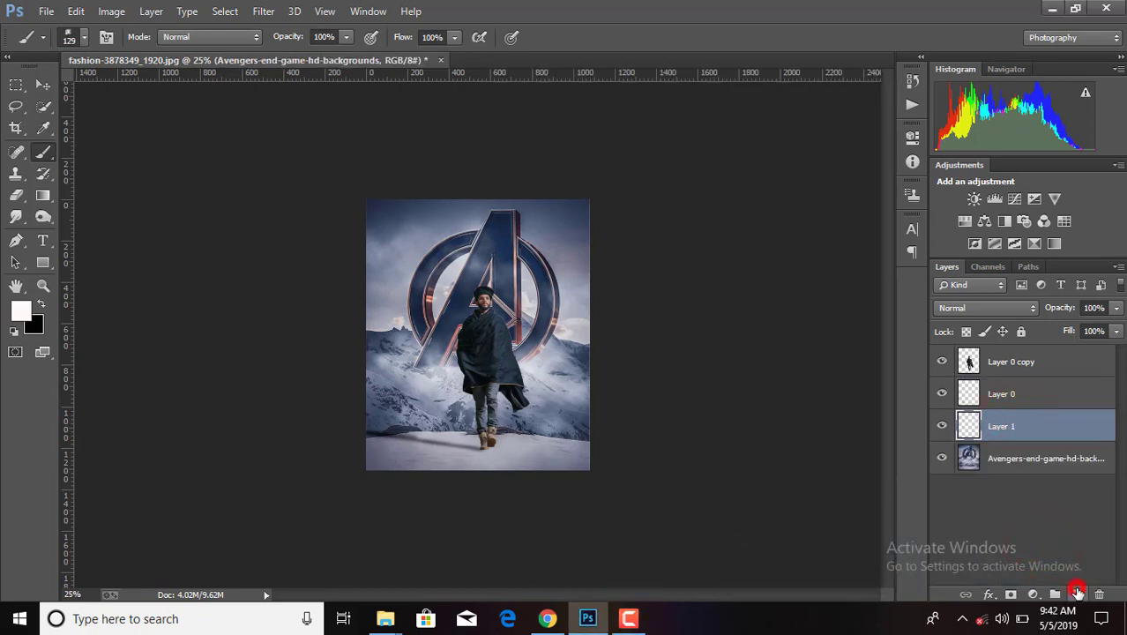
{"action": "left_click", "coordinate": [84, 37]}
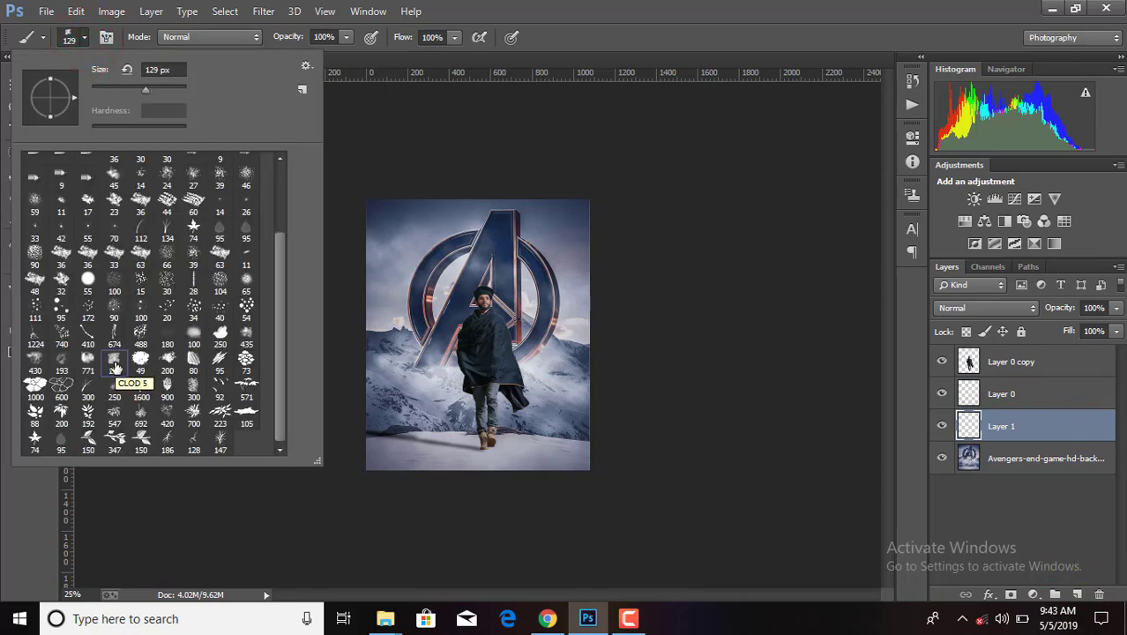
{"action": "double_click", "coordinate": [193, 336]}
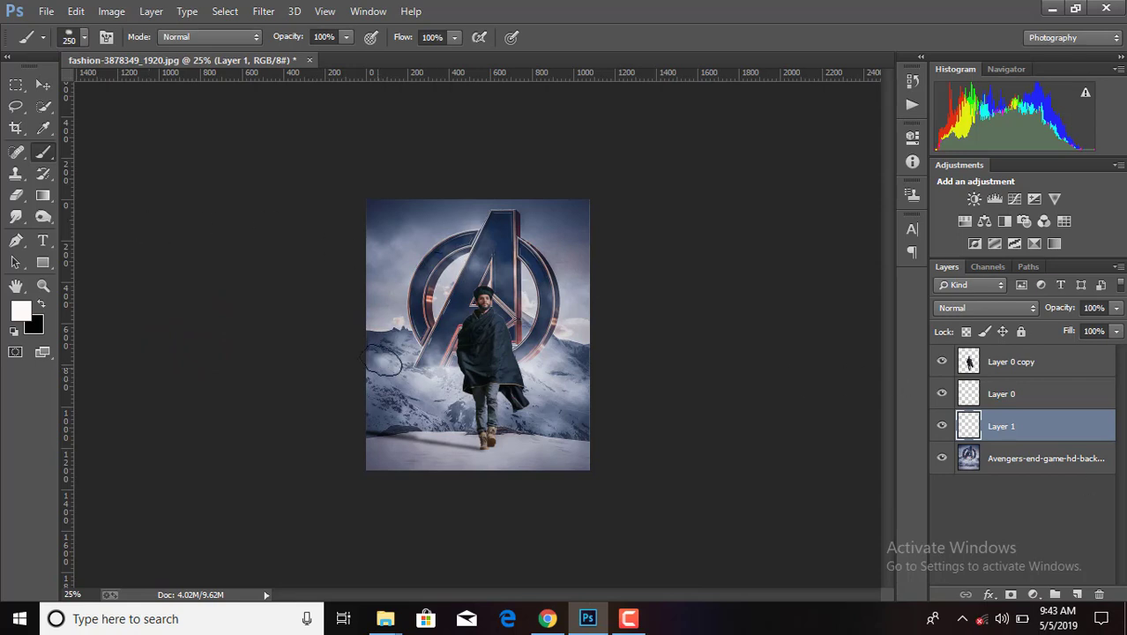
{"action": "left_click", "coordinate": [527, 422]}
{"action": "left_click", "coordinate": [581, 428]}
{"action": "left_click", "coordinate": [397, 403]}
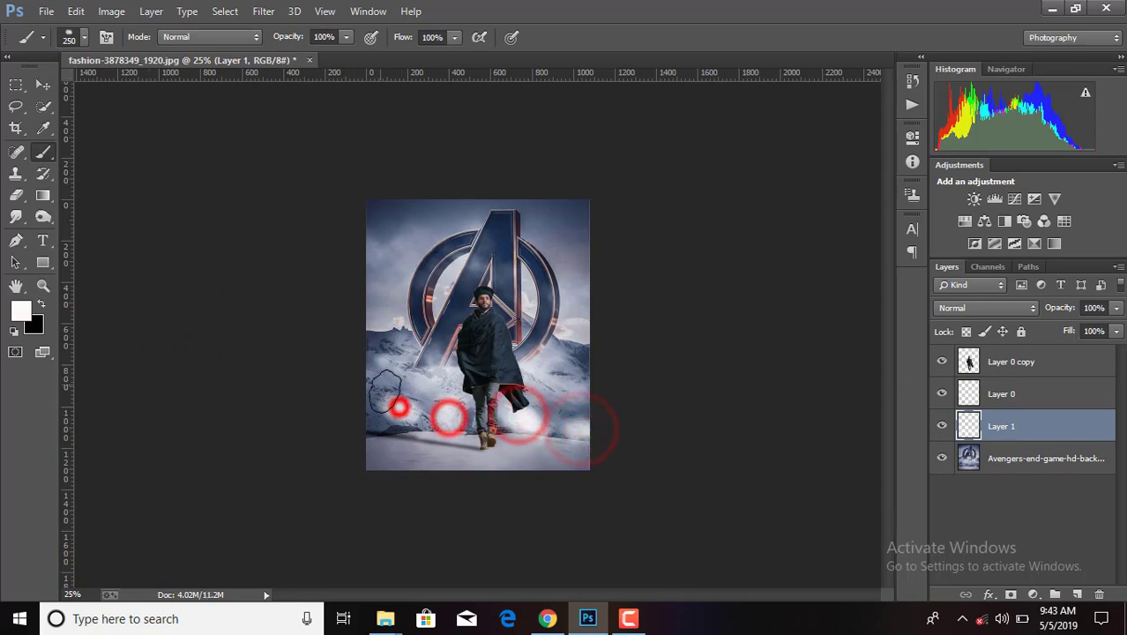
{"action": "left_click", "coordinate": [379, 383]}
{"action": "left_click", "coordinate": [418, 385]}
{"action": "left_click", "coordinate": [504, 382]}
{"action": "left_click", "coordinate": [555, 381]}
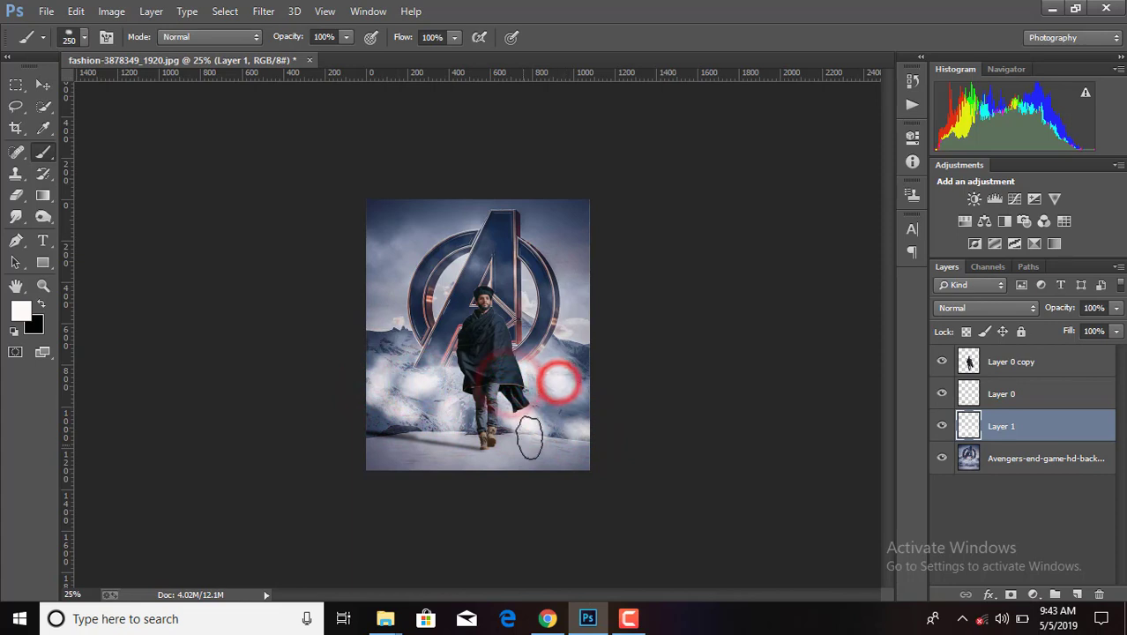
{"action": "left_click", "coordinate": [498, 441]}
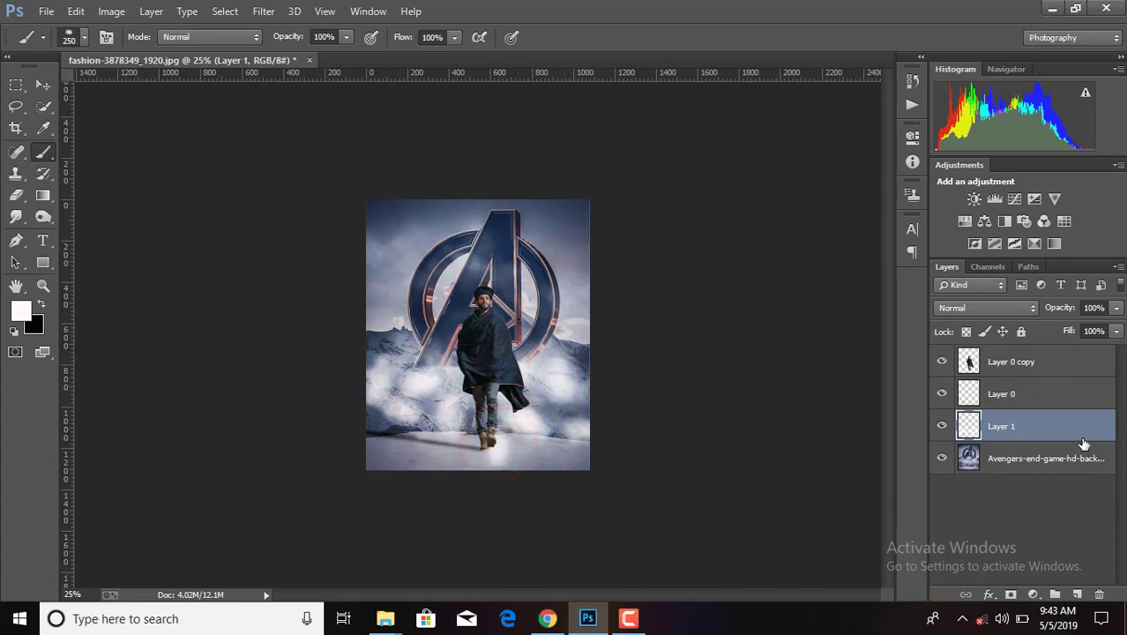
Fade the mist layer to 53% opacity and paint extra fog with a 100 px soft brush
{"action": "left_click_drag", "start_coordinate": [1117, 315], "coordinate": [1074, 333]}
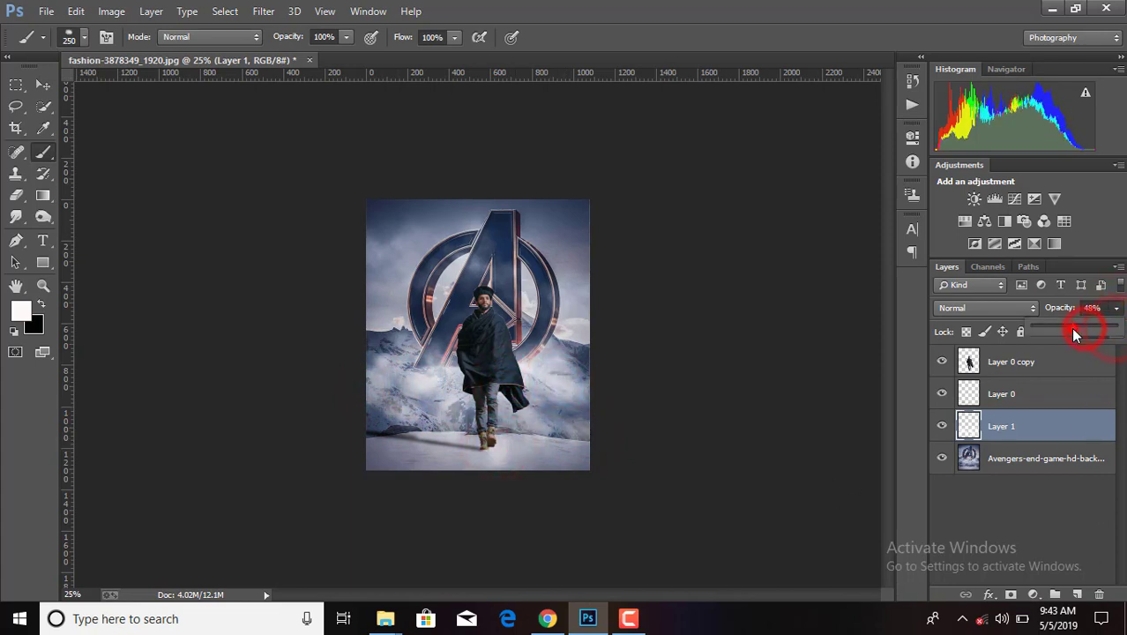
{"action": "left_click_drag", "start_coordinate": [574, 355], "coordinate": [377, 349]}
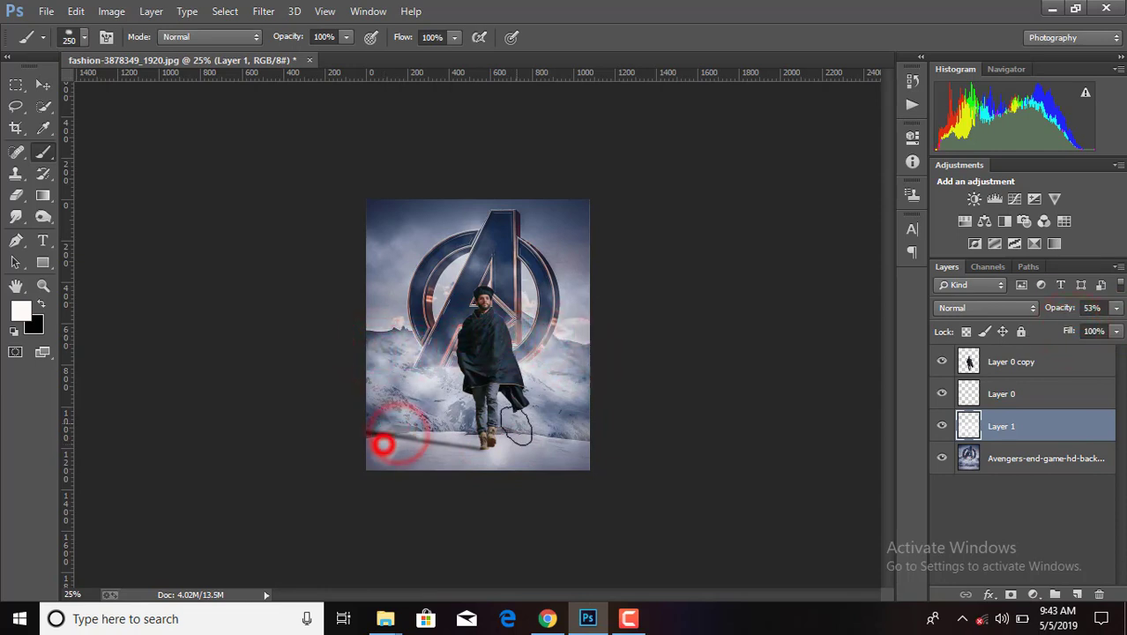
{"action": "left_click_drag", "start_coordinate": [382, 443], "coordinate": [577, 413]}
{"action": "left_click", "coordinate": [69, 39]}
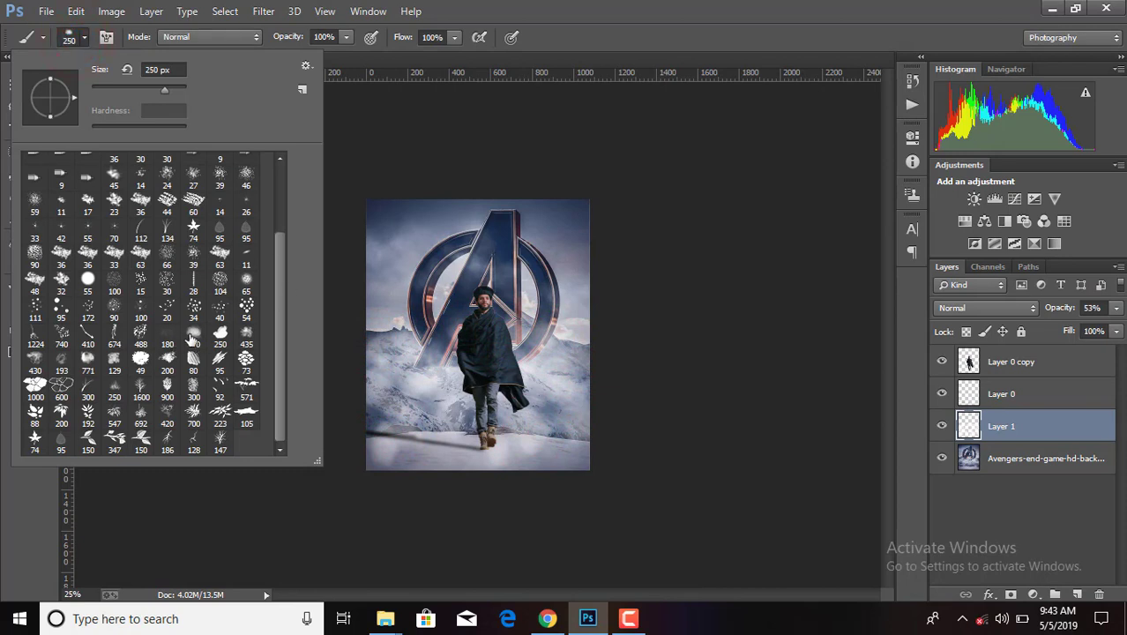
{"action": "double_click", "coordinate": [193, 338]}
{"action": "left_click_drag", "start_coordinate": [392, 408], "coordinate": [451, 462]}
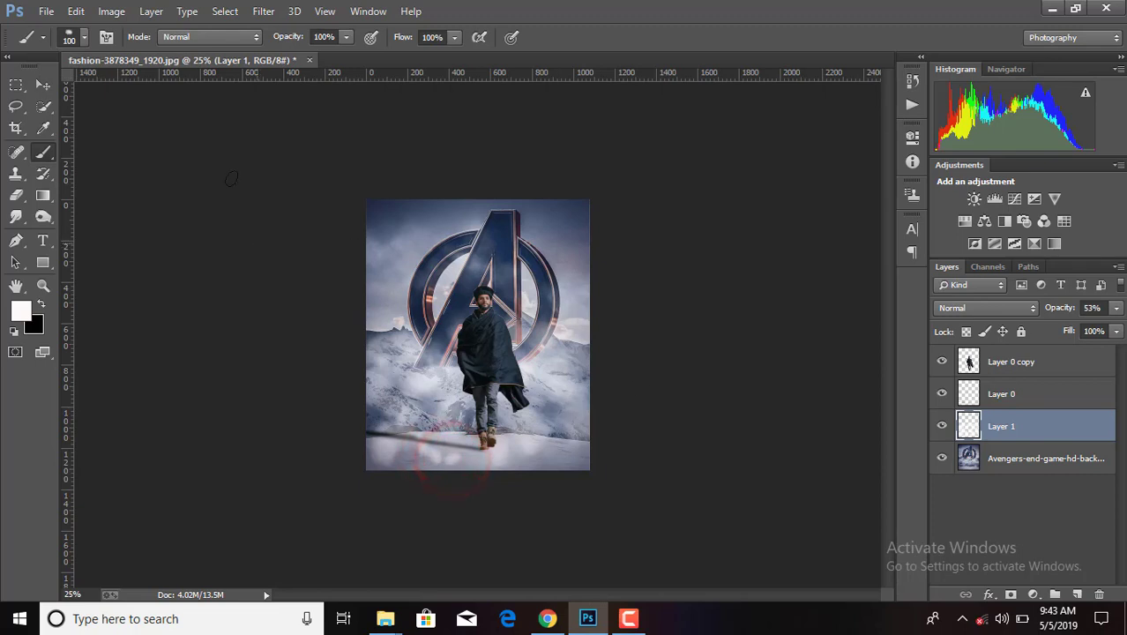
Reselect the 250 px cloud brush and add an empty Layer 2 at the top of the stack
{"action": "left_click", "coordinate": [80, 39]}
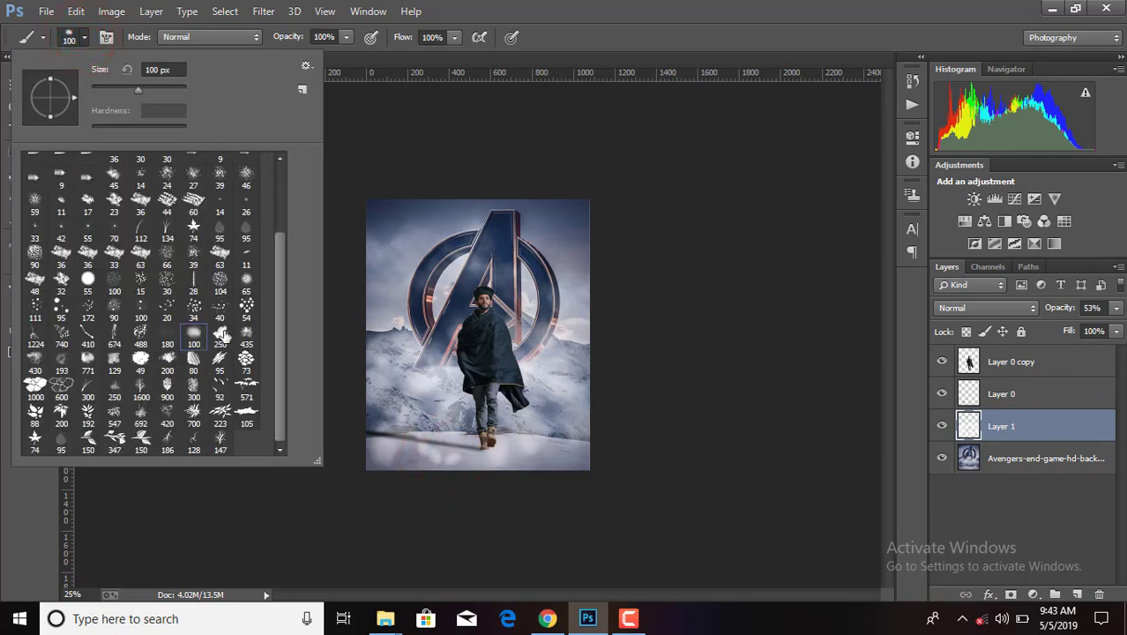
{"action": "double_click", "coordinate": [221, 335]}
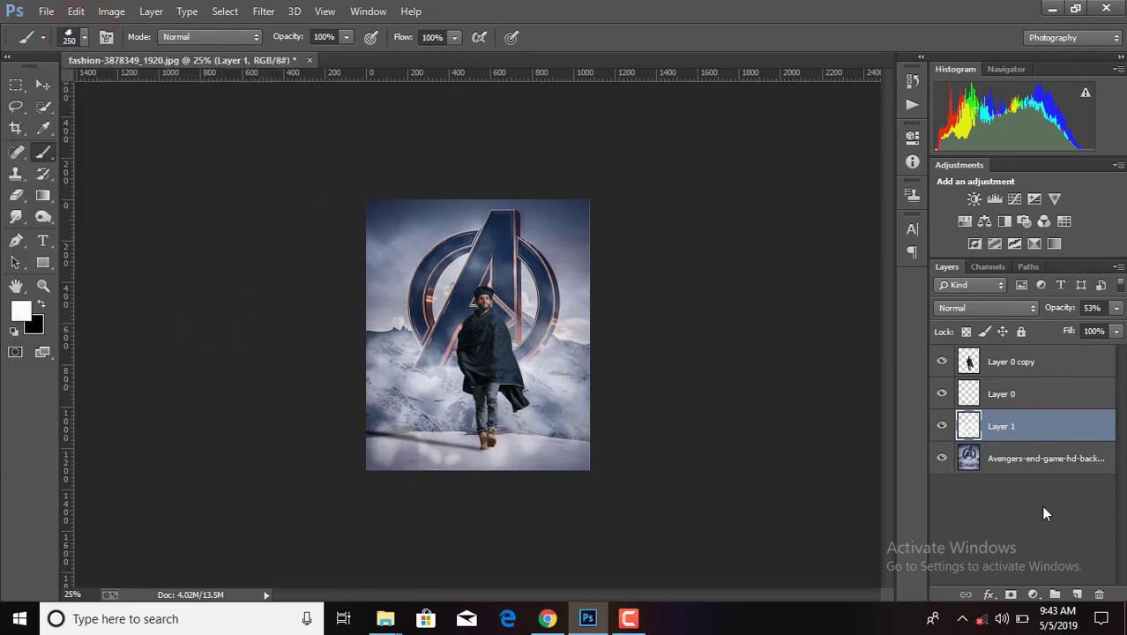
{"action": "left_click", "coordinate": [1075, 595]}
{"action": "left_click_drag", "start_coordinate": [1029, 430], "coordinate": [1023, 361]}
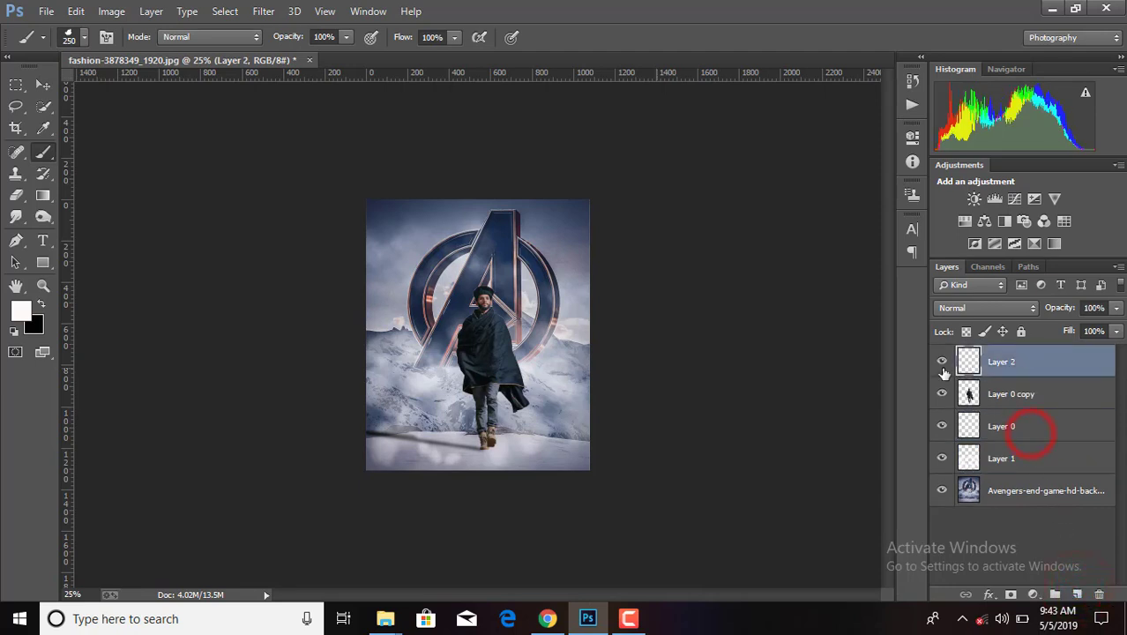
Paint faint white cloud dabs and mist across the snow on Layer 2 at reduced opacity
{"action": "left_click", "coordinate": [496, 428]}
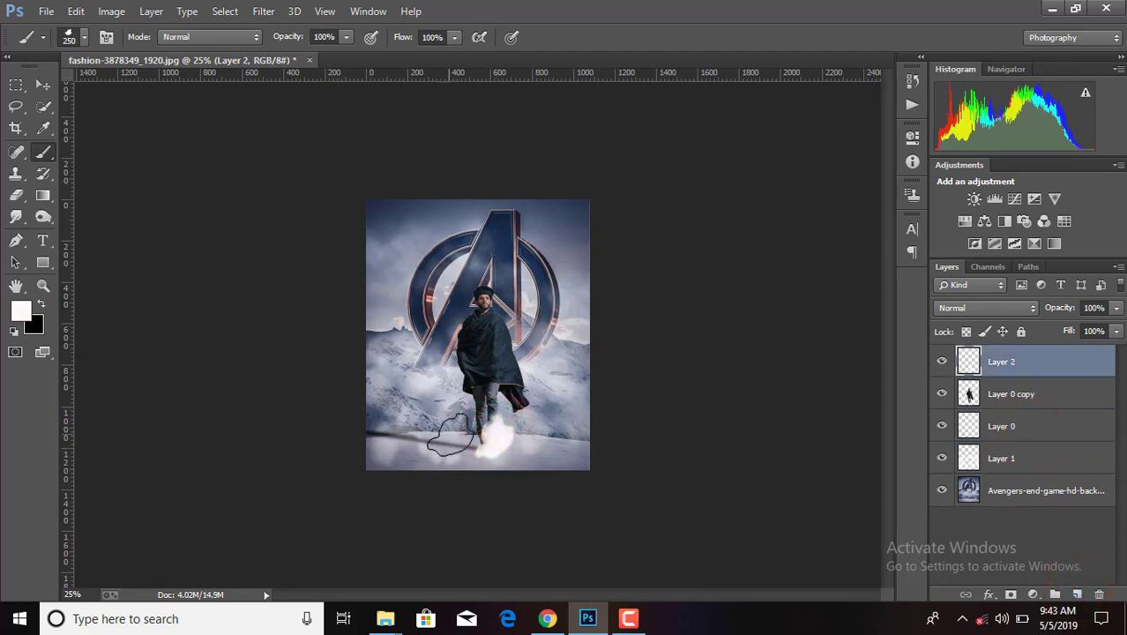
{"action": "left_click", "coordinate": [448, 428]}
{"action": "left_click", "coordinate": [1116, 307]}
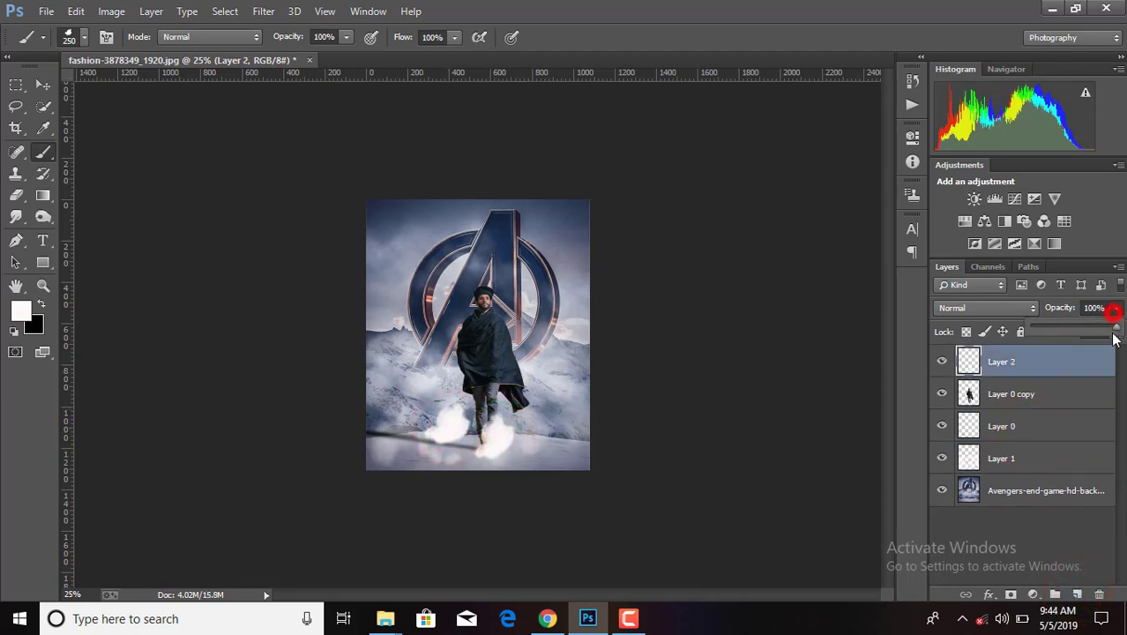
{"action": "left_click_drag", "start_coordinate": [1116, 326], "coordinate": [1084, 331]}
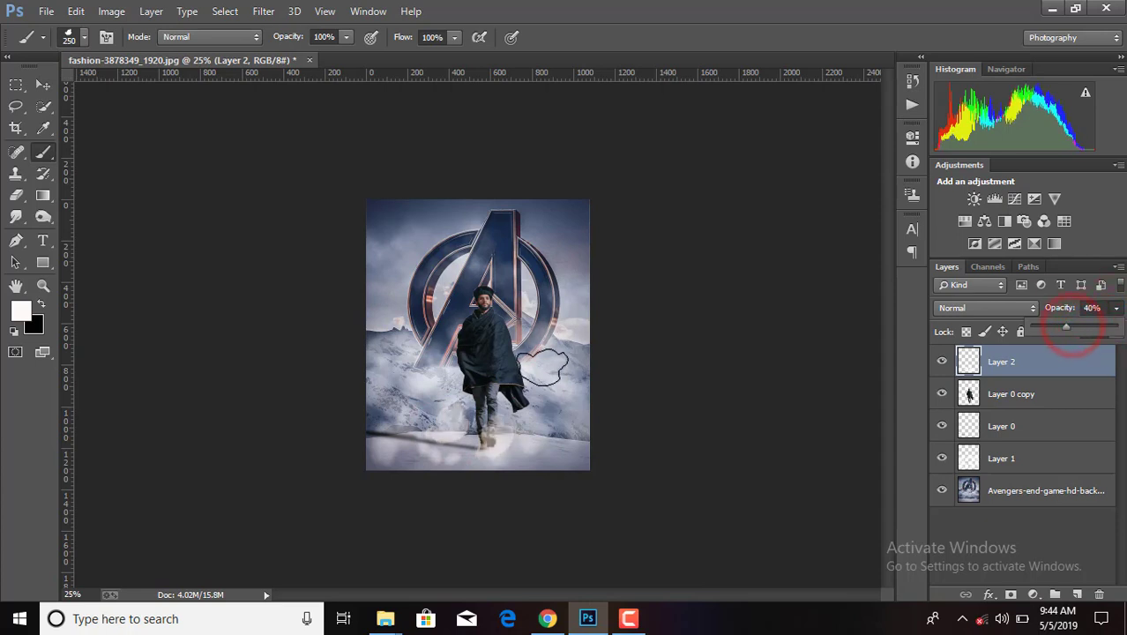
{"action": "left_click", "coordinate": [535, 371]}
{"action": "left_click", "coordinate": [427, 368]}
{"action": "left_click_drag", "start_coordinate": [427, 369], "coordinate": [379, 347]}
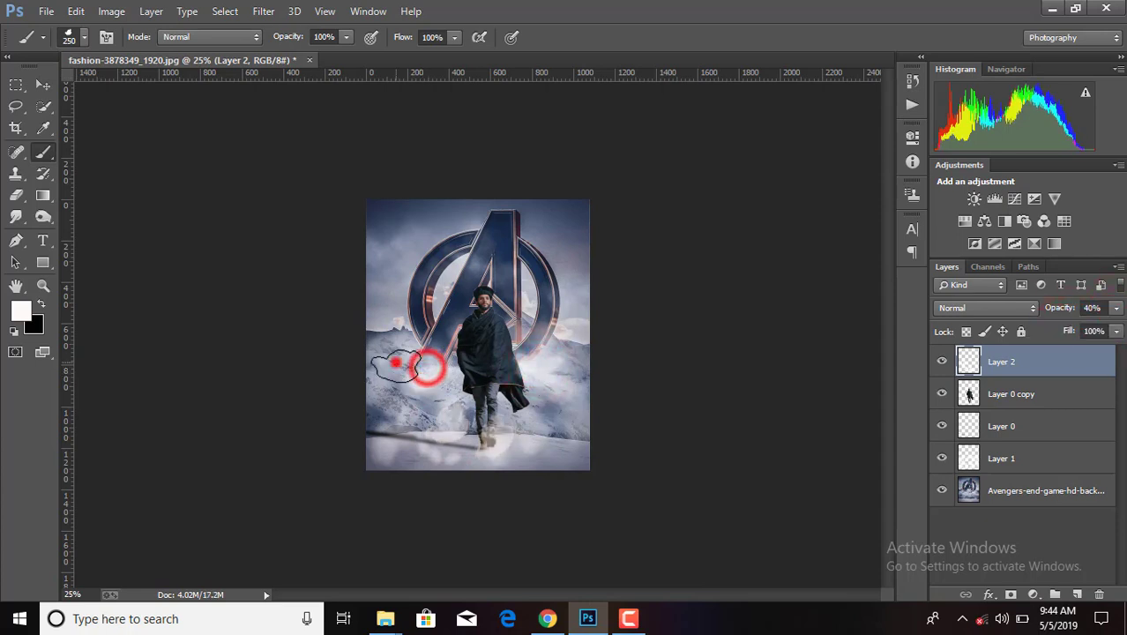
{"action": "left_click", "coordinate": [593, 365]}
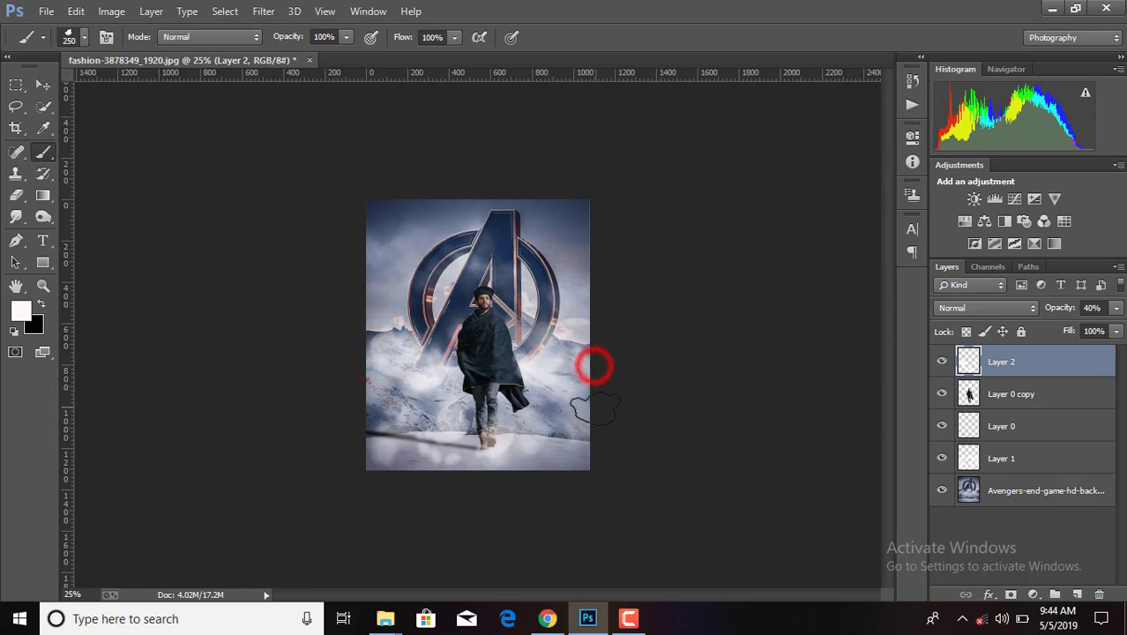
{"action": "left_click", "coordinate": [596, 401]}
Lower Layer 2 opacity to 22% and add soft mist on the right-side snow
{"action": "left_click", "coordinate": [1116, 308]}
{"action": "left_click_drag", "start_coordinate": [1070, 327], "coordinate": [1065, 331]}
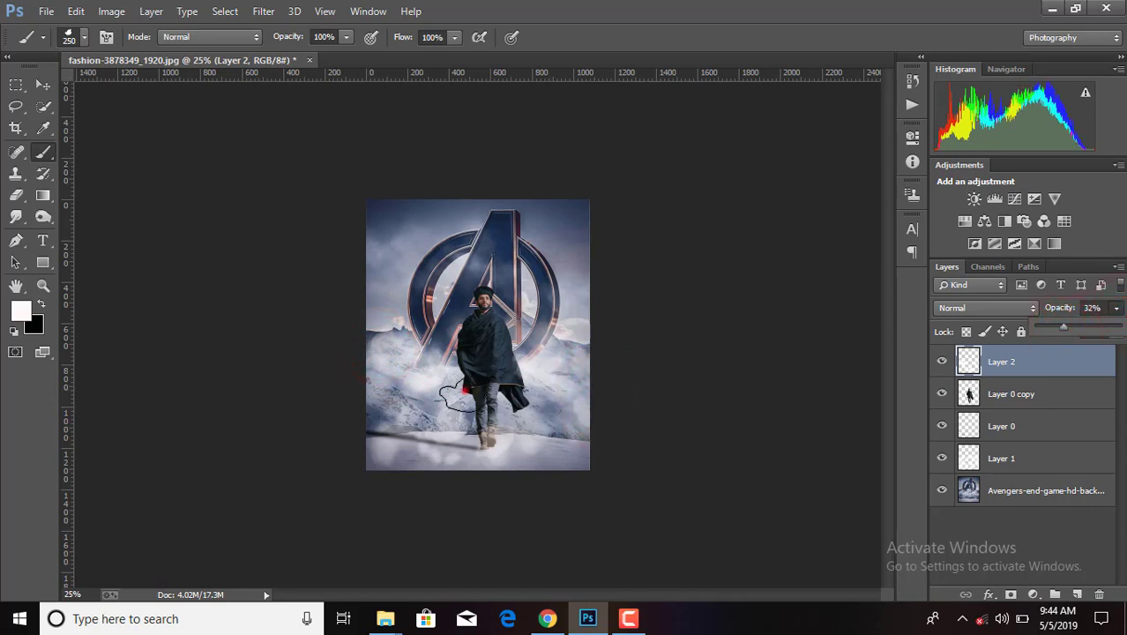
{"action": "left_click", "coordinate": [1117, 307]}
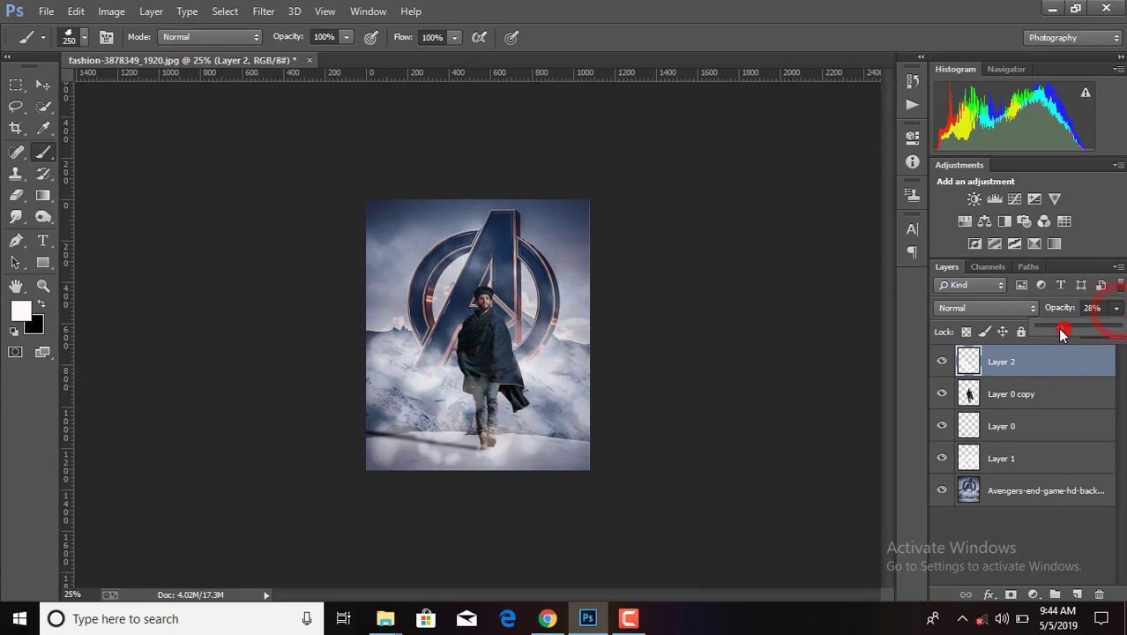
{"action": "left_click_drag", "start_coordinate": [1062, 332], "coordinate": [1056, 332]}
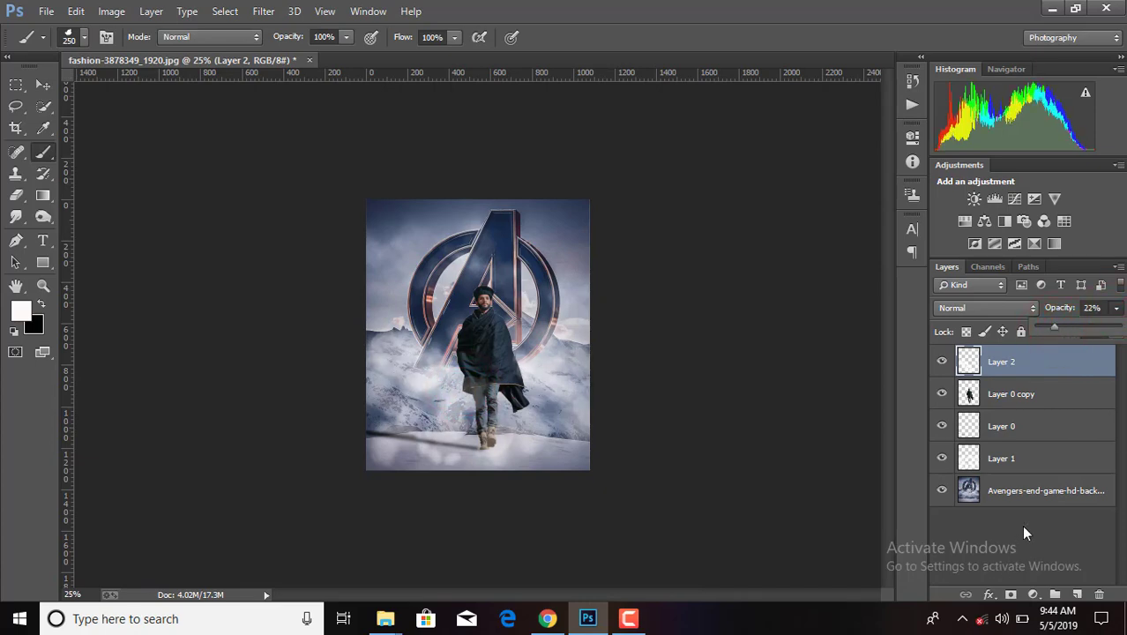
{"action": "key", "text": "ctrl+plus"}
{"action": "key", "text": "ctrl+plus"}
{"action": "key", "text": "ctrl+minus"}
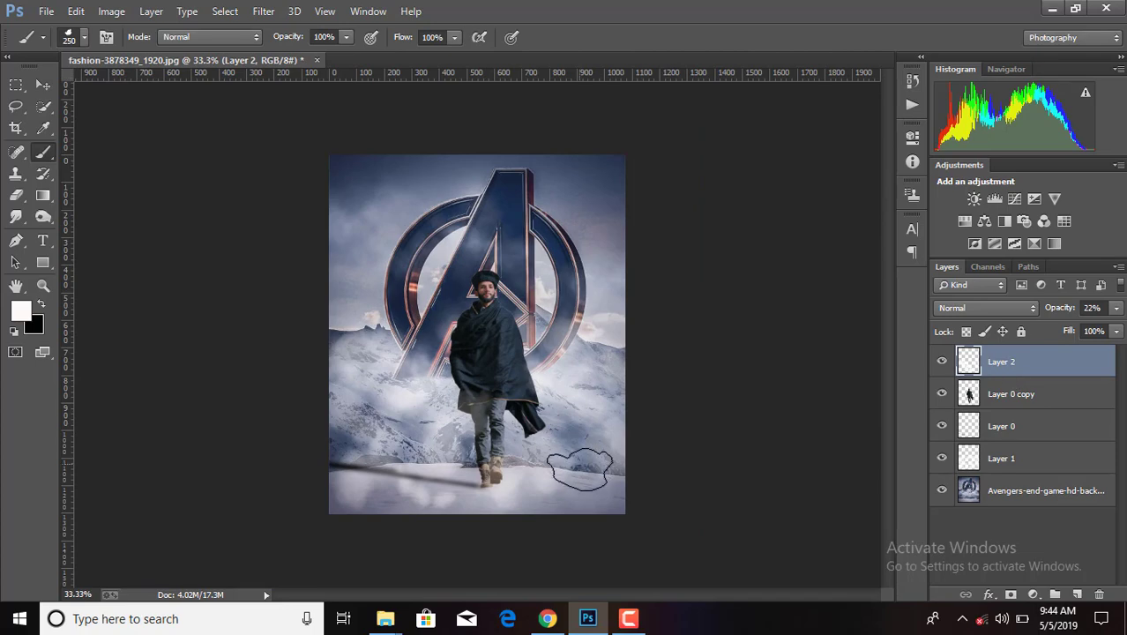
{"action": "left_click", "coordinate": [579, 462]}
{"action": "left_click", "coordinate": [577, 461]}
{"action": "left_click", "coordinate": [577, 460]}
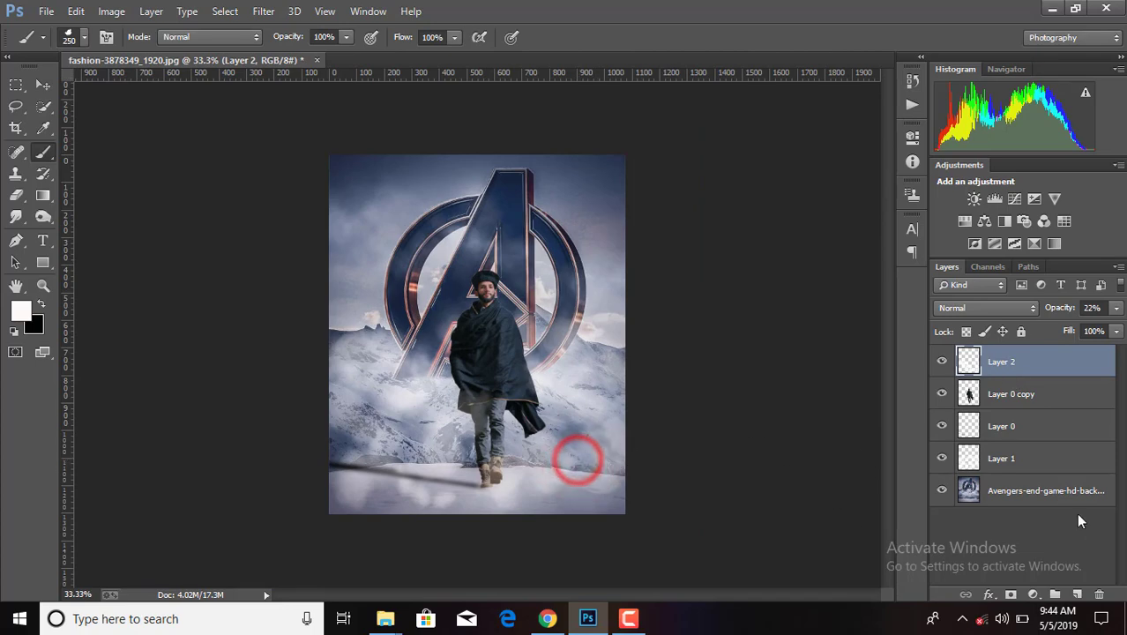
Merge all visible layers into a single Layer 2
{"action": "right_click", "coordinate": [1035, 363]}
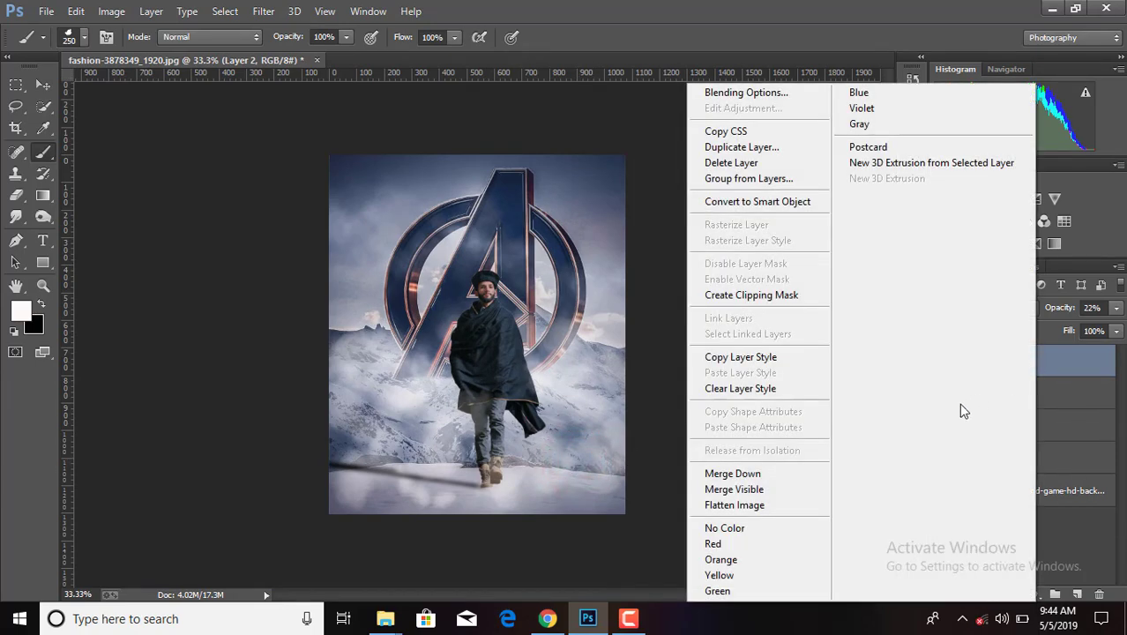
{"action": "left_click", "coordinate": [764, 490]}
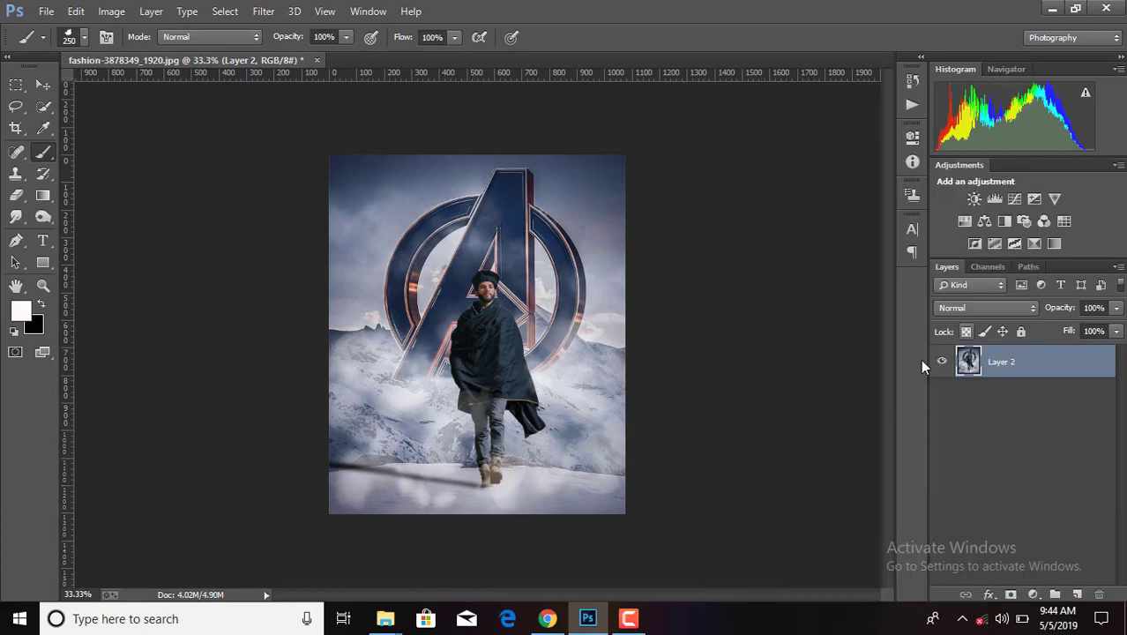
{"action": "left_click", "coordinate": [264, 12]}
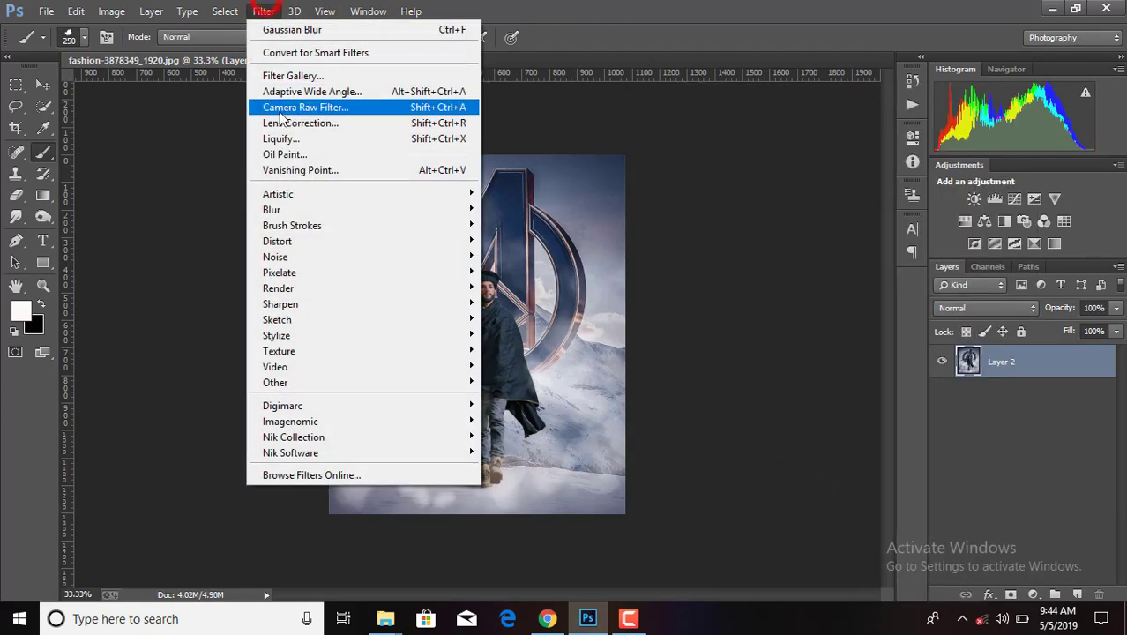
In the Camera Raw Filter, set Clarity +38, Blacks +63, Whites +53 and Shadows -13
{"action": "left_click", "coordinate": [288, 108]}
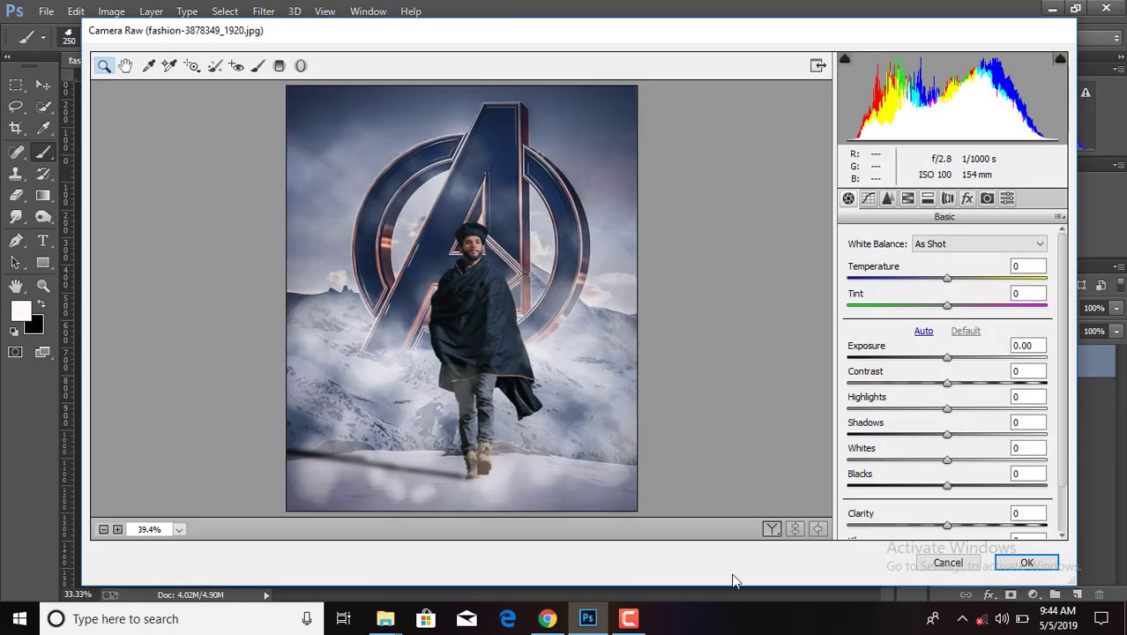
{"action": "left_click_drag", "start_coordinate": [951, 528], "coordinate": [989, 528]}
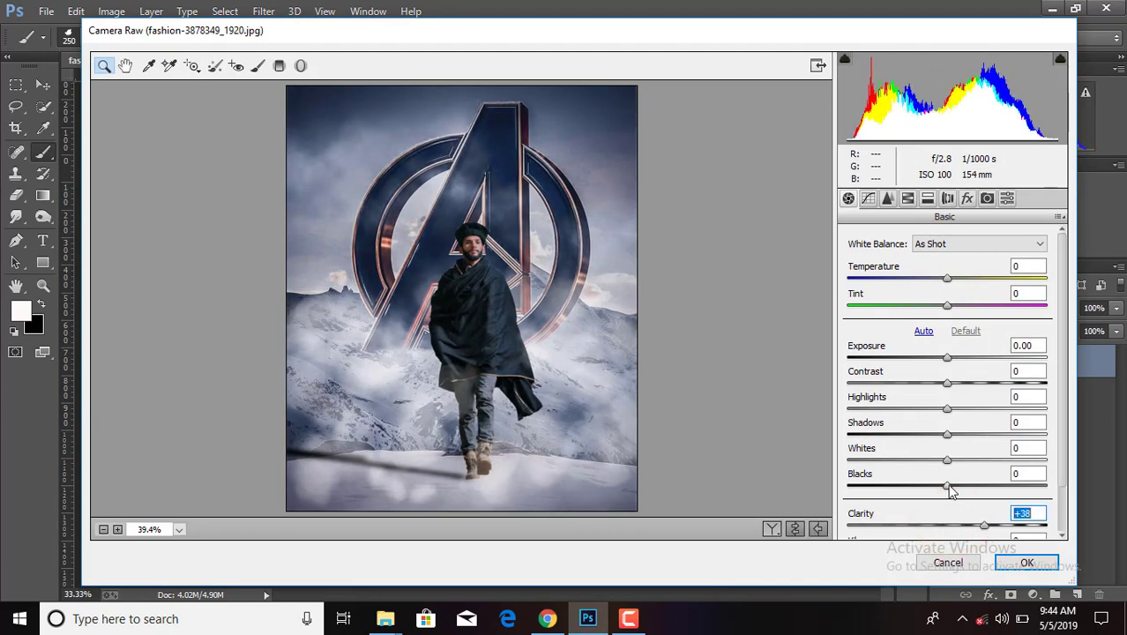
{"action": "left_click_drag", "start_coordinate": [949, 487], "coordinate": [1012, 488]}
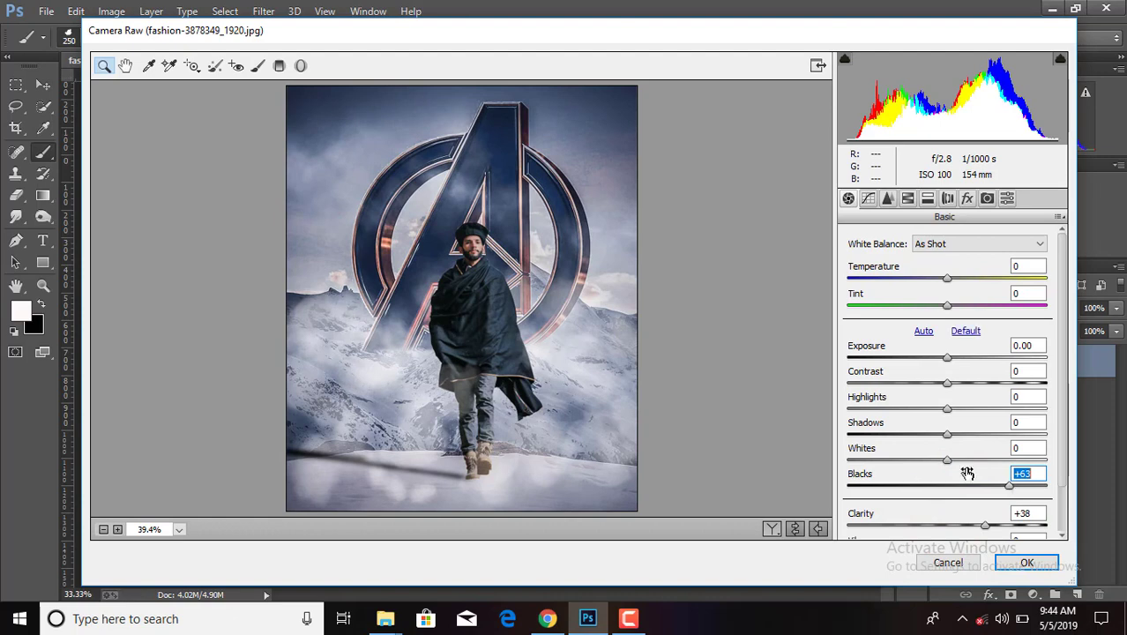
{"action": "left_click_drag", "start_coordinate": [947, 460], "coordinate": [1001, 460]}
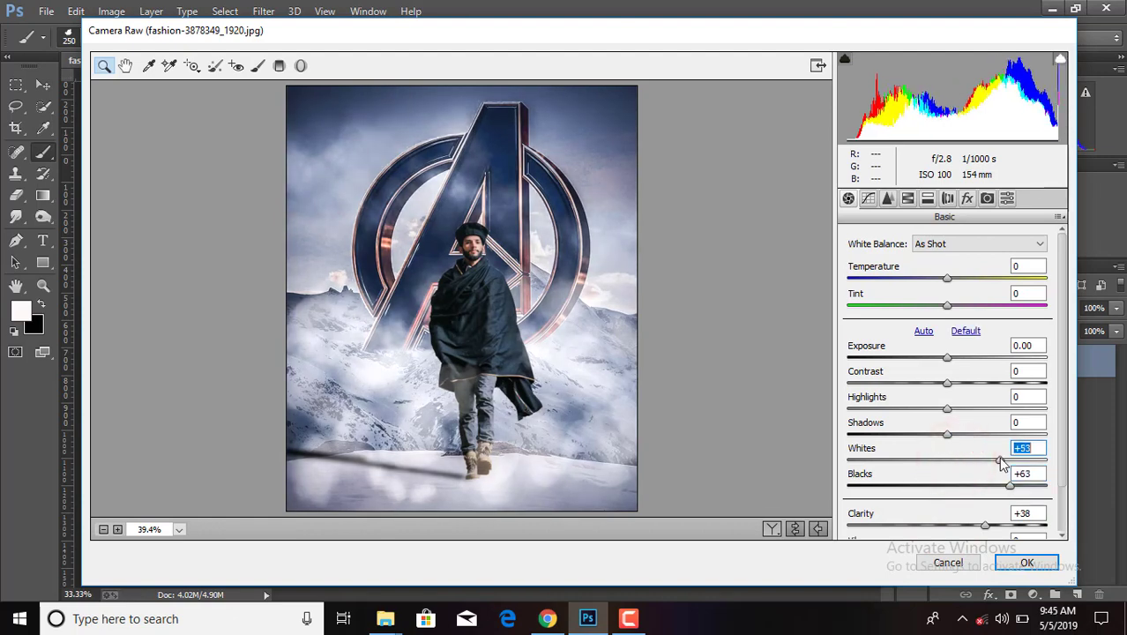
{"action": "mouse_move", "coordinate": [947, 434]}
{"action": "left_mouse_down"}
{"action": "mouse_move", "coordinate": [934, 434]}
{"action": "mouse_move", "coordinate": [985, 408]}
{"action": "mouse_move", "coordinate": [985, 392]}
{"action": "left_mouse_up"}
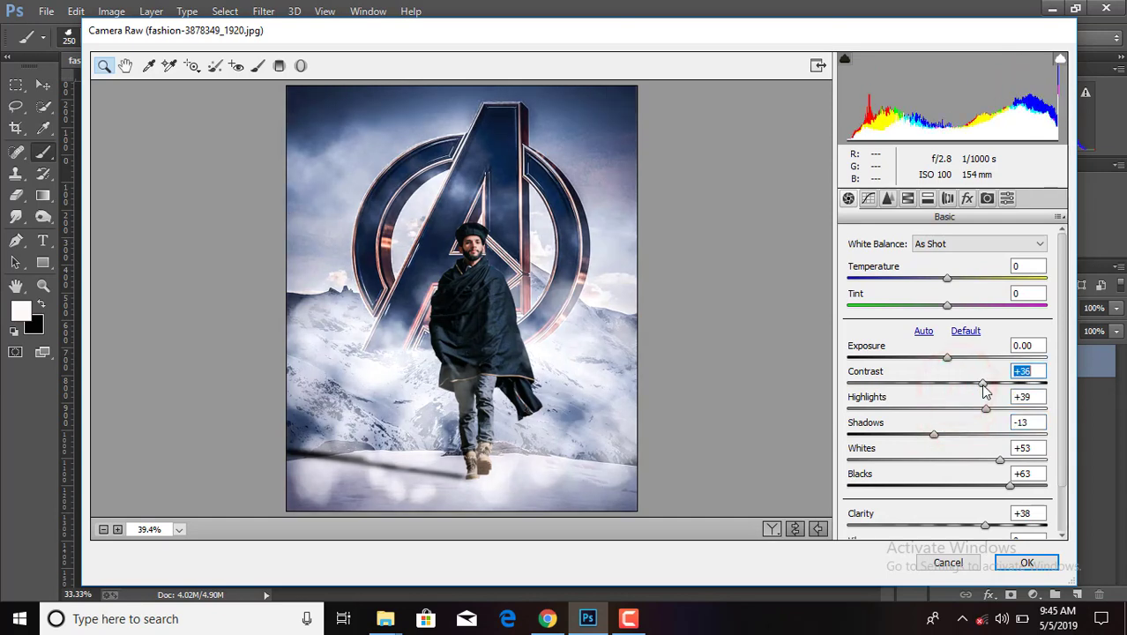
{"action": "left_click", "coordinate": [887, 200]}
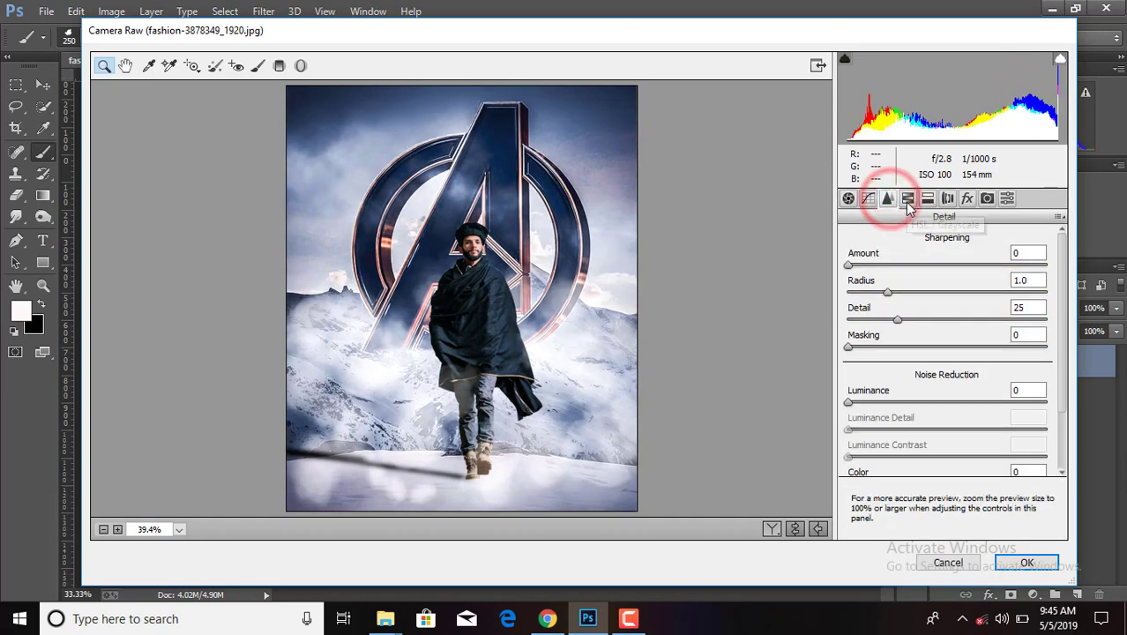
Add luminance noise reduction and darken the Blues luminance to -31
{"action": "left_click_drag", "start_coordinate": [854, 402], "coordinate": [907, 405]}
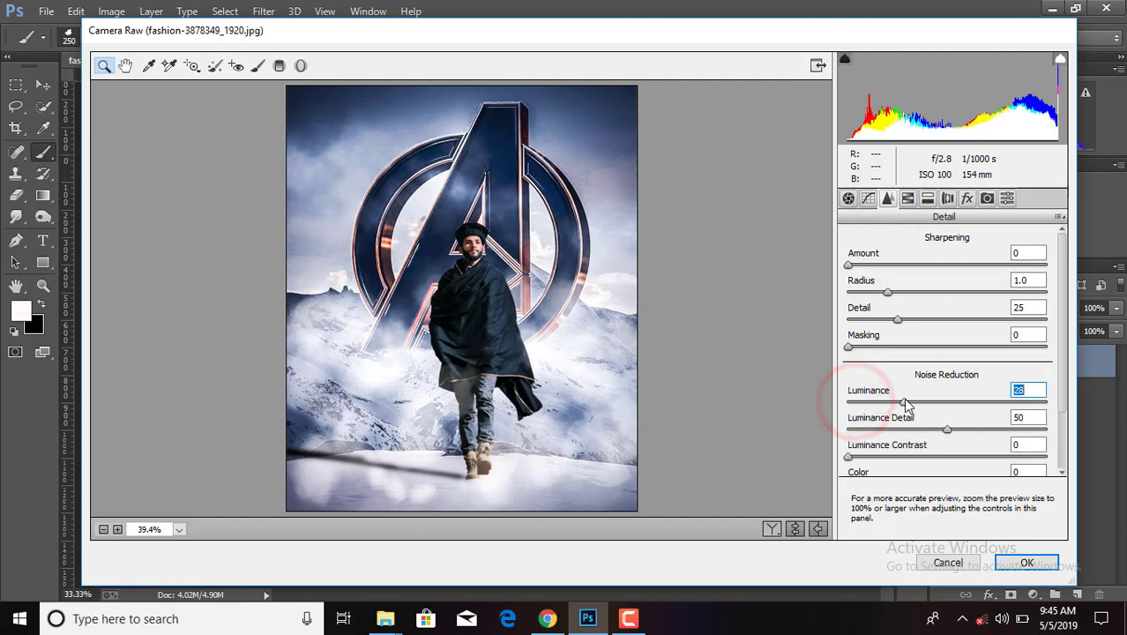
{"action": "left_click", "coordinate": [907, 198]}
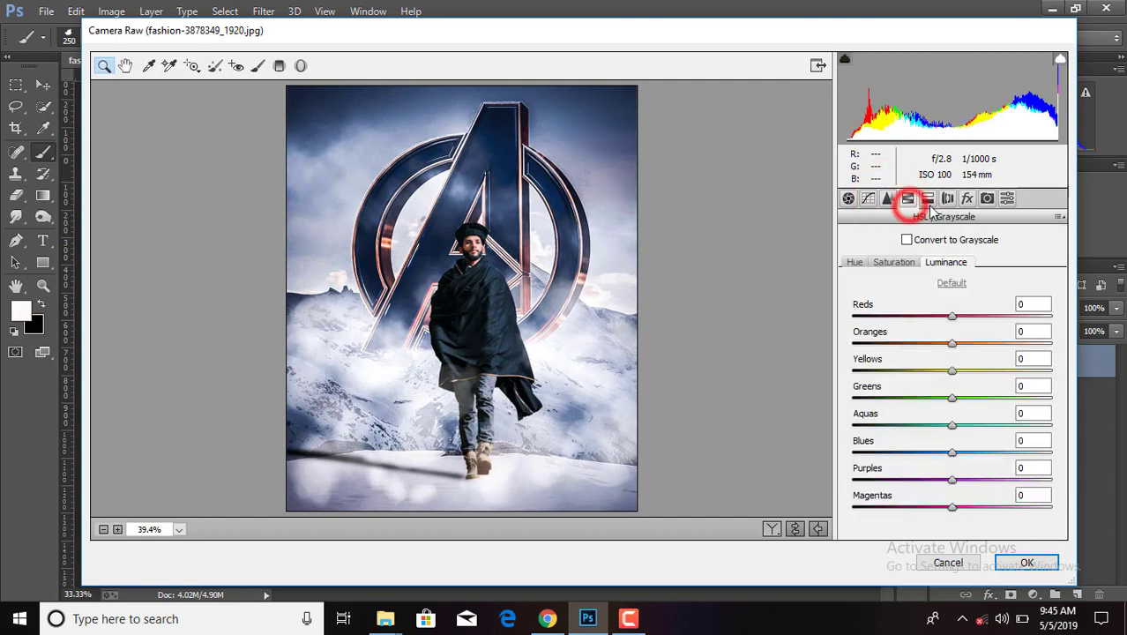
{"action": "left_click_drag", "start_coordinate": [952, 452], "coordinate": [922, 454]}
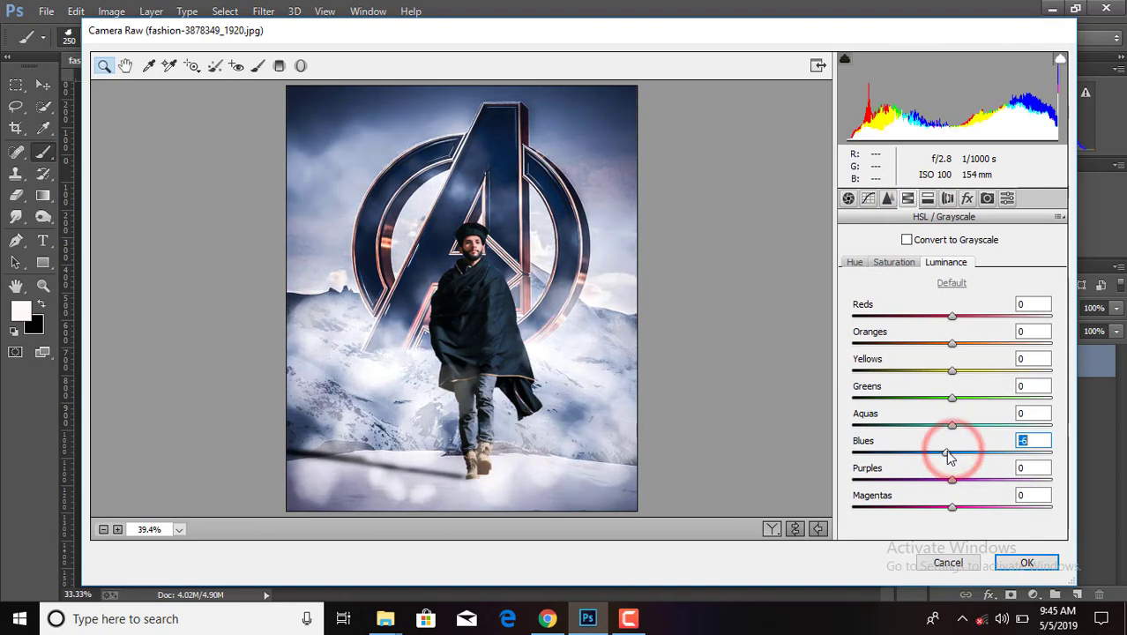
Set Blues saturation +56 and hue -37 for a teal look, and apply the Camera Raw grade
{"action": "left_click", "coordinate": [896, 262]}
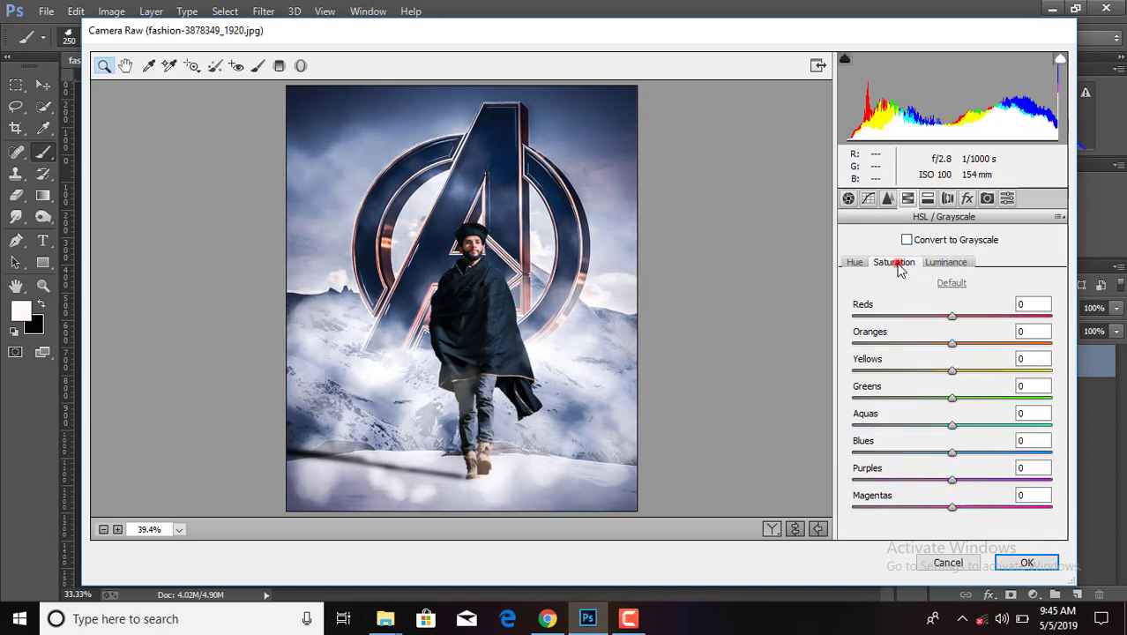
{"action": "left_click", "coordinate": [927, 198]}
{"action": "left_click", "coordinate": [907, 199]}
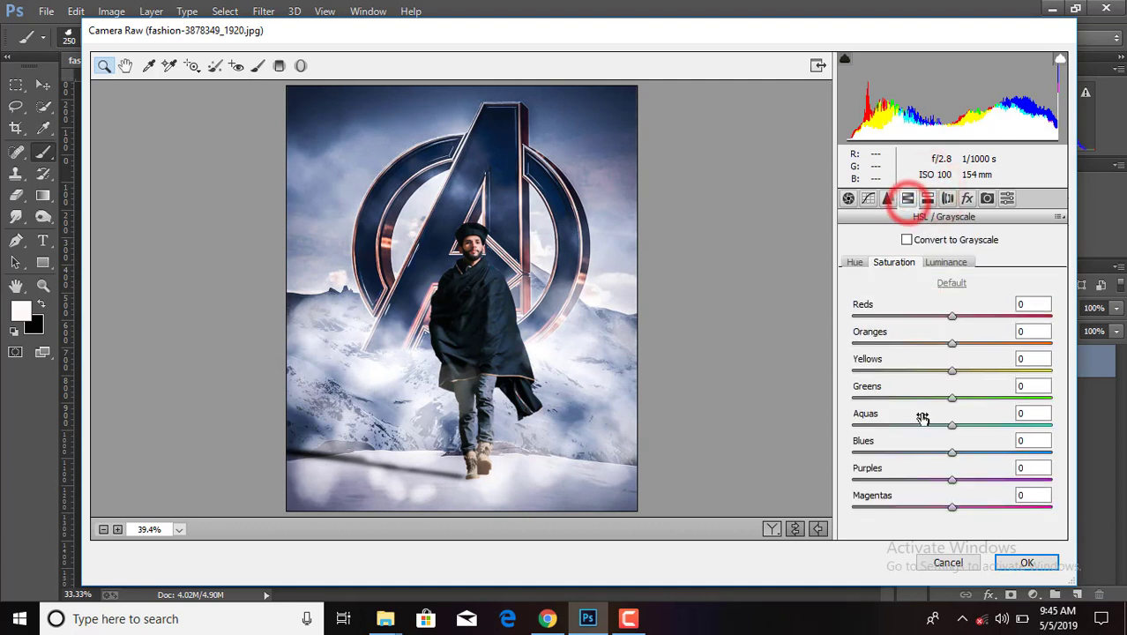
{"action": "mouse_move", "coordinate": [947, 453]}
{"action": "left_mouse_down"}
{"action": "mouse_move", "coordinate": [1010, 457]}
{"action": "mouse_move", "coordinate": [920, 453]}
{"action": "left_mouse_up"}
{"action": "left_click", "coordinate": [852, 263]}
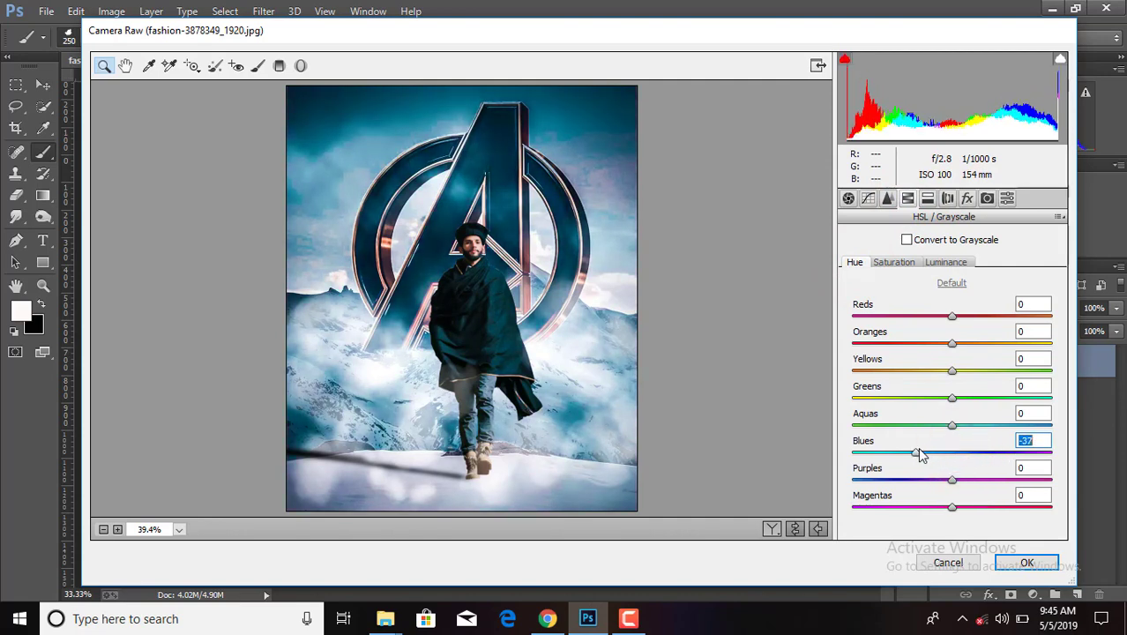
{"action": "left_click", "coordinate": [1027, 563]}
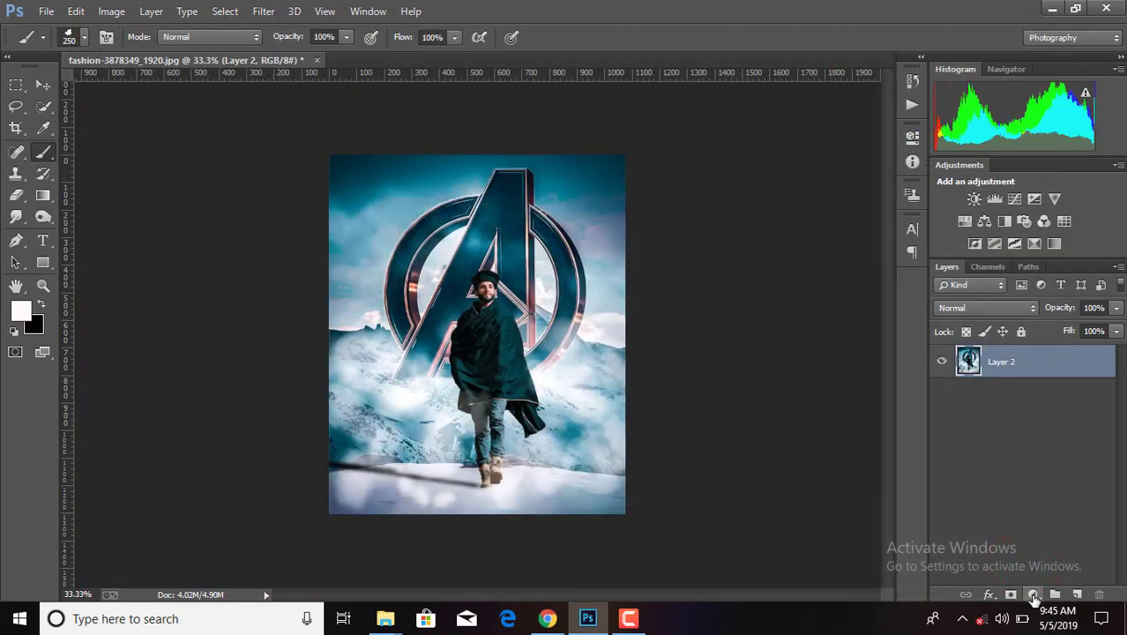
Add a Color Balance adjustment shifting the midtones Cyan-Red to -57
{"action": "left_click", "coordinate": [1033, 595]}
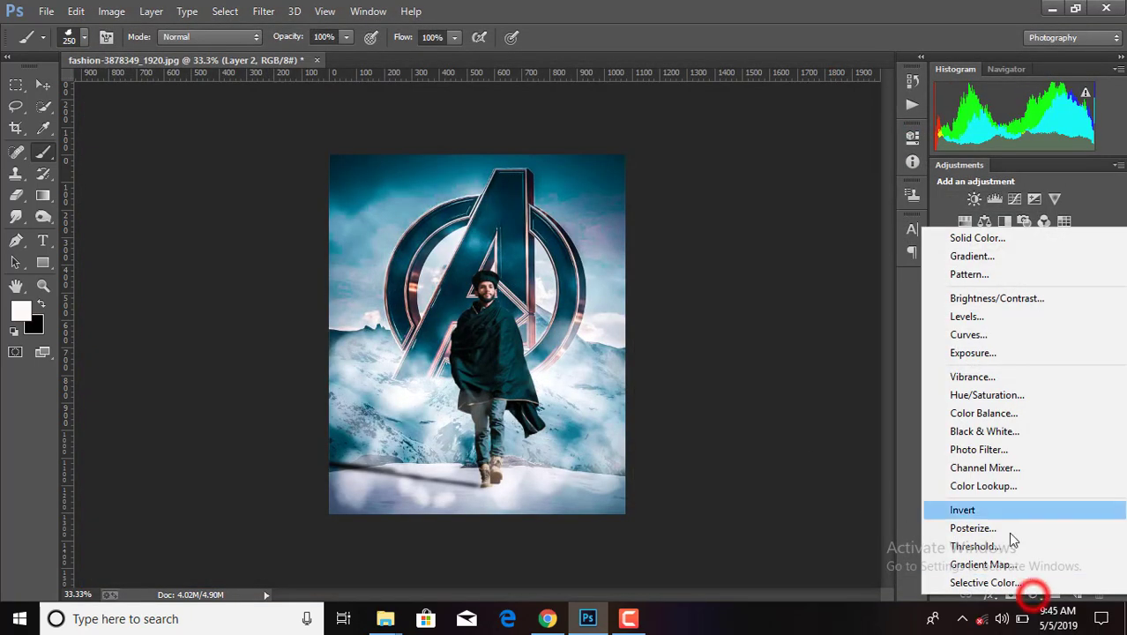
{"action": "left_click", "coordinate": [980, 413]}
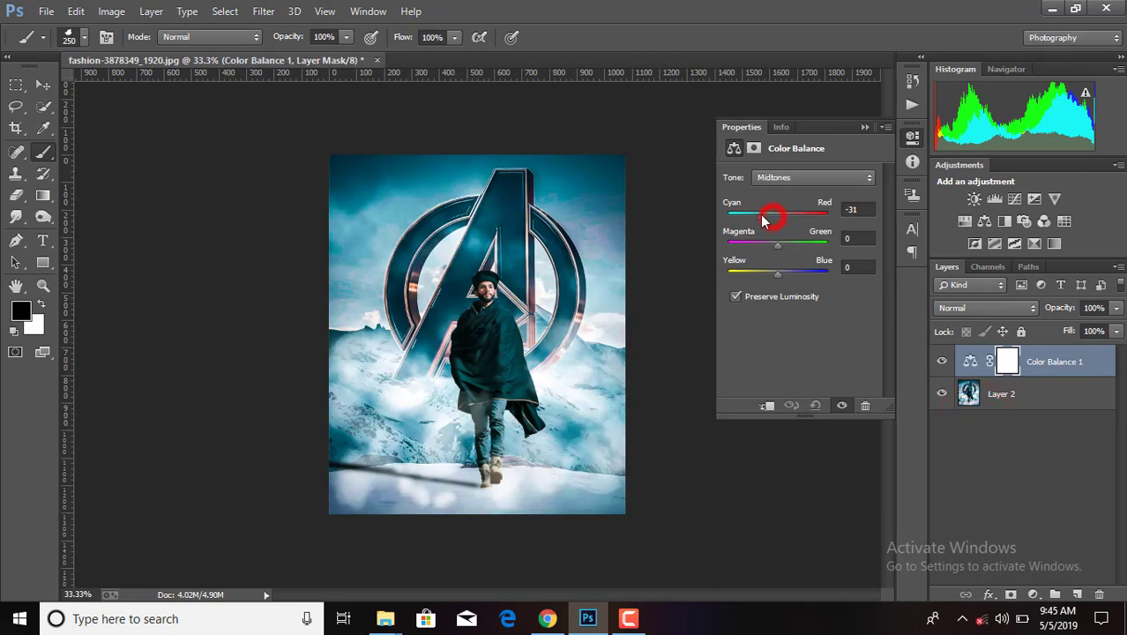
{"action": "left_click_drag", "start_coordinate": [753, 214], "coordinate": [749, 213]}
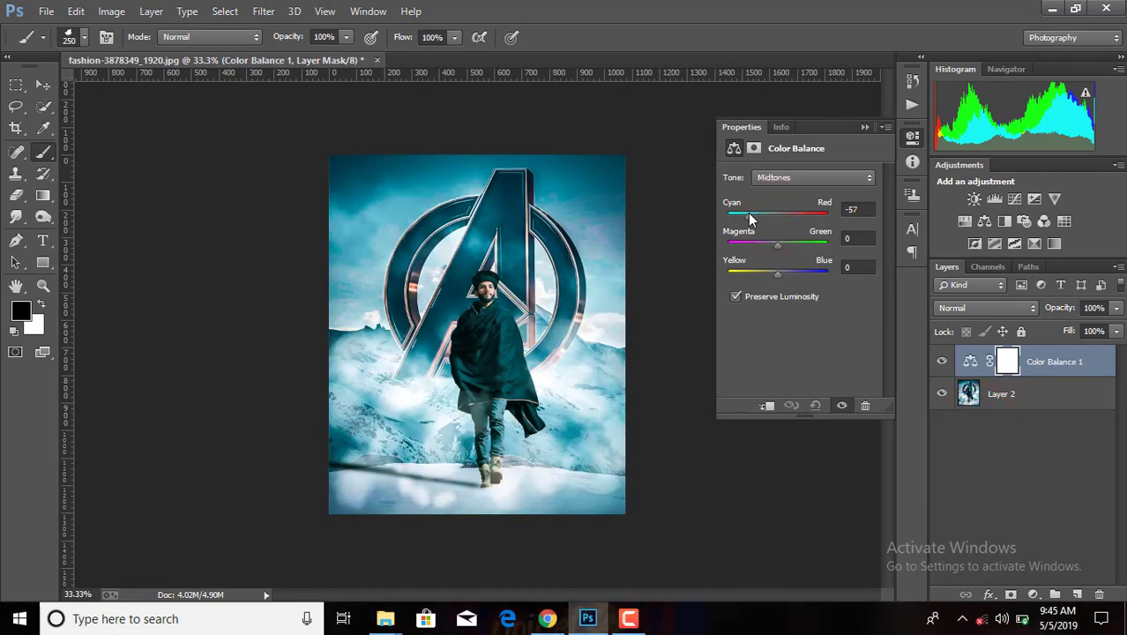
{"action": "left_click", "coordinate": [863, 126]}
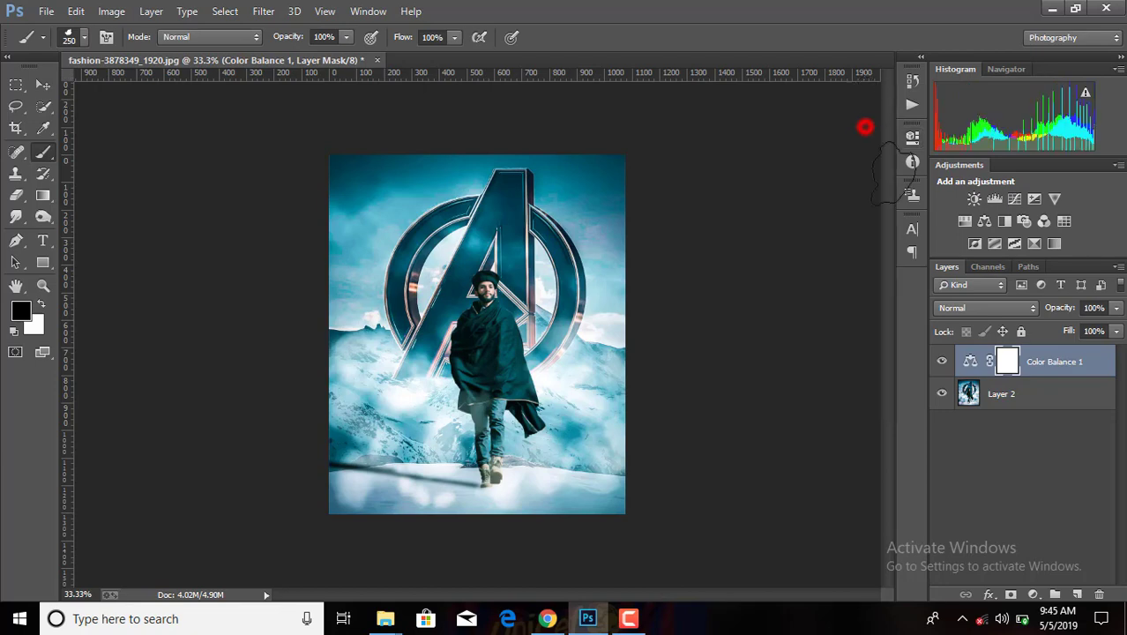
Merge all visible layers into Layer 2, swap colours and select the Move tool
{"action": "right_click", "coordinate": [1049, 410]}
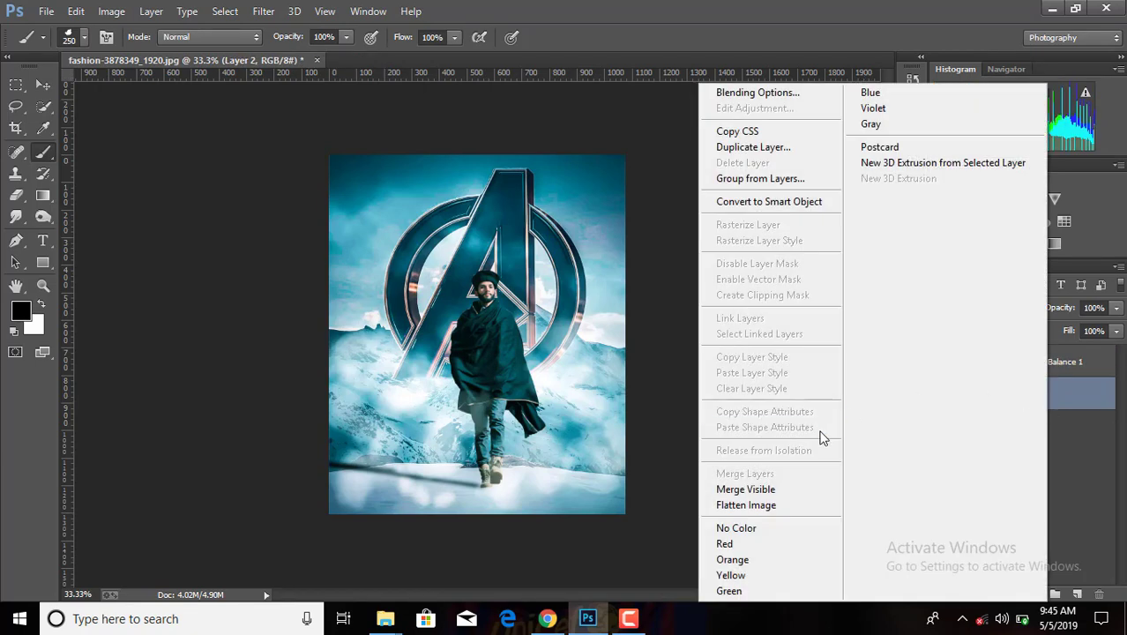
{"action": "left_click", "coordinate": [787, 488]}
{"action": "key", "text": "x"}
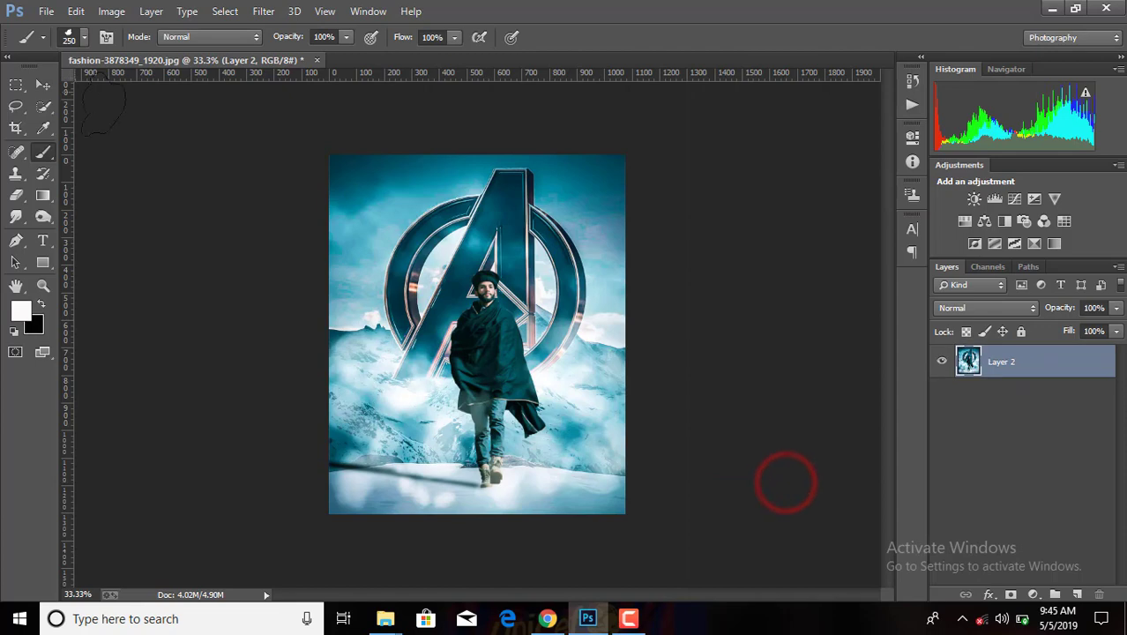
{"action": "left_click", "coordinate": [42, 84]}
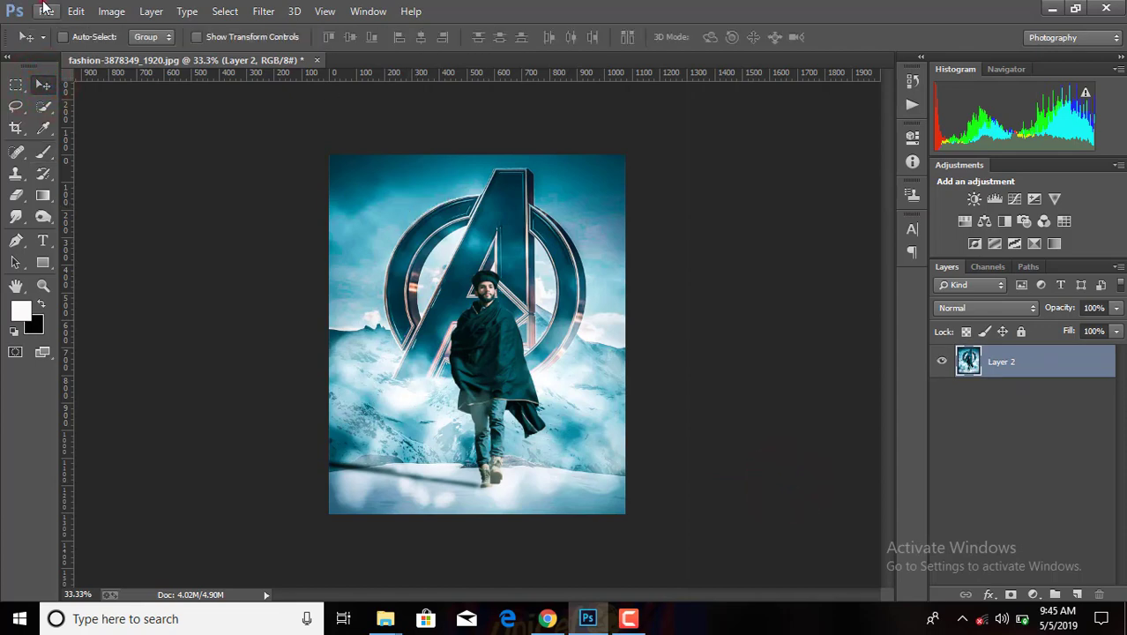
{"action": "left_click", "coordinate": [46, 10]}
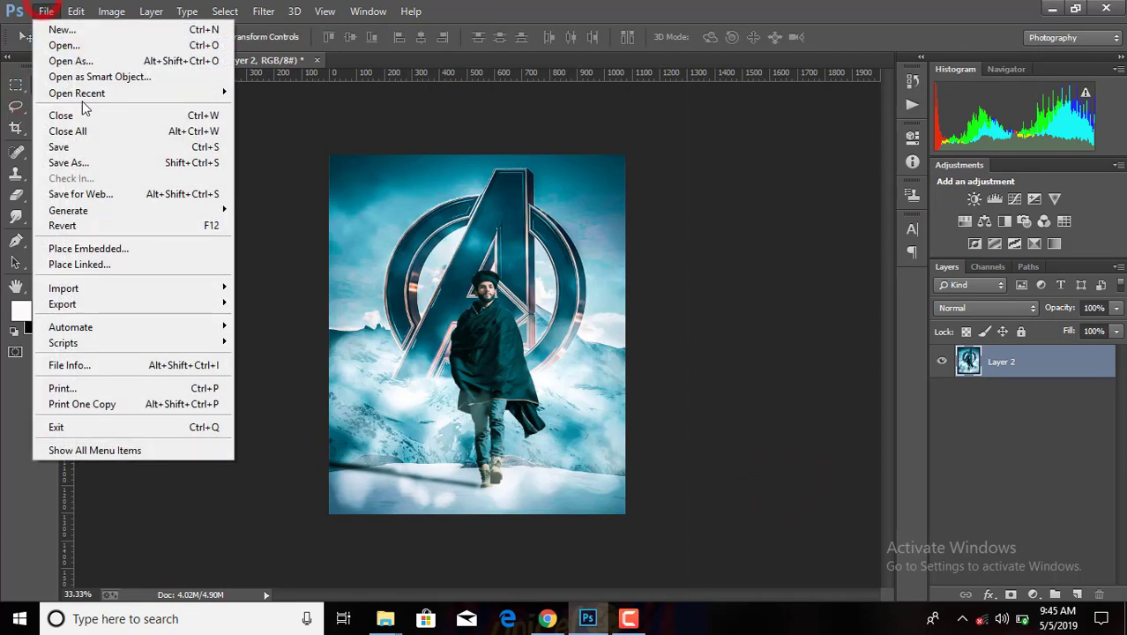
Set up Save As in the Desktop Stocks folder with file name 'end game' and JPEG format
{"action": "left_click", "coordinate": [111, 163]}
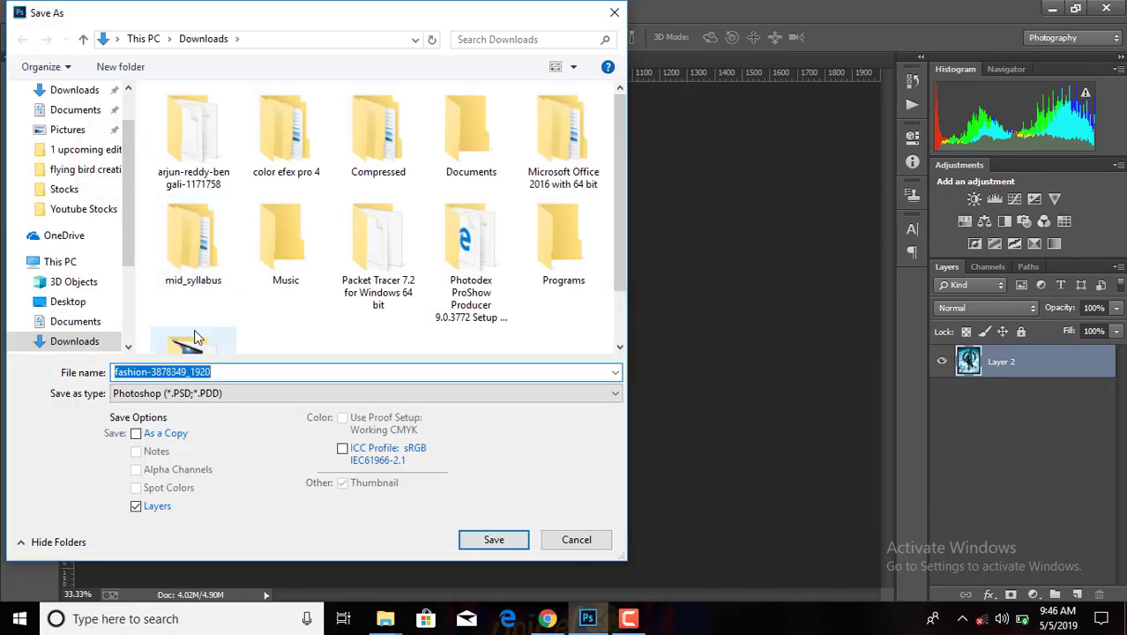
{"action": "left_click", "coordinate": [77, 188]}
{"action": "left_click", "coordinate": [232, 370]}
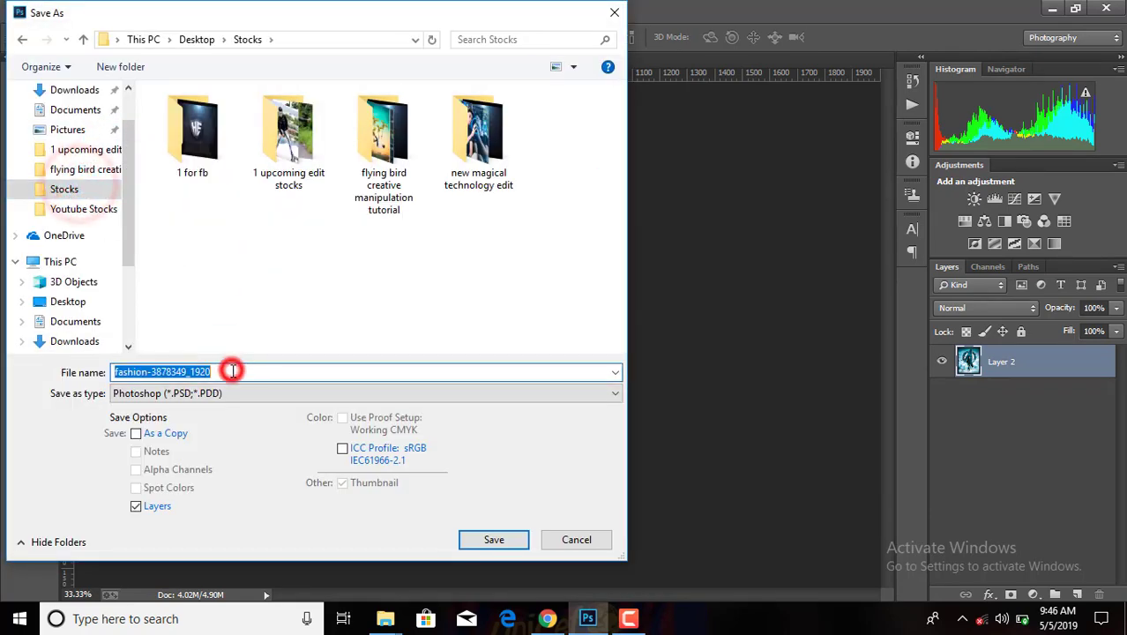
{"action": "key", "text": "BackSpace"}
{"action": "type", "text": "e"}
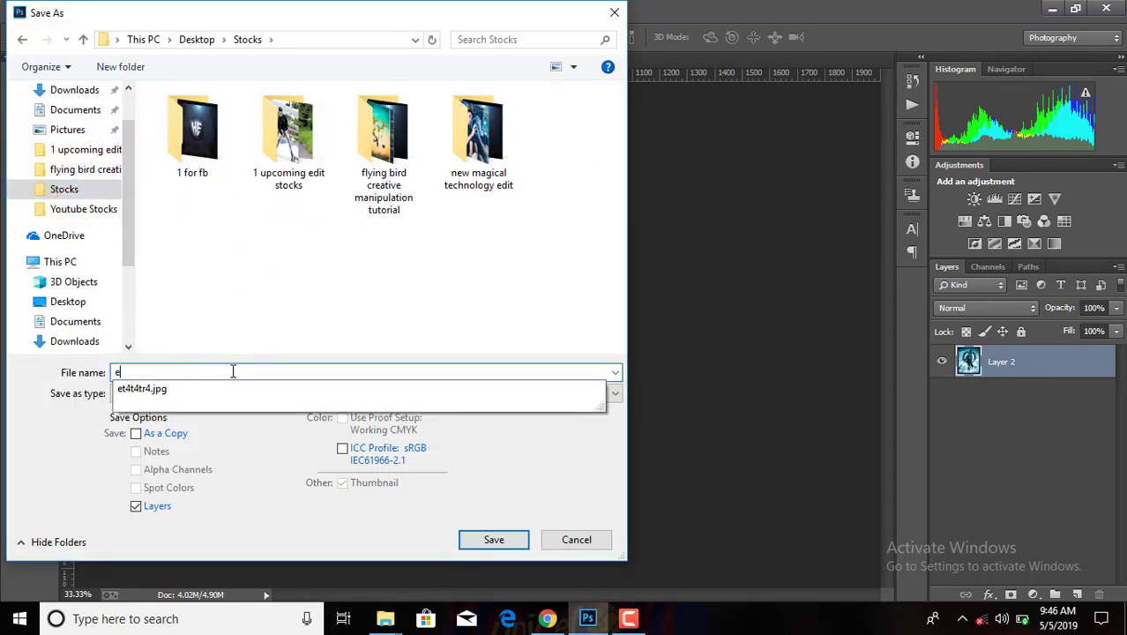
{"action": "type", "text": "d"}
{"action": "key", "text": "BackSpace"}
{"action": "type", "text": "nd game"}
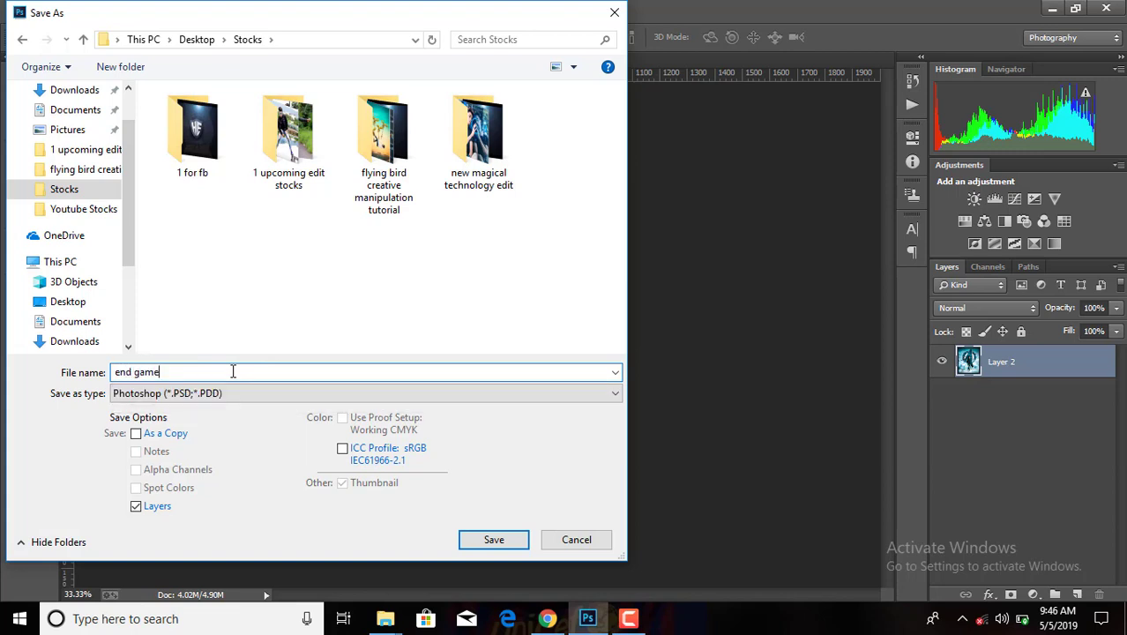
{"action": "left_click", "coordinate": [264, 393]}
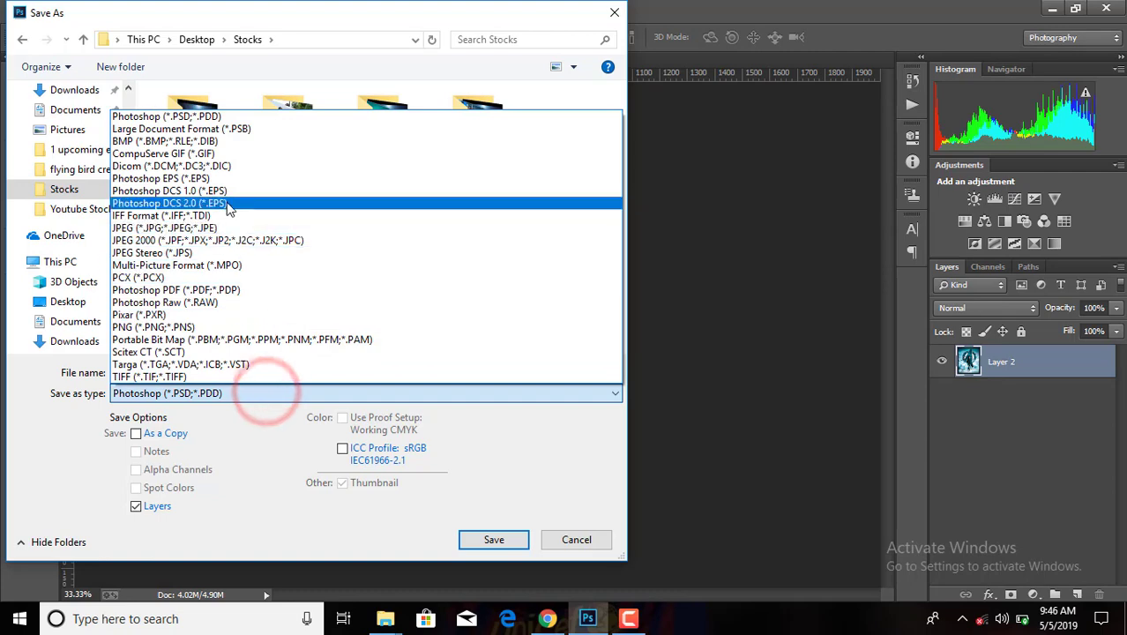
{"action": "left_click", "coordinate": [223, 229]}
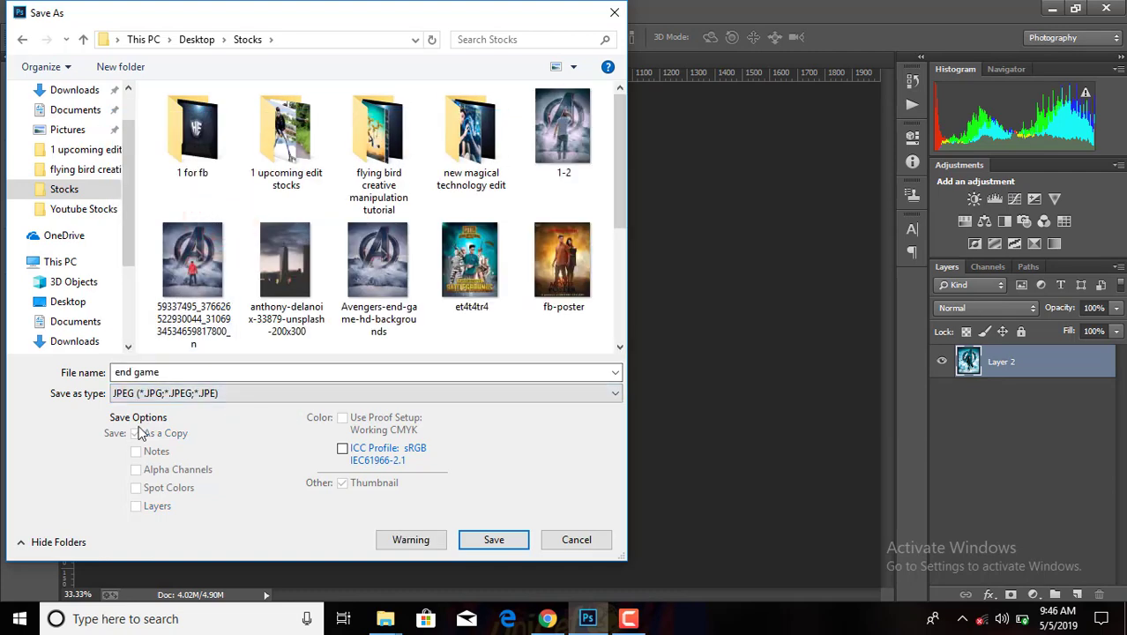